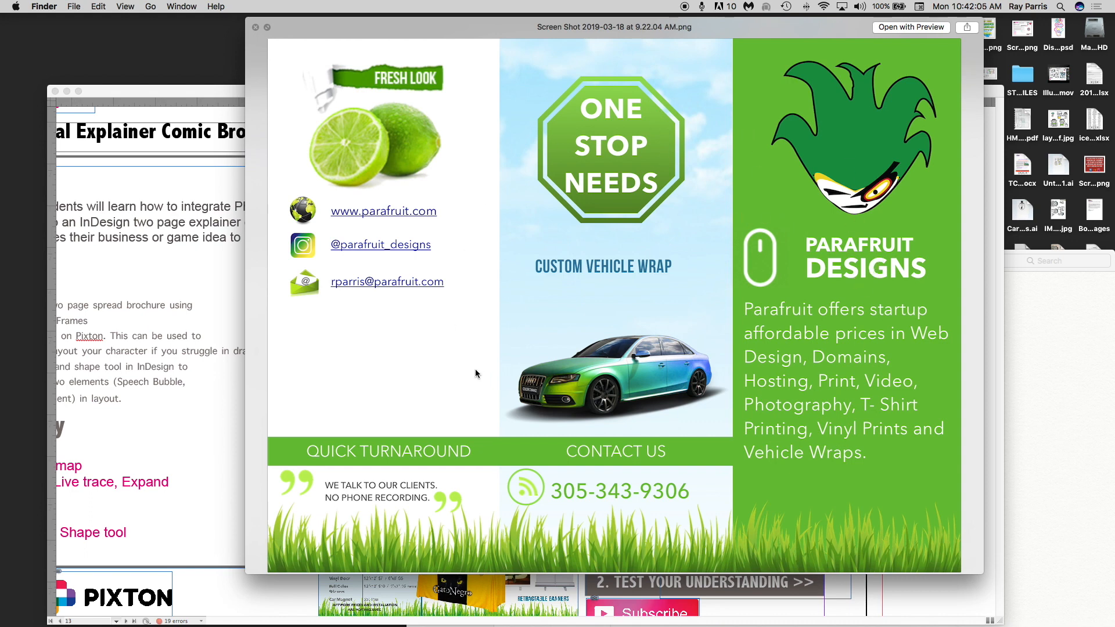
# - Close the finished-brochure preview and bring the InDesign guide document to the front
pyautogui.click(255, 28)
pyautogui.click(419, 115)
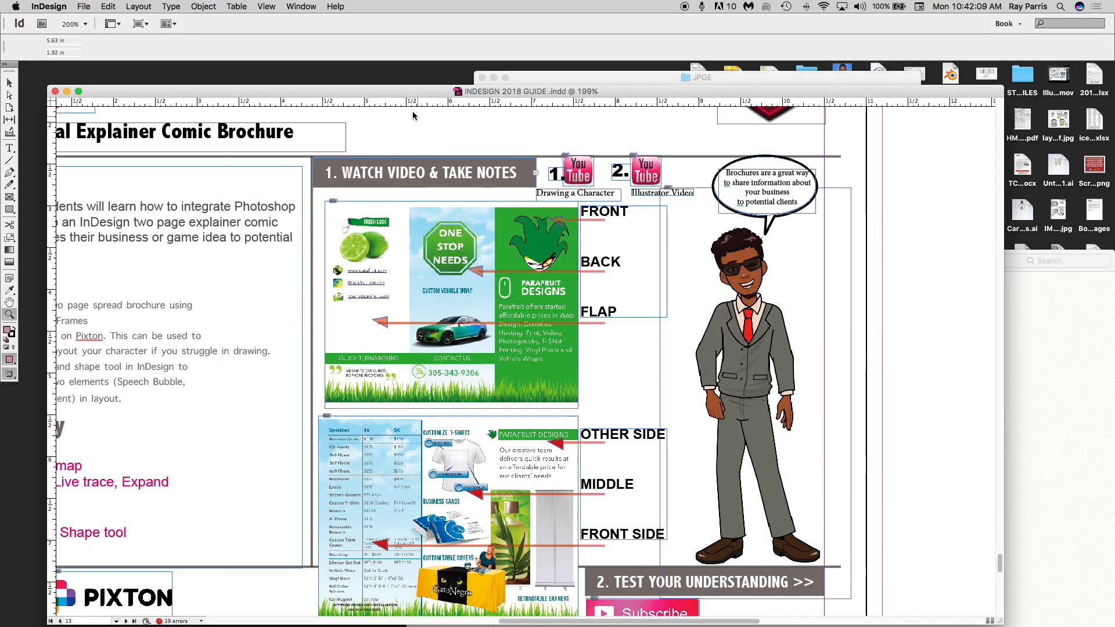
# - Start a new document with A4 page size in landscape orientation
pyautogui.click(84, 6)
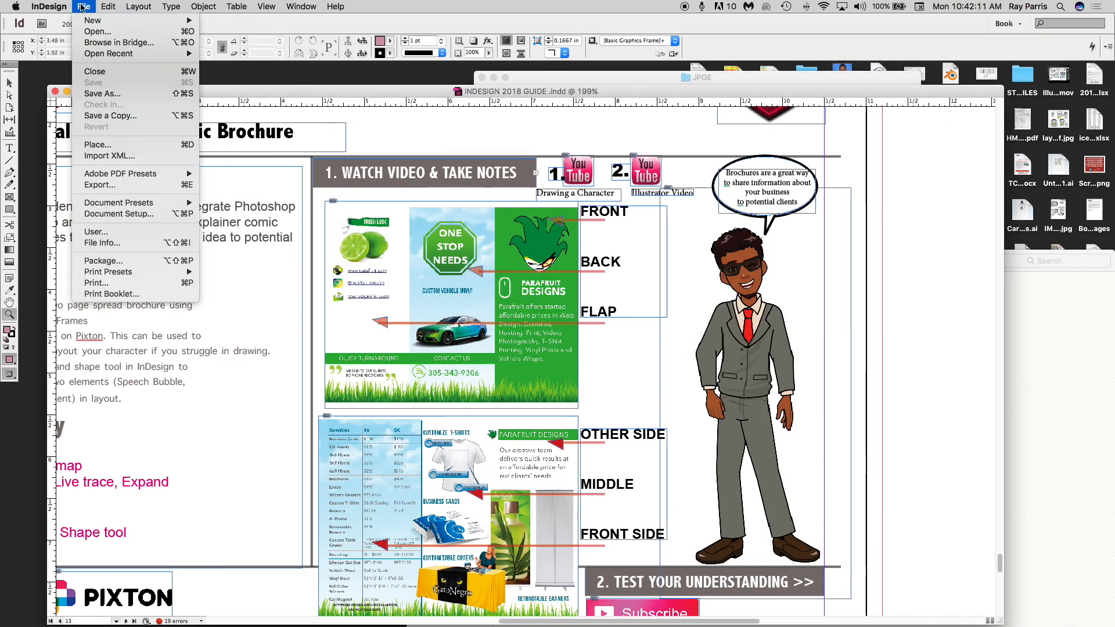
pyautogui.moveTo(100, 21)
pyautogui.click(250, 28)
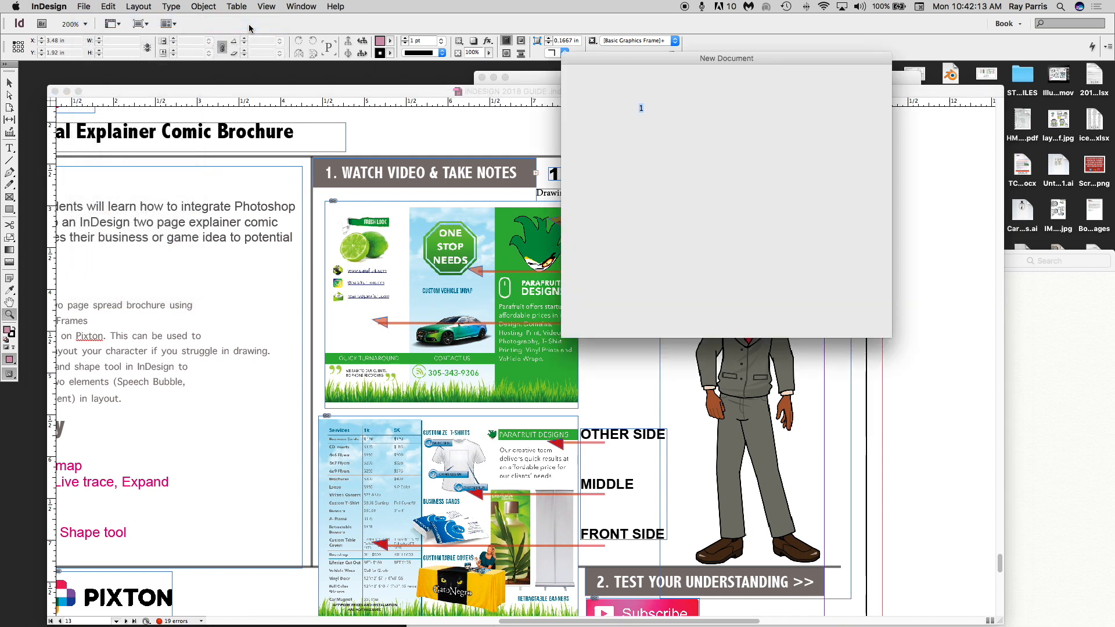
pyautogui.click(674, 141)
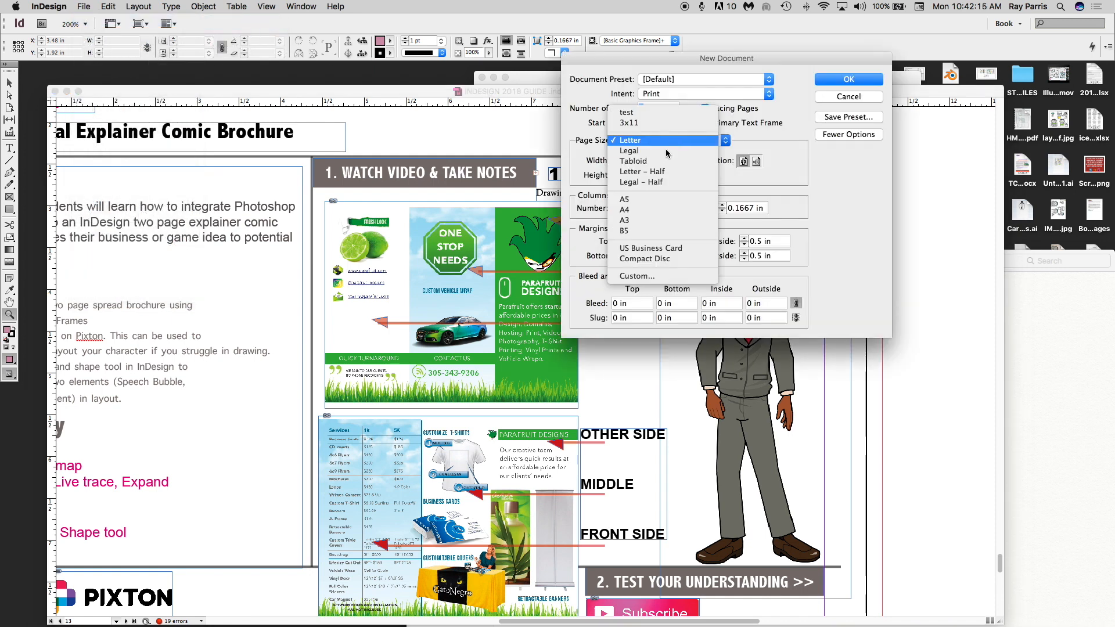
pyautogui.click(637, 210)
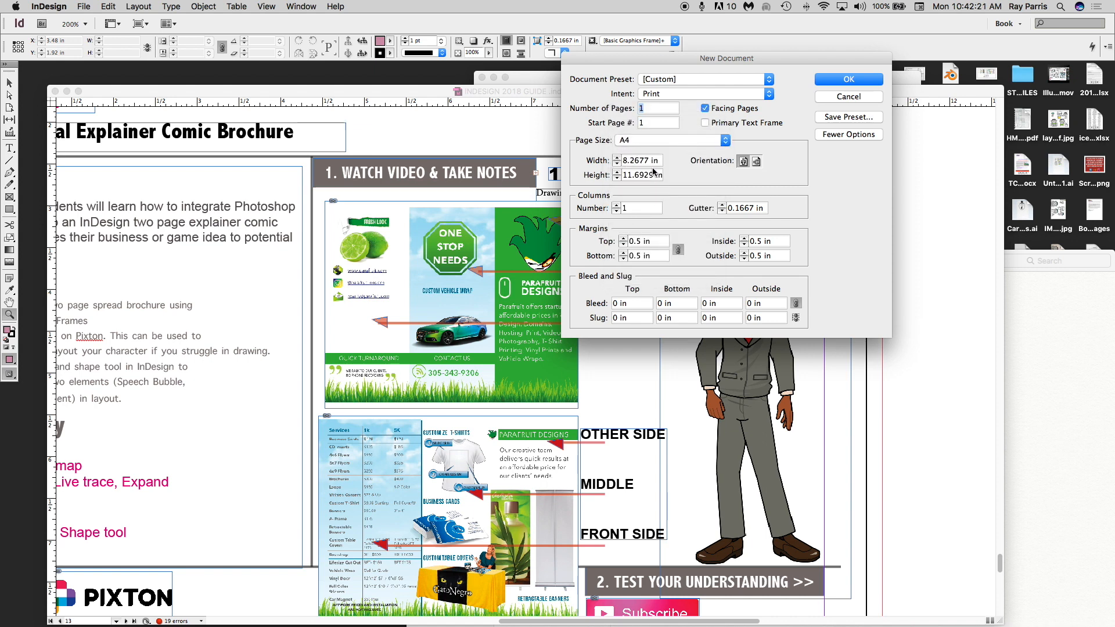
pyautogui.click(757, 164)
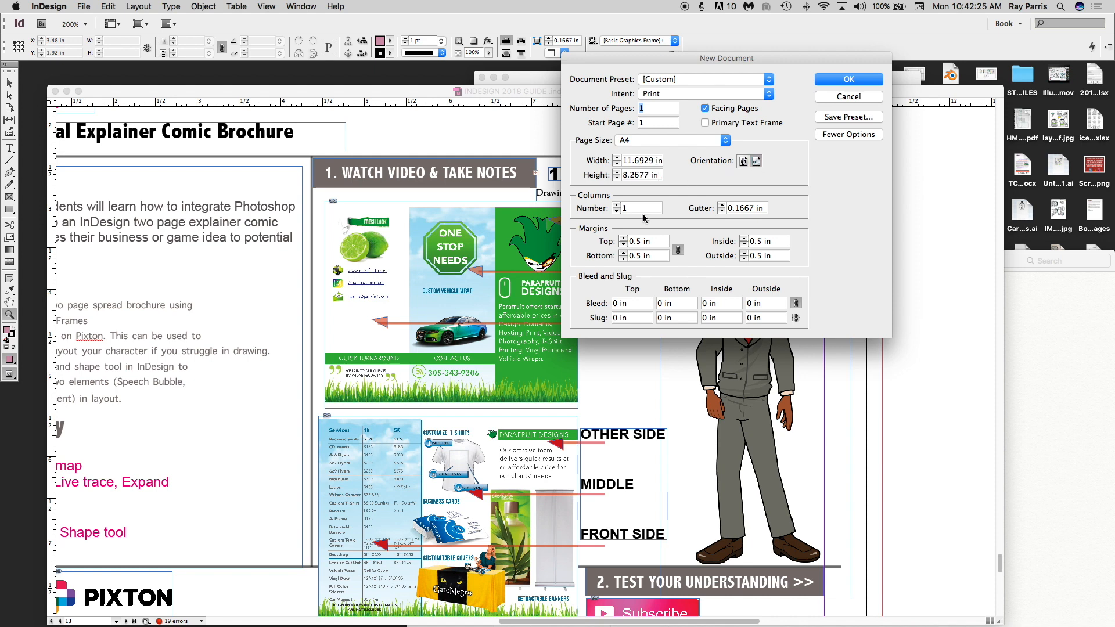
# - Give it 3 columns with 0.2 in margins and bleed on all sides, then create it
pyautogui.click(617, 206)
pyautogui.click(637, 241)
pyautogui.press('BackSpace')
pyautogui.click(677, 251)
pyautogui.click(796, 304)
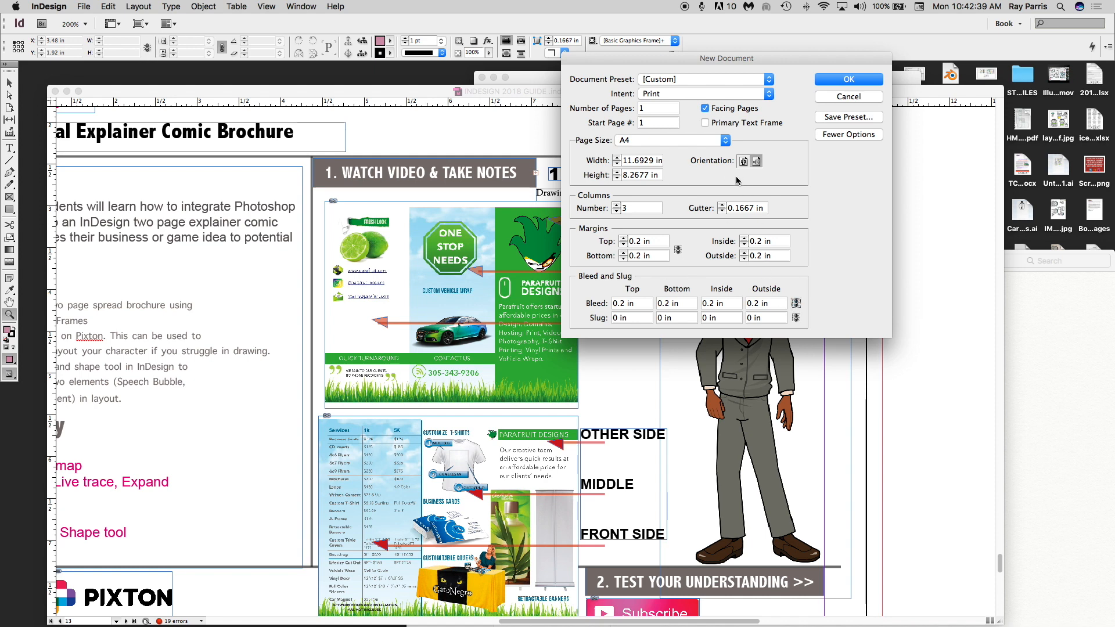
pyautogui.click(705, 108)
pyautogui.click(844, 80)
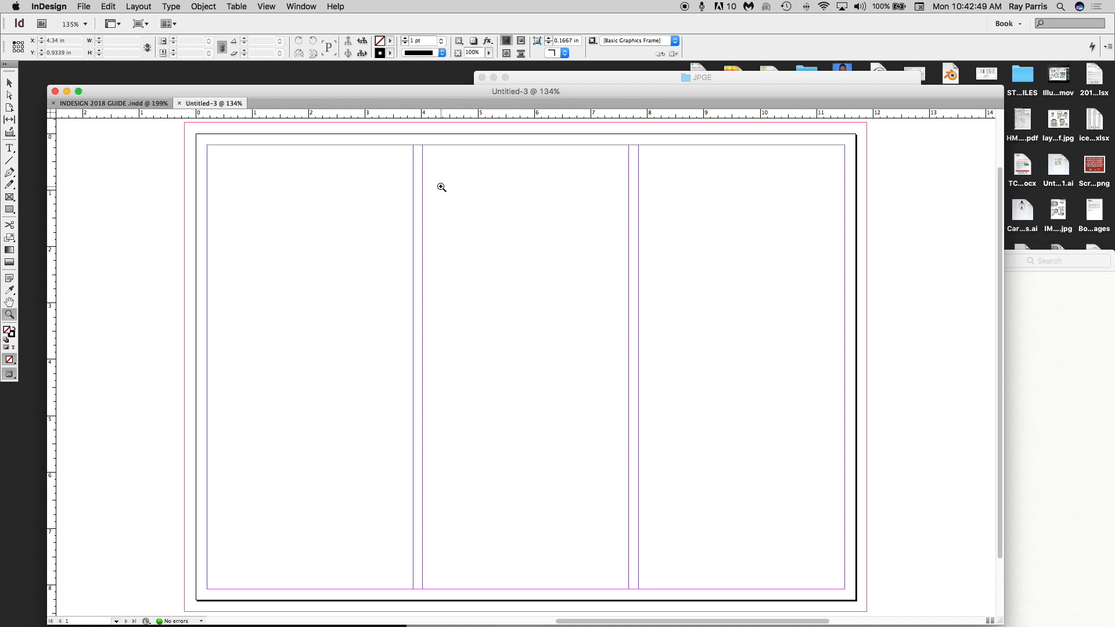
# - Draw a rectangle covering the right-hand panel and fill it with green
pyautogui.click(10, 210)
pyautogui.moveTo(635, 135); pyautogui.dragTo(856, 600)
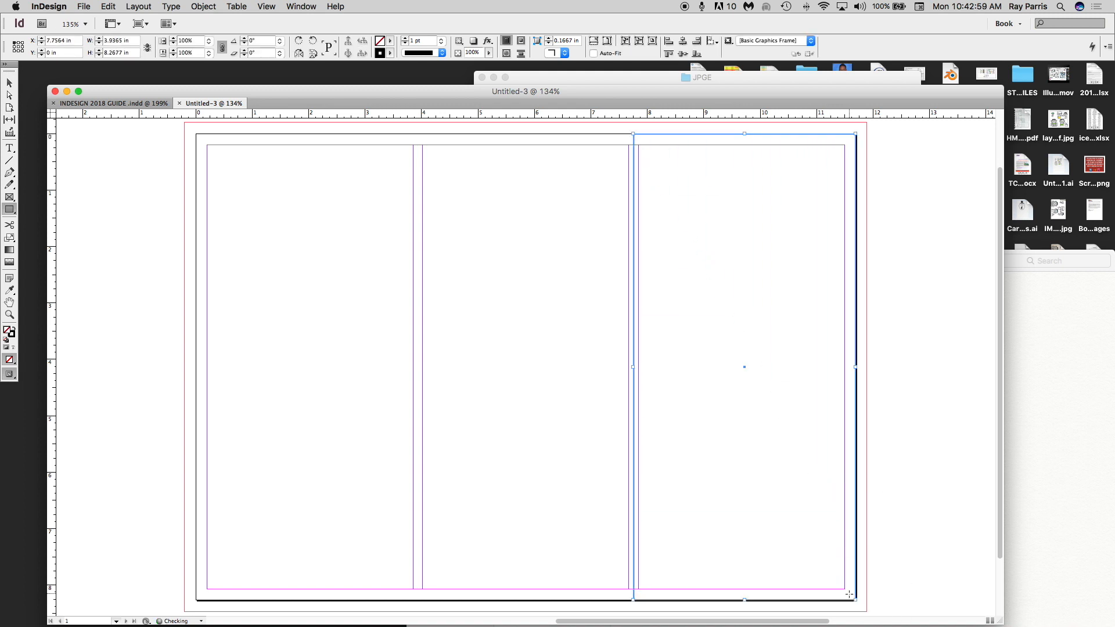
pyautogui.click(390, 41)
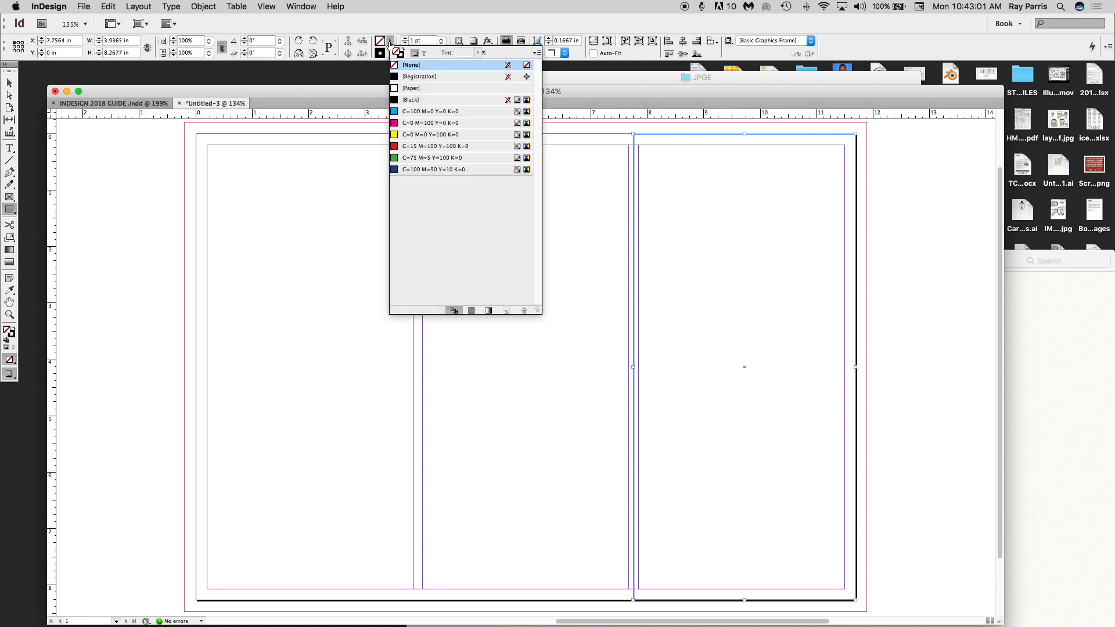
pyautogui.click(405, 159)
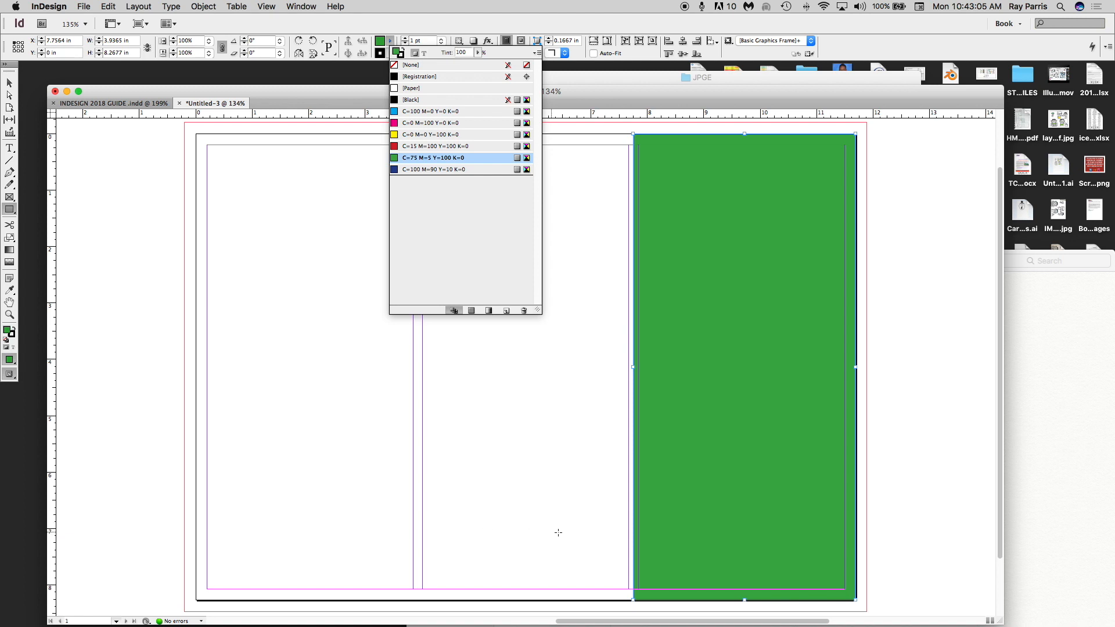
pyautogui.click(656, 516)
# - Add a green 7.9 × 0.8 in bar across the lower part of the left two panels
pyautogui.click(652, 520)
pyautogui.click(601, 311)
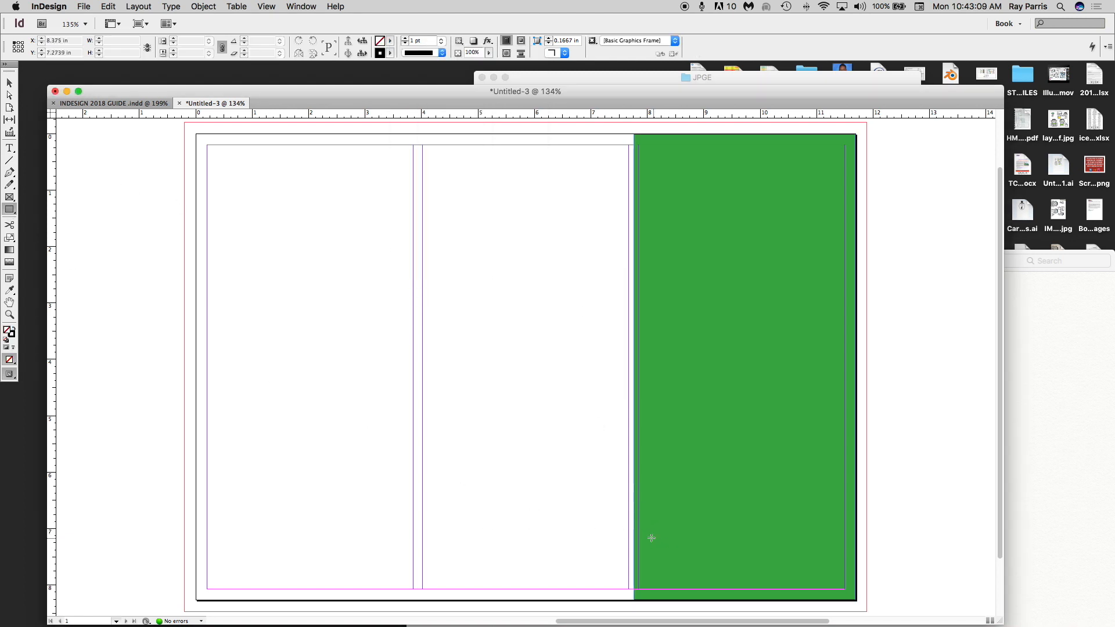
pyautogui.moveTo(642, 534)
pyautogui.mouseDown()
pyautogui.moveTo(133, 489)
pyautogui.moveTo(197, 491)
pyautogui.mouseUp()
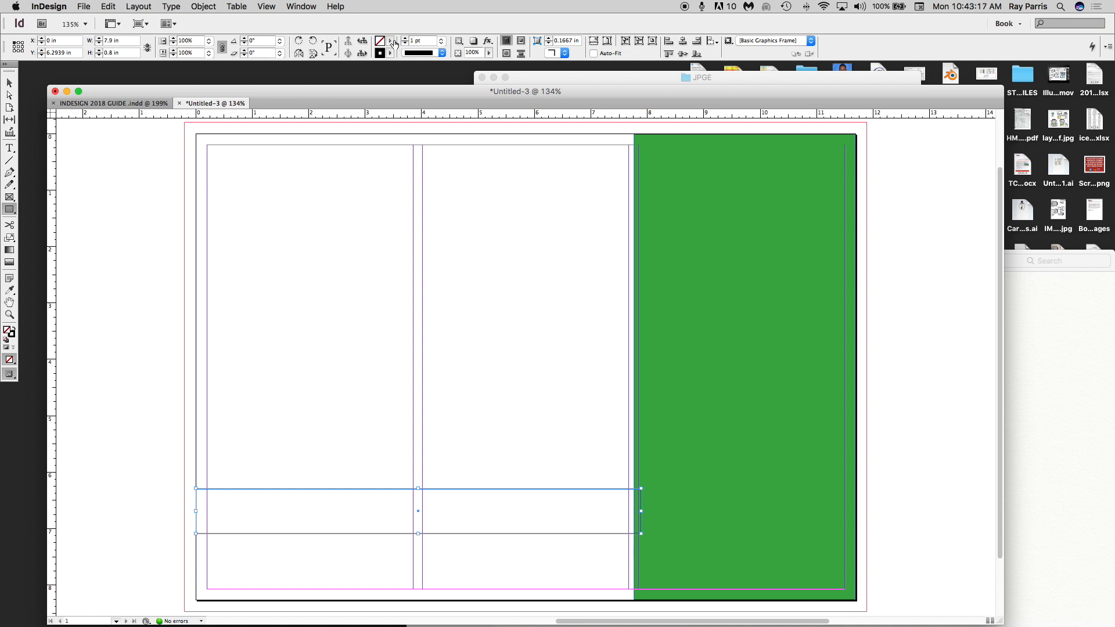
pyautogui.click(390, 41)
pyautogui.click(405, 158)
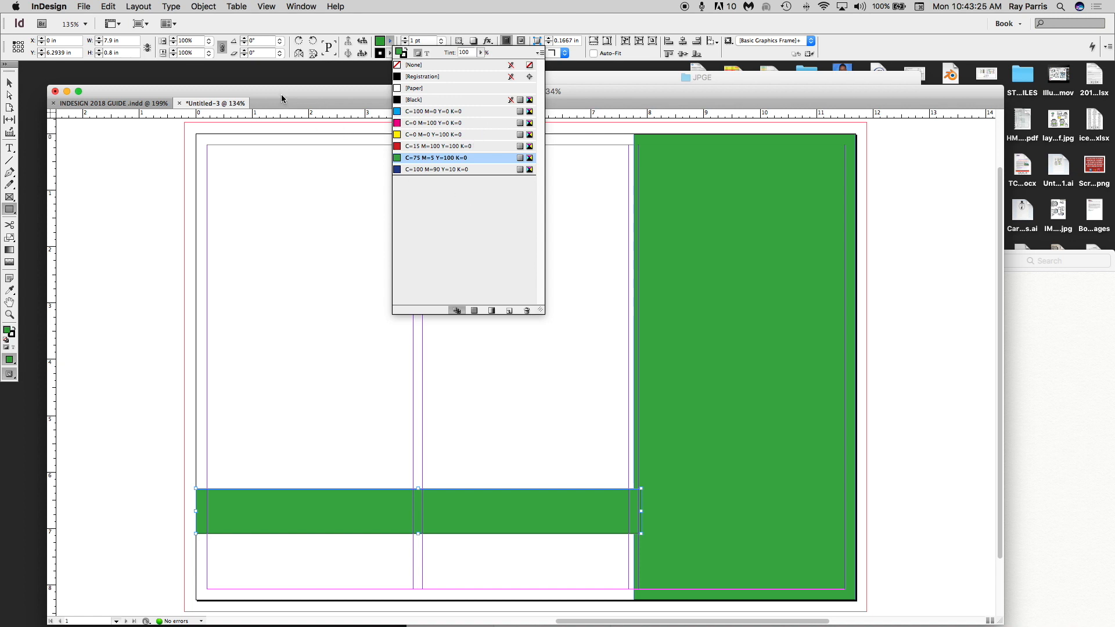
pyautogui.moveTo(318, 104); pyautogui.dragTo(319, 103)
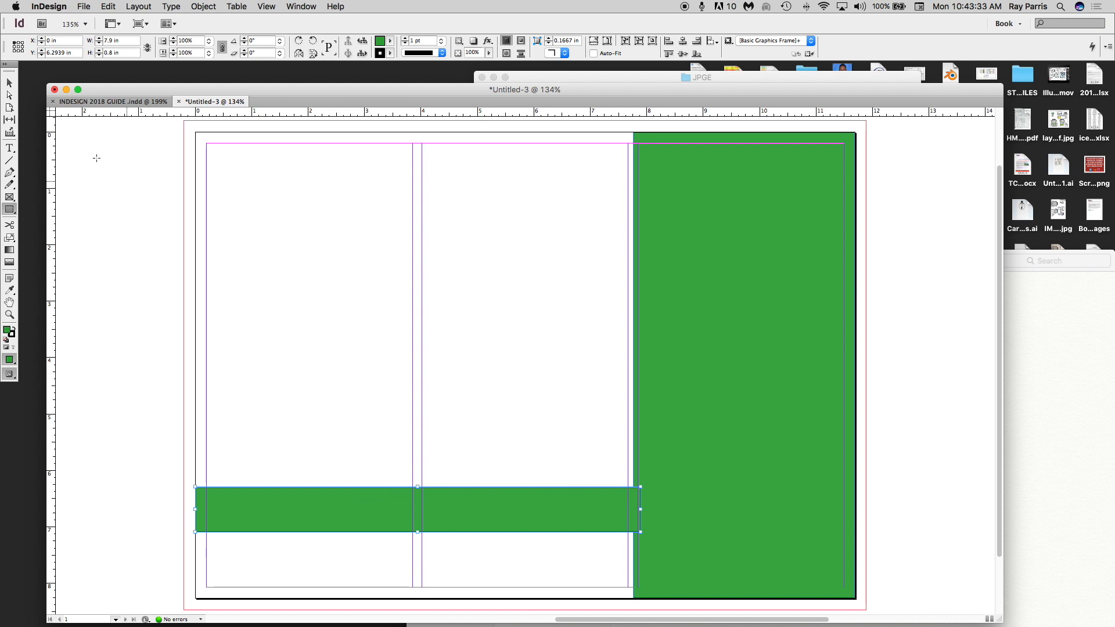
# - Draw image frames in each column, an 11.69 × 0.8 in bottom strip and a narrow 0.7 × 1.9 in frame
pyautogui.click(9, 198)
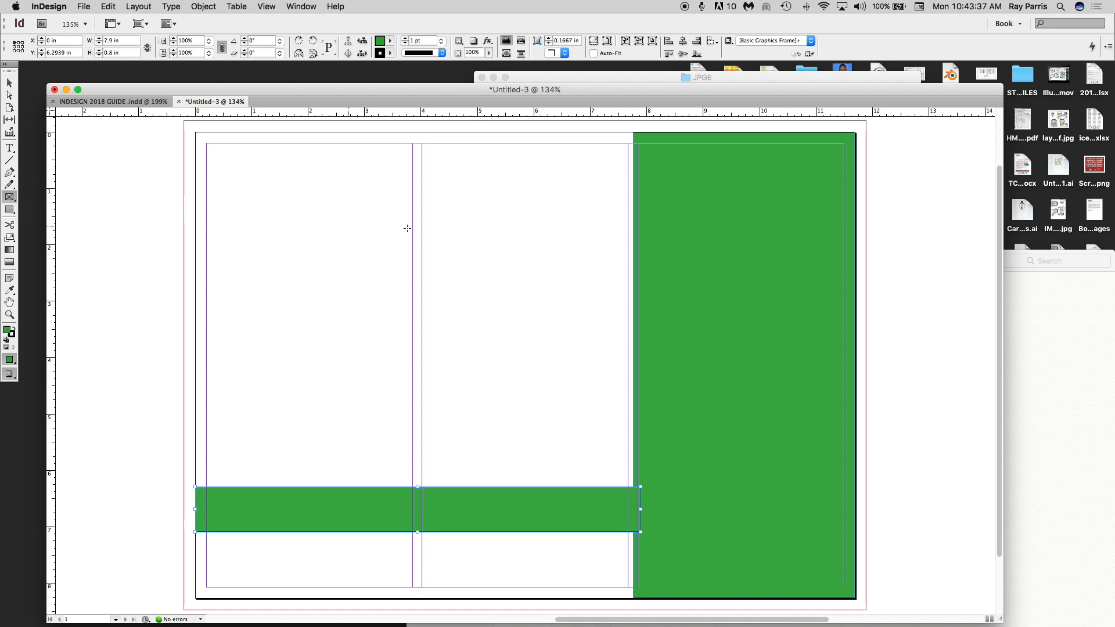
pyautogui.moveTo(676, 163); pyautogui.dragTo(820, 302)
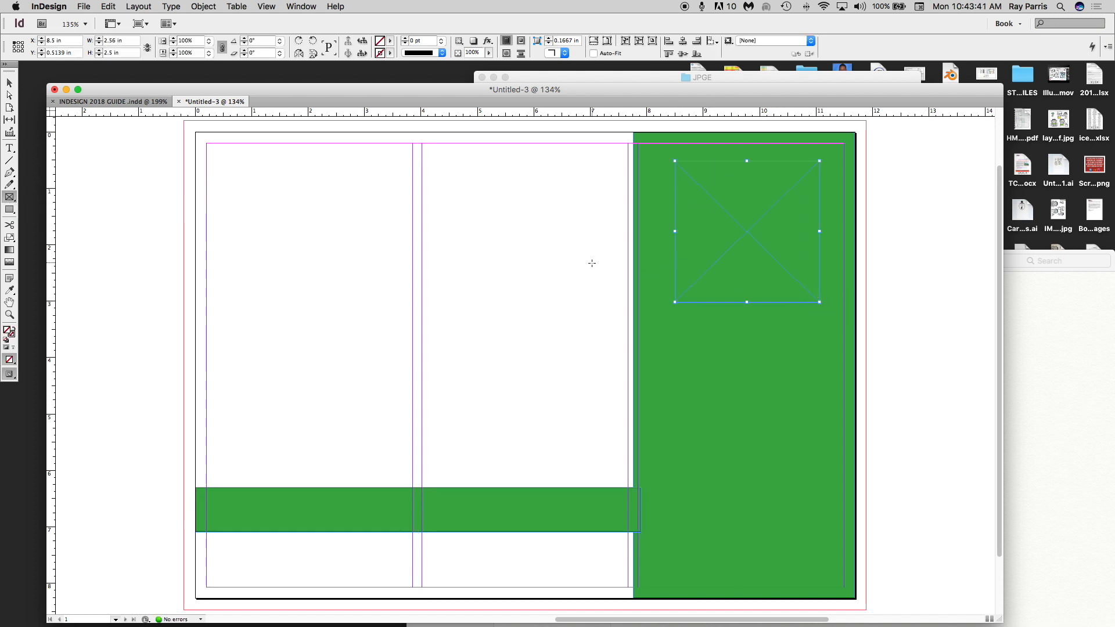
pyautogui.moveTo(465, 166); pyautogui.dragTo(580, 281)
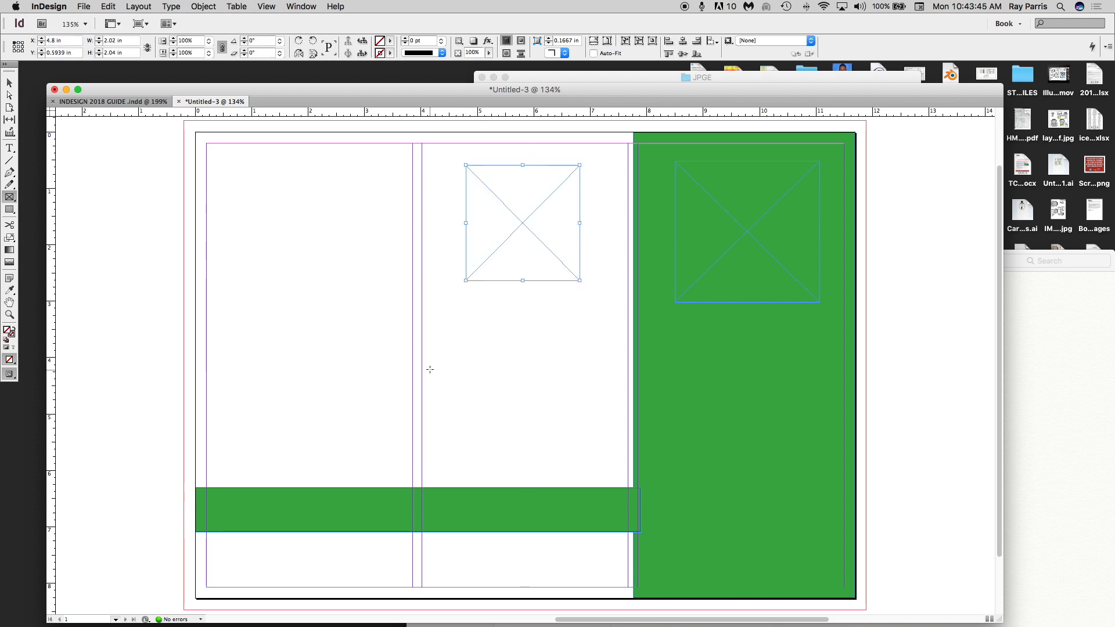
pyautogui.moveTo(428, 365); pyautogui.dragTo(619, 480)
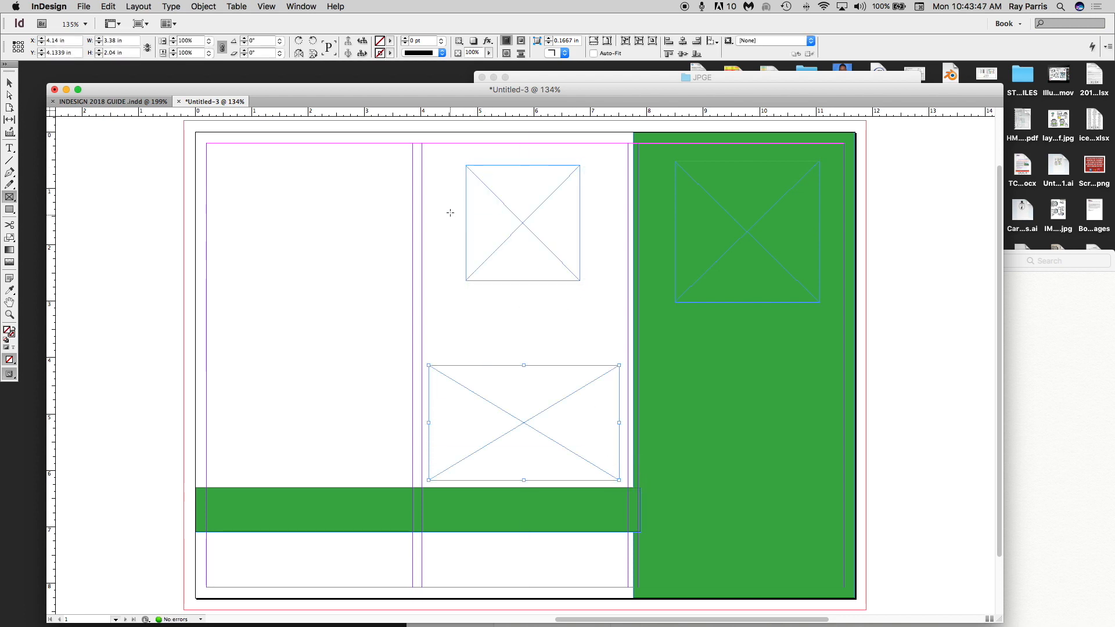
pyautogui.moveTo(231, 155); pyautogui.dragTo(376, 270)
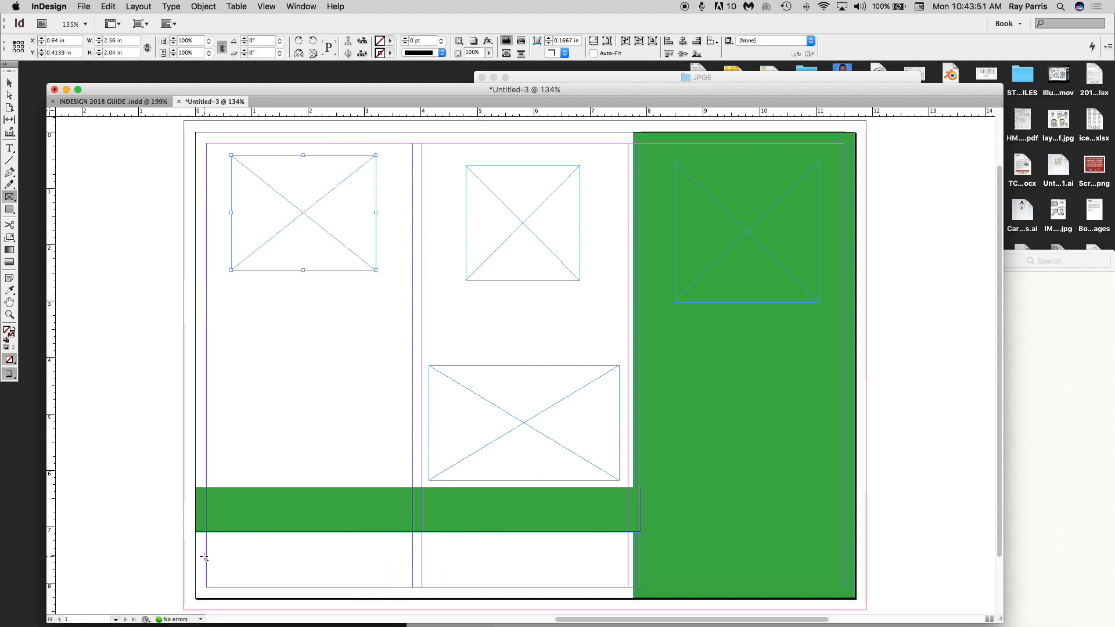
pyautogui.moveTo(195, 547); pyautogui.dragTo(851, 520)
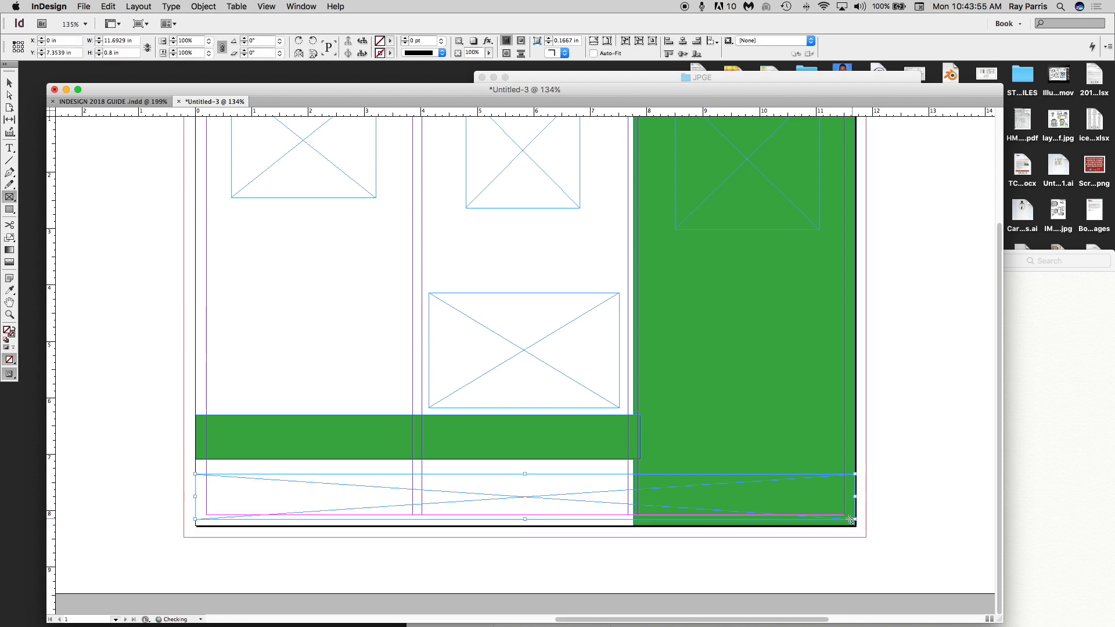
pyautogui.moveTo(208, 226); pyautogui.dragTo(246, 332)
pyautogui.scroll(3, 362, 299)
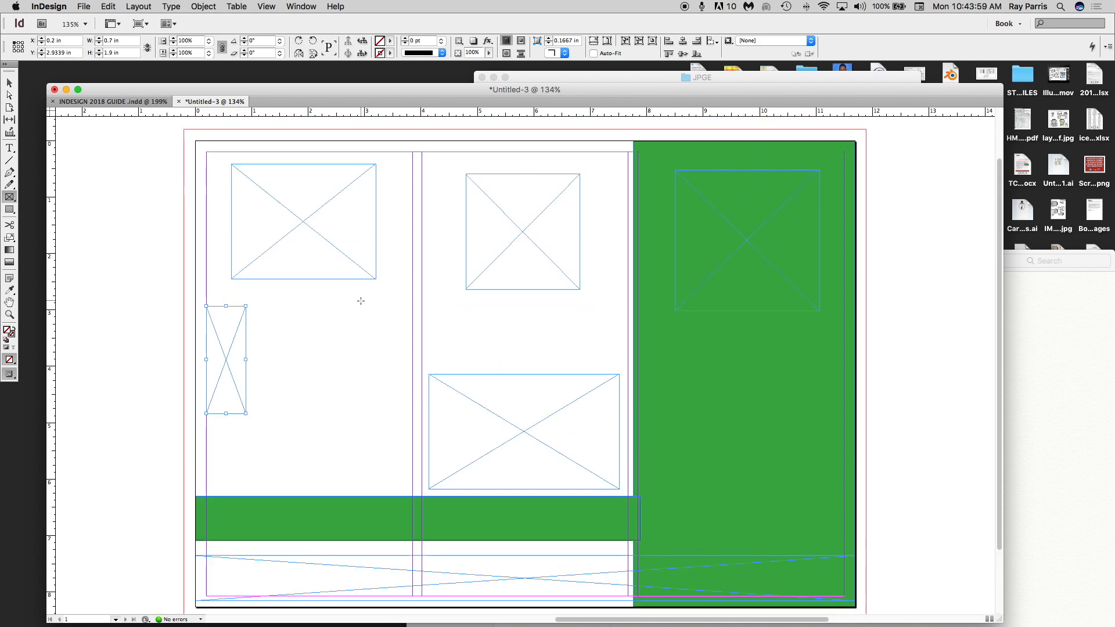
pyautogui.click(11, 84)
# - Place logo.png from the Brochure folder into the narrow frame
pyautogui.click(84, 7)
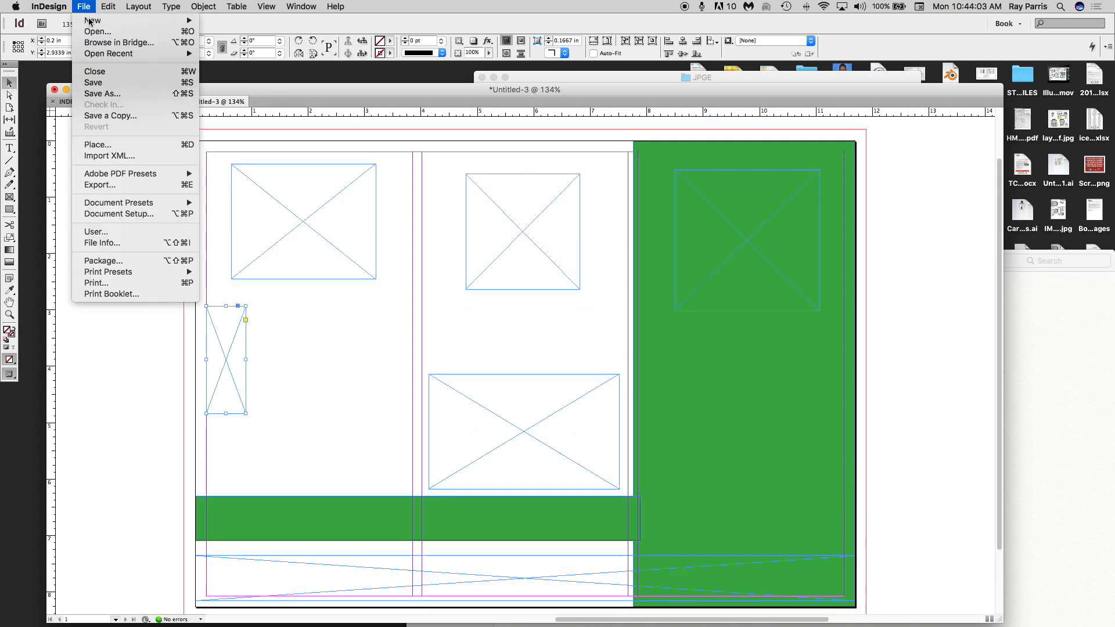
pyautogui.moveTo(107, 7)
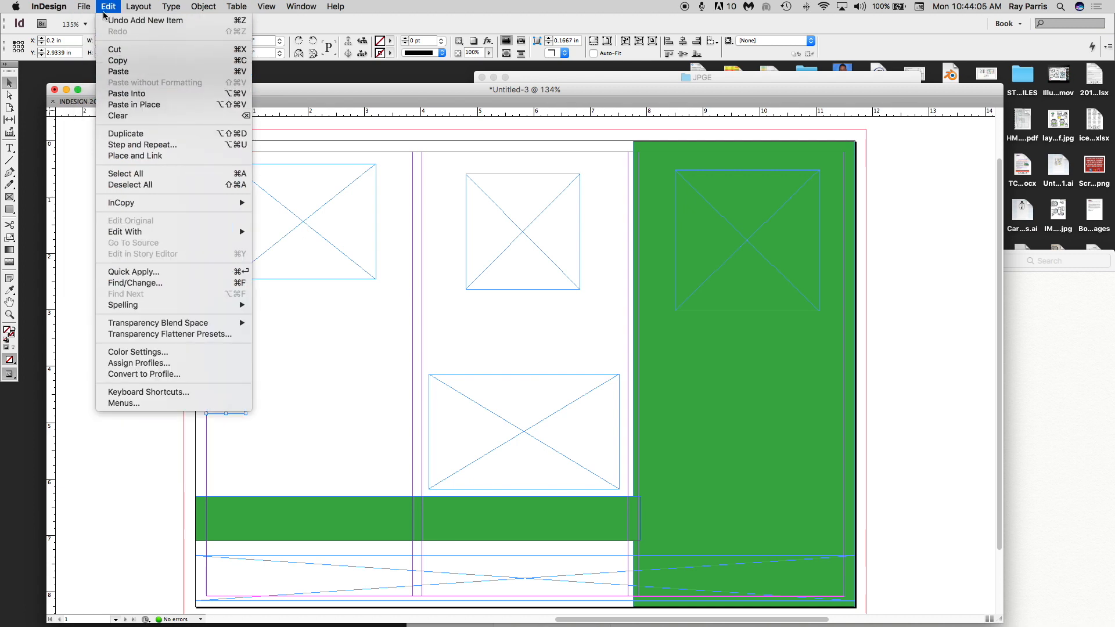
pyautogui.click(106, 146)
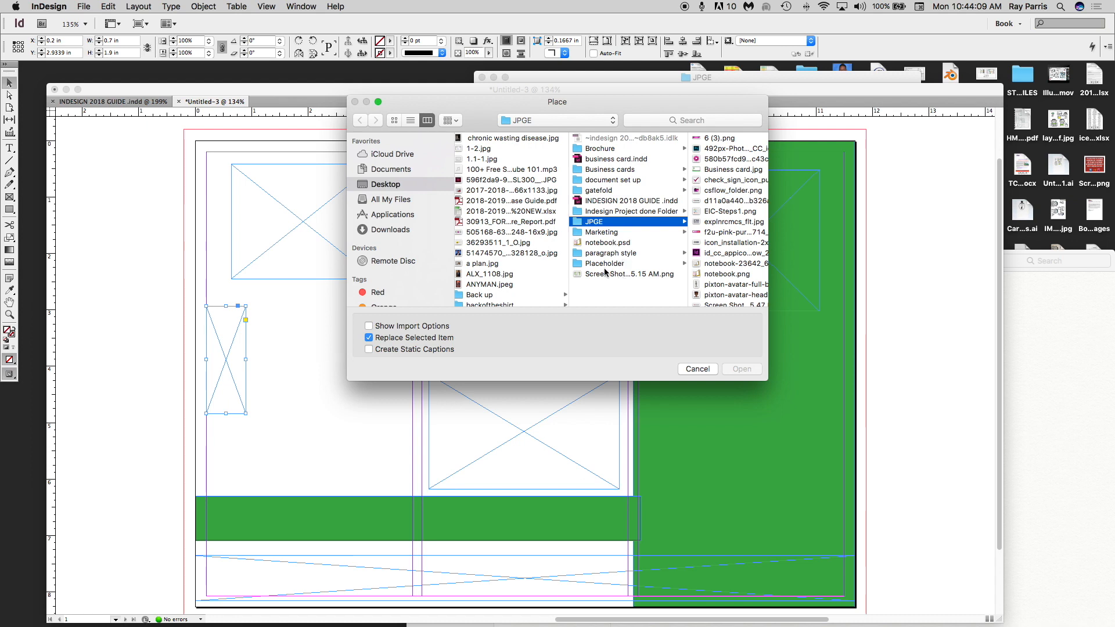
pyautogui.click(604, 150)
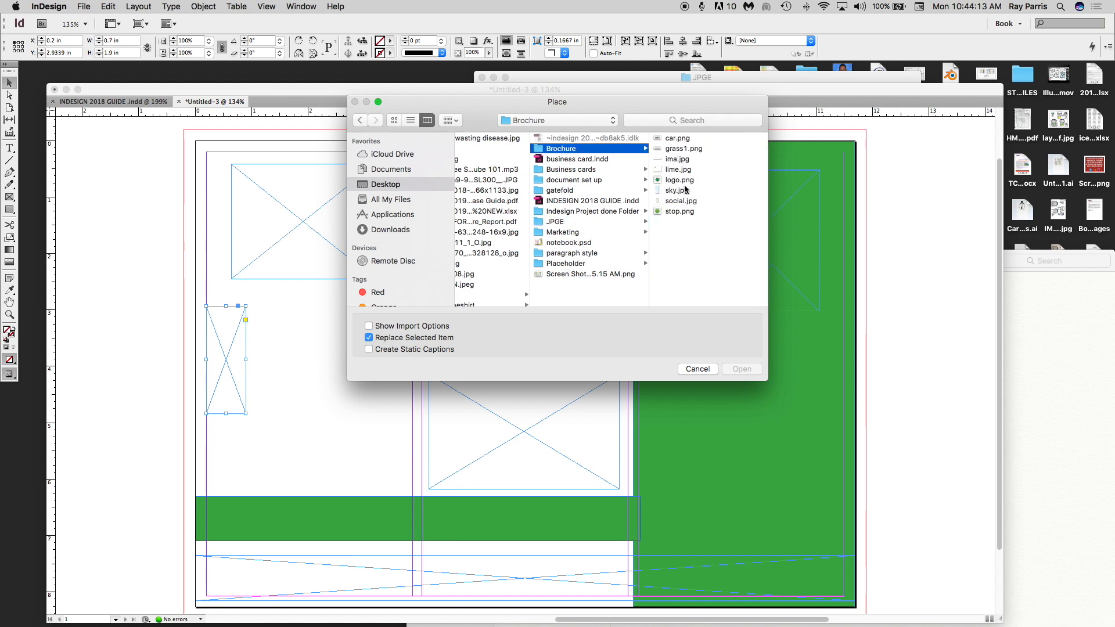
pyautogui.click(658, 181)
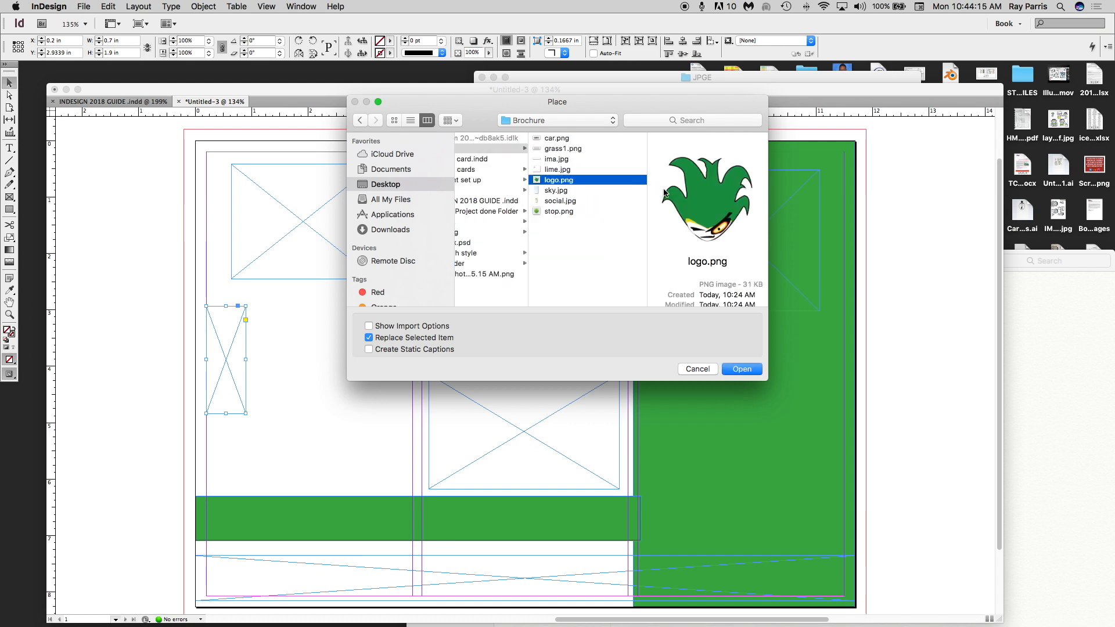
pyautogui.click(743, 371)
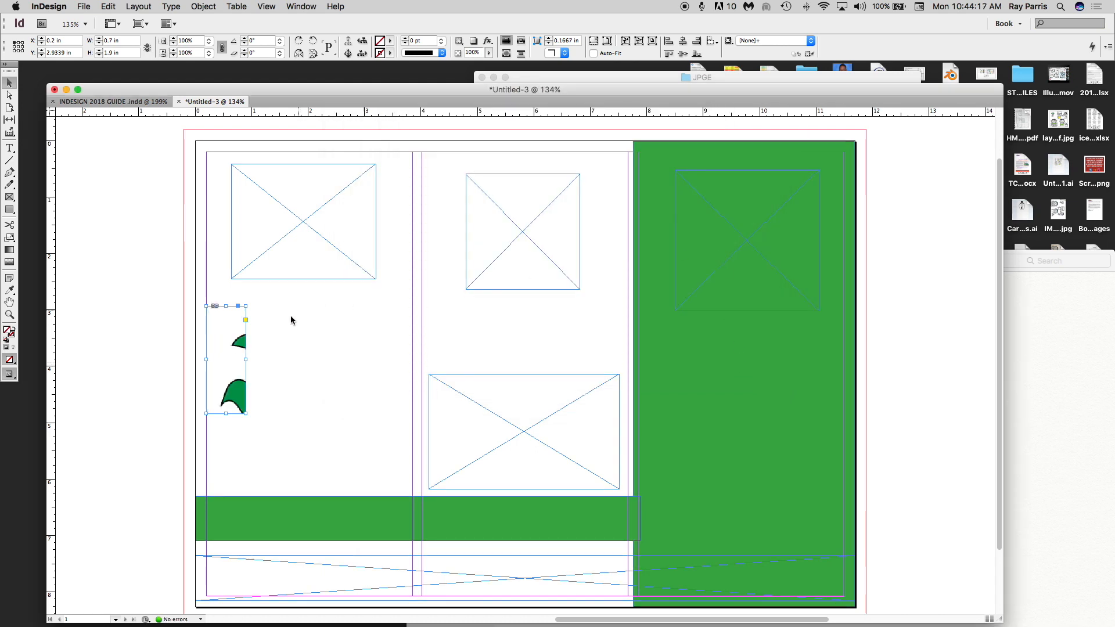
# - Enlarge the logo frame to 3 × 2.88 in, fit it proportionally, and move it to the top of the green panel
pyautogui.moveTo(246, 413); pyautogui.dragTo(376, 469)
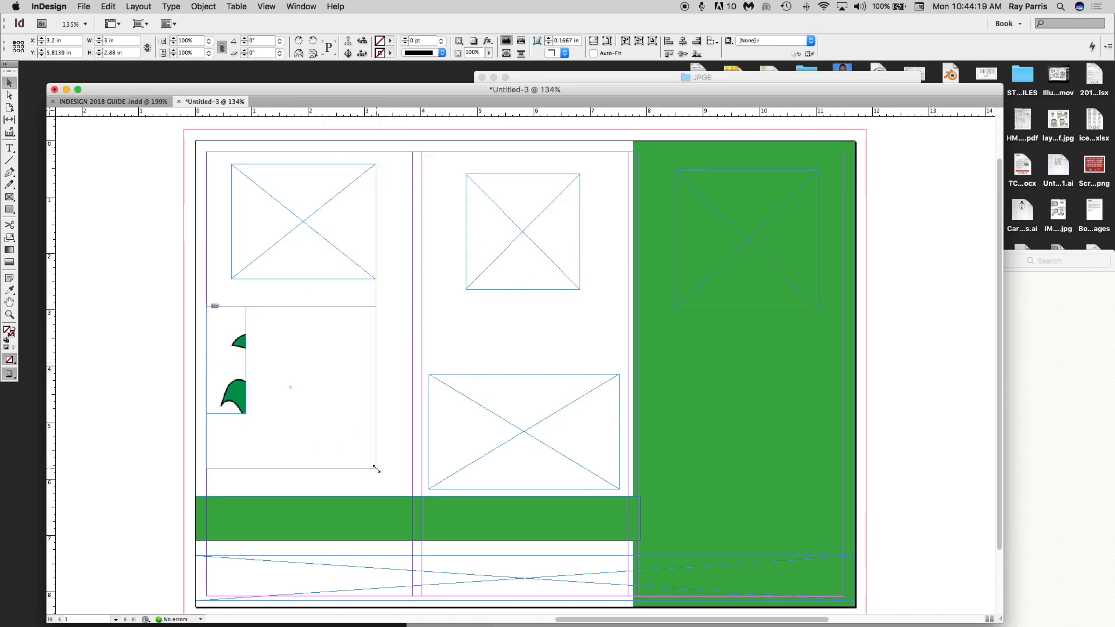
pyautogui.press('super+alt+shift+e')
pyautogui.moveTo(317, 426); pyautogui.dragTo(784, 244)
pyautogui.click(777, 204)
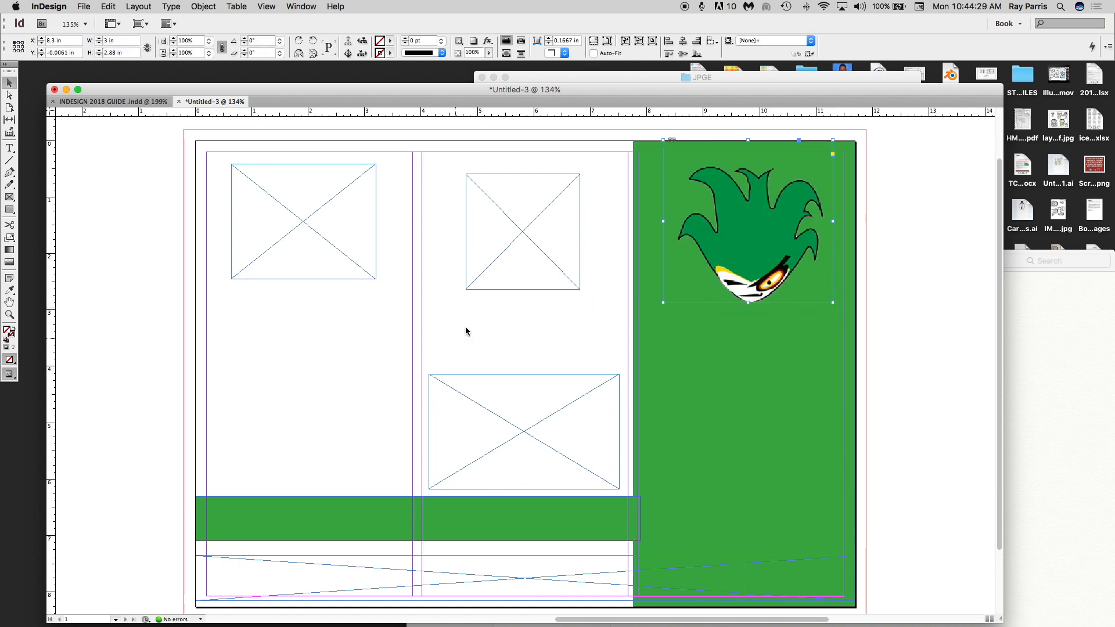
pyautogui.click(505, 252)
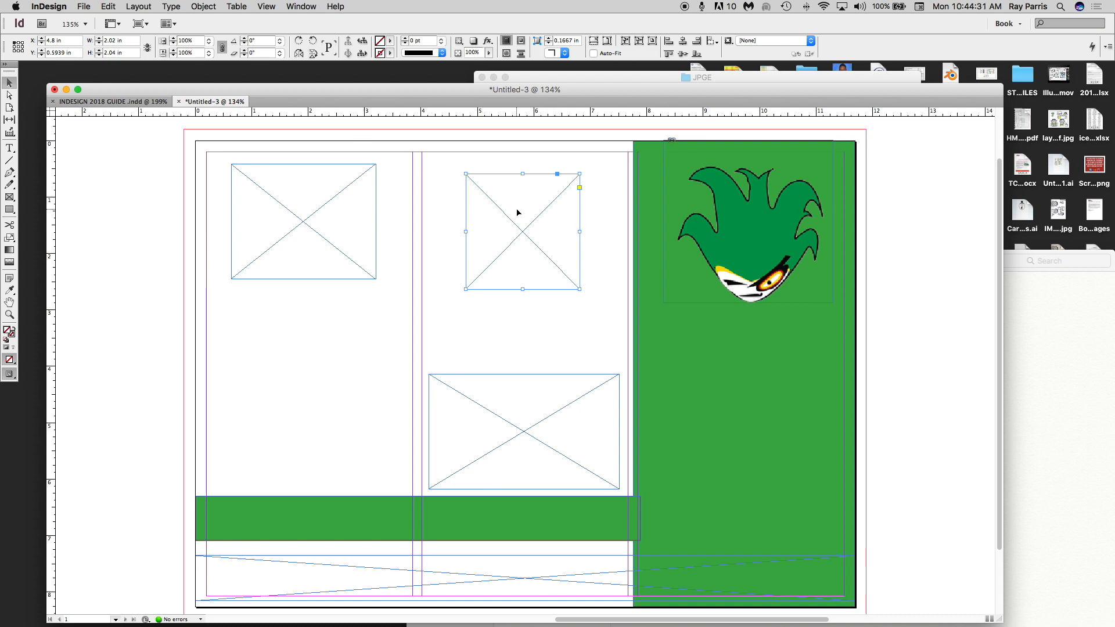
# - Place stop.png into the upper-middle frame and fit the image inside it
pyautogui.click(84, 6)
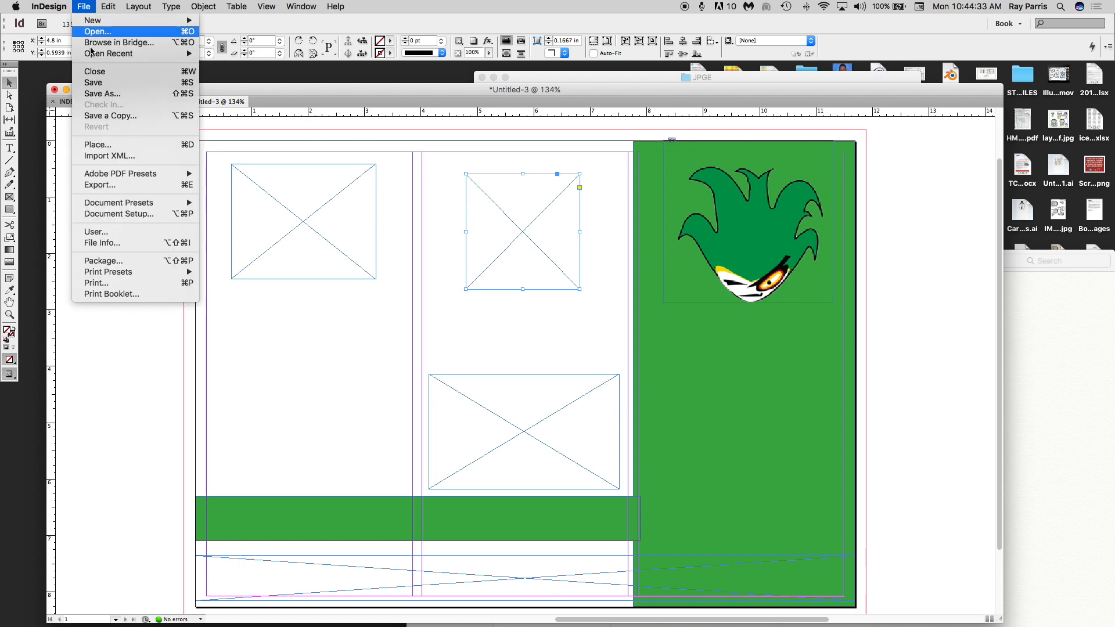
pyautogui.click(93, 145)
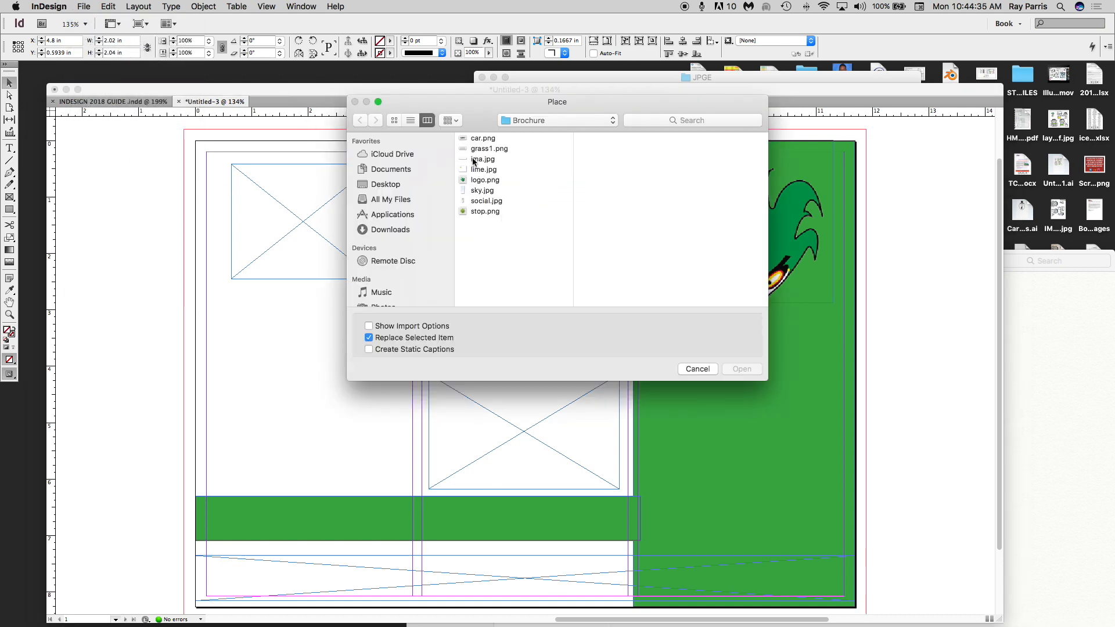
pyautogui.click(478, 212)
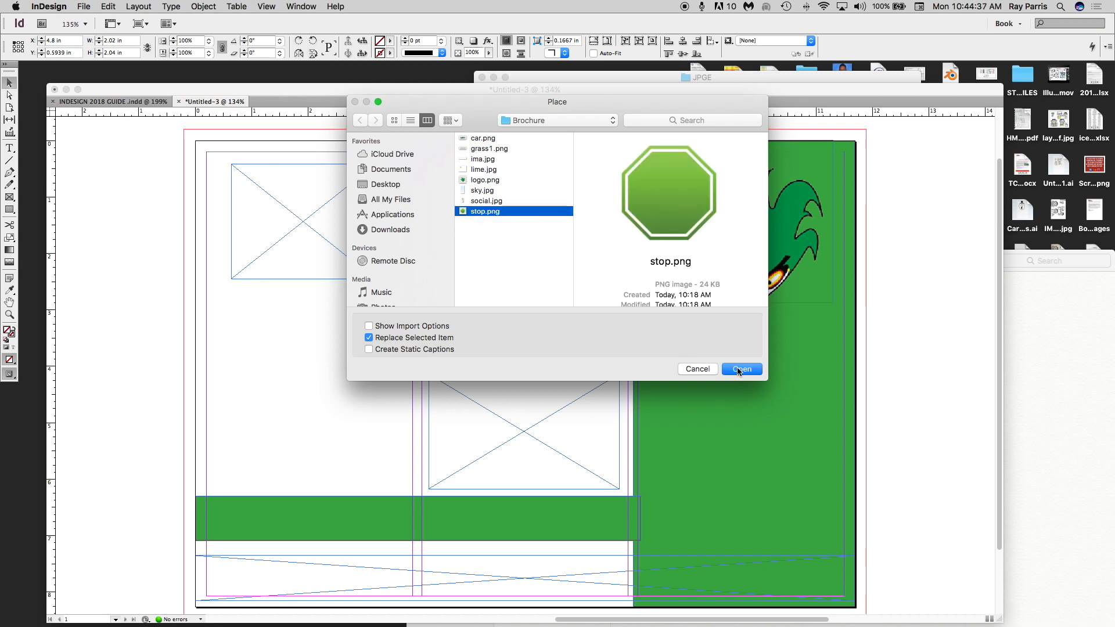
pyautogui.click(739, 370)
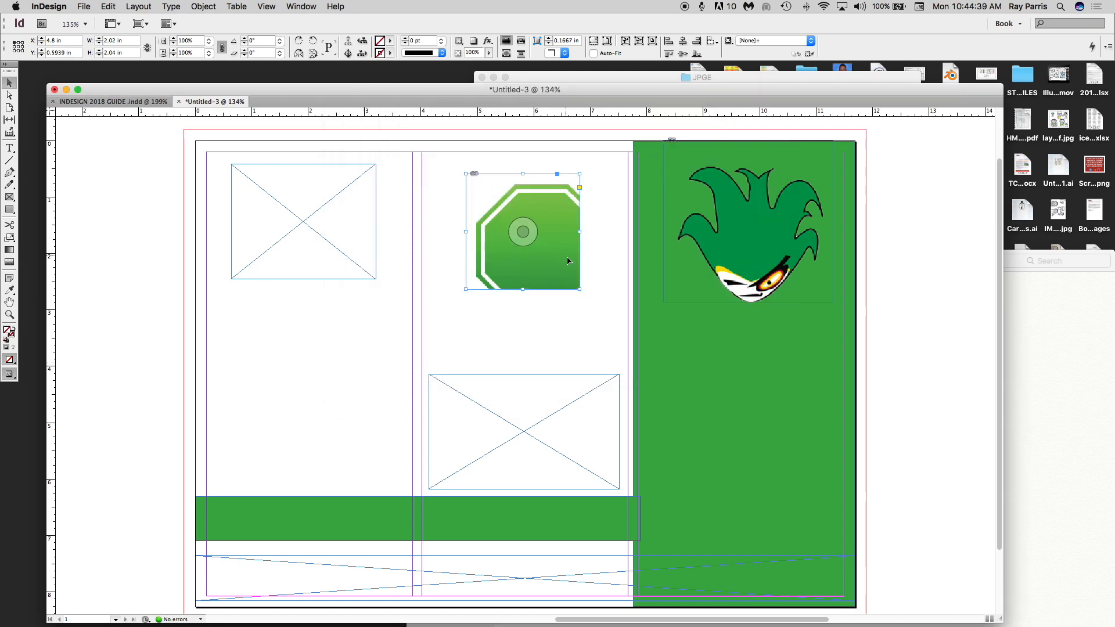
pyautogui.moveTo(580, 289); pyautogui.dragTo(549, 273)
pyautogui.doubleClick(551, 274)
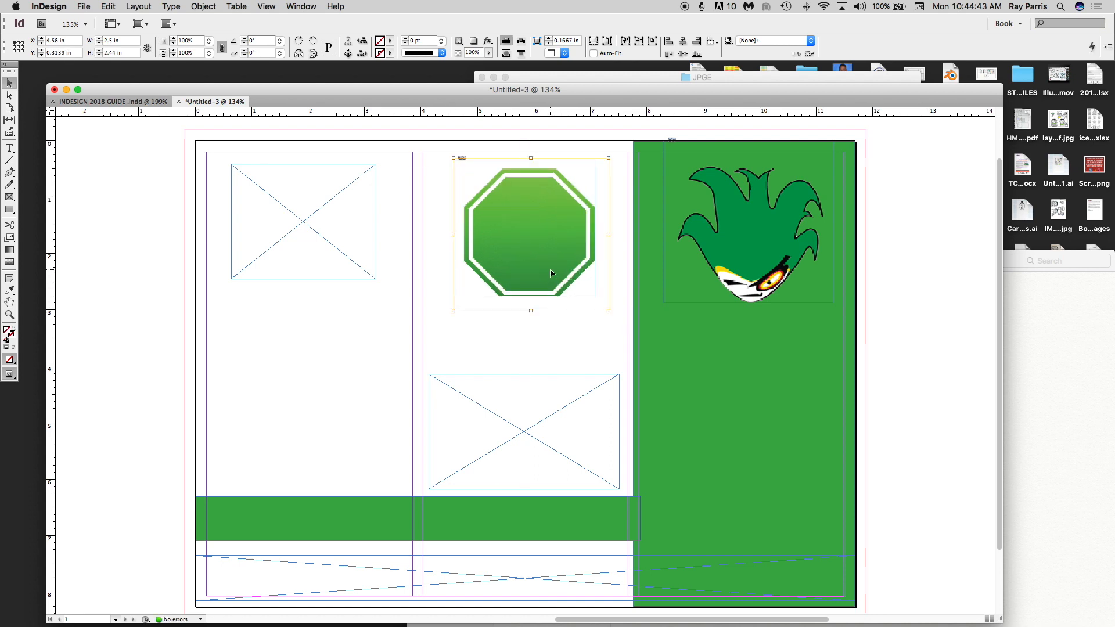
pyautogui.click(607, 41)
pyautogui.click(588, 326)
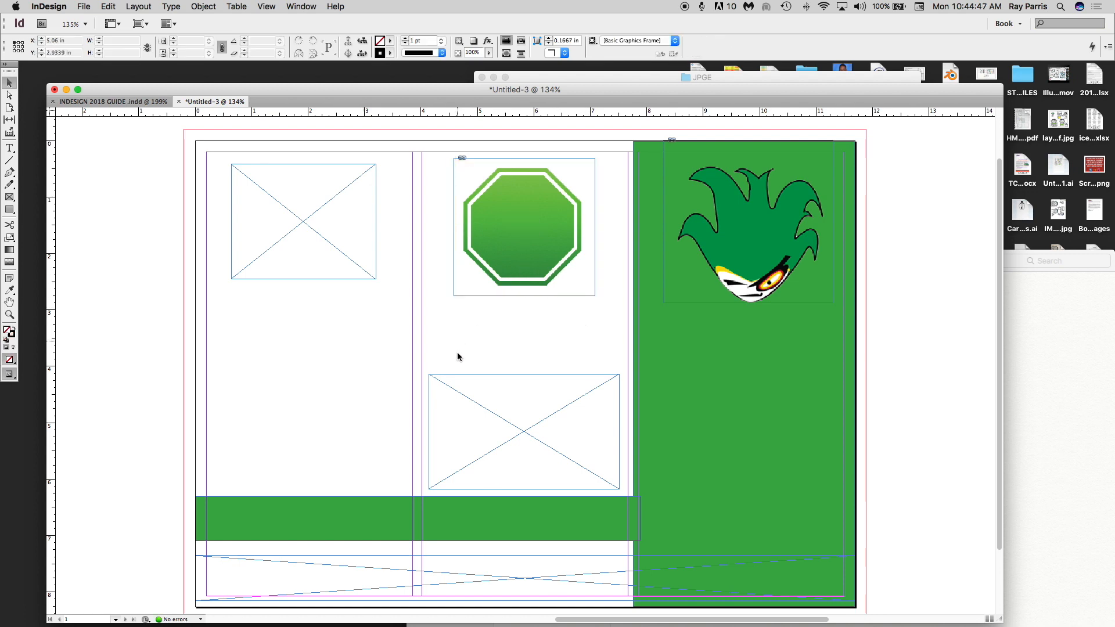
# - Place car.png into the lower-middle frame and set it to auto-fit
pyautogui.click(535, 413)
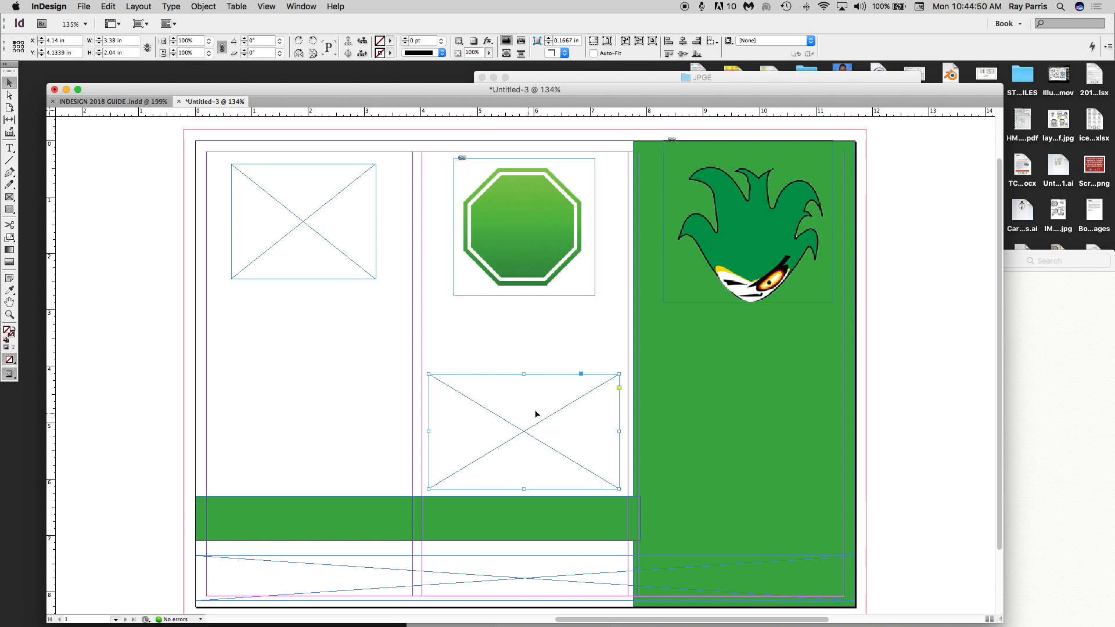
pyautogui.click(78, 5)
pyautogui.click(105, 145)
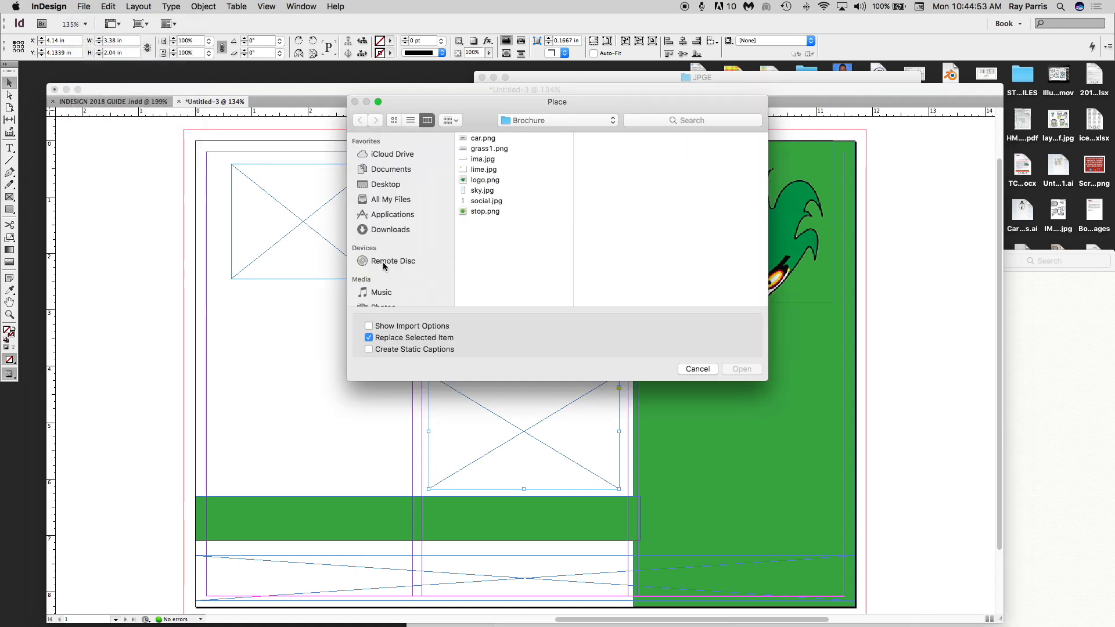
pyautogui.click(483, 138)
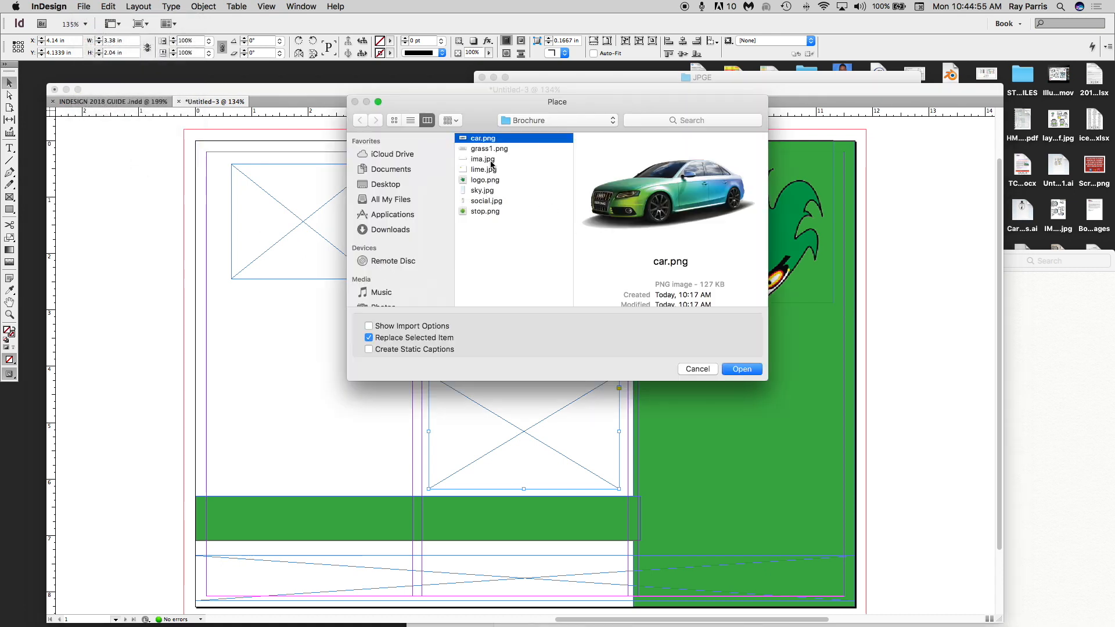
pyautogui.click(743, 370)
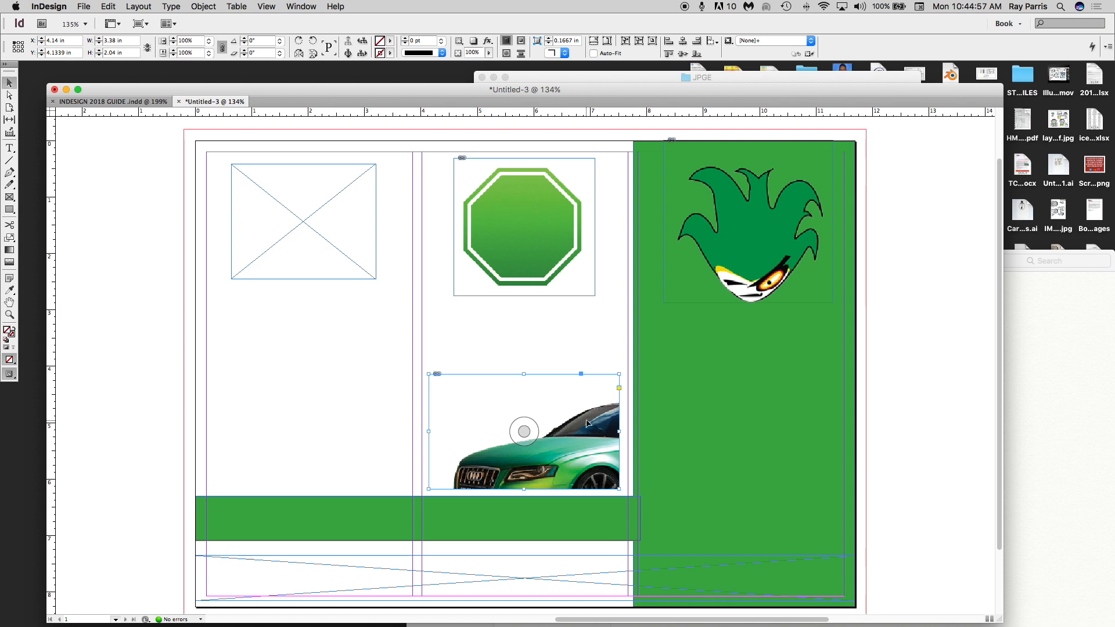
pyautogui.doubleClick(588, 424)
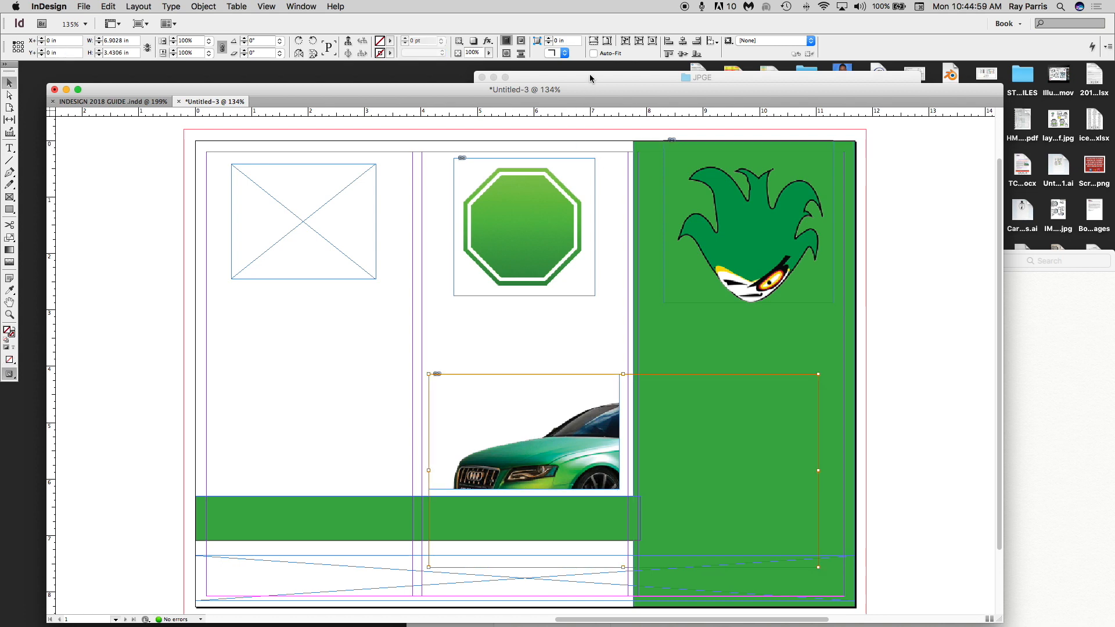
pyautogui.click(593, 54)
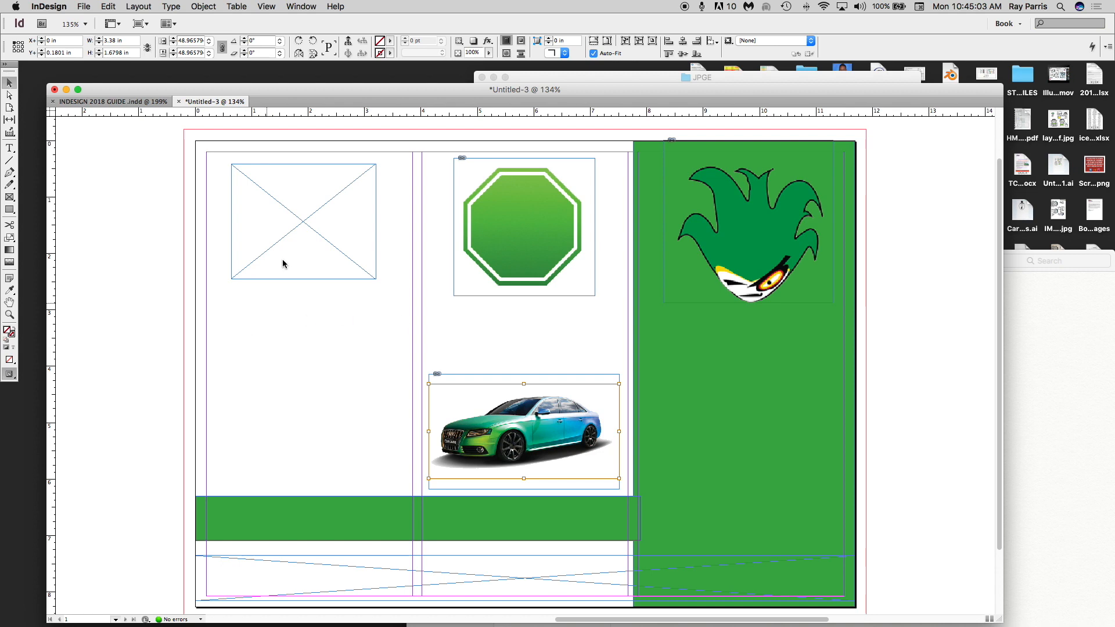
# - Place lime.jpg in the top-left frame, enlarging and repositioning the image within it
pyautogui.click(307, 211)
pyautogui.click(85, 6)
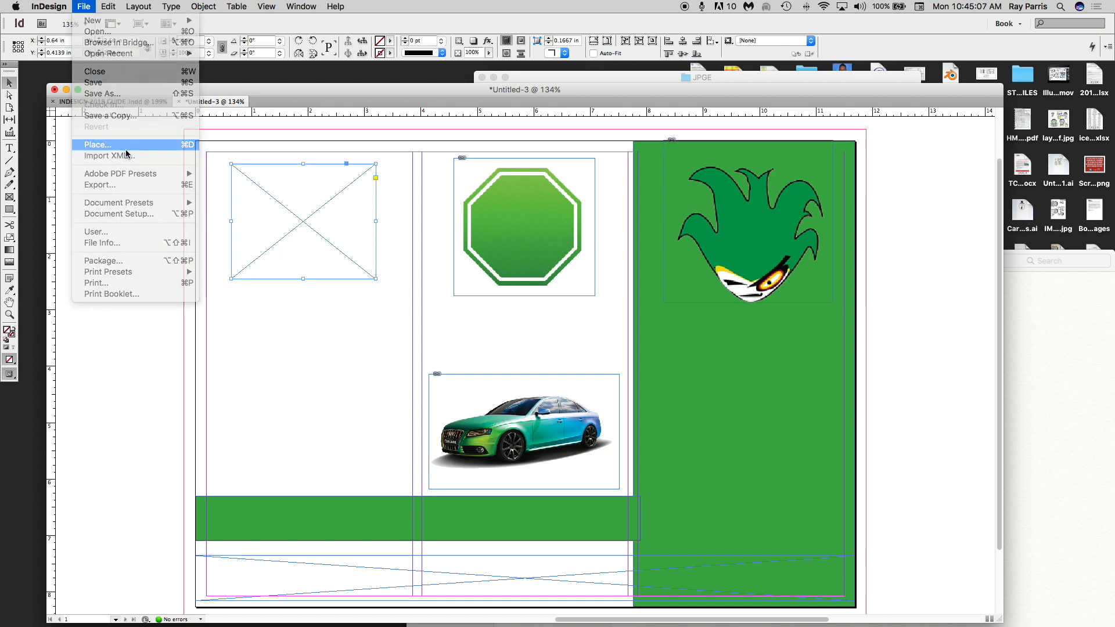
pyautogui.click(97, 145)
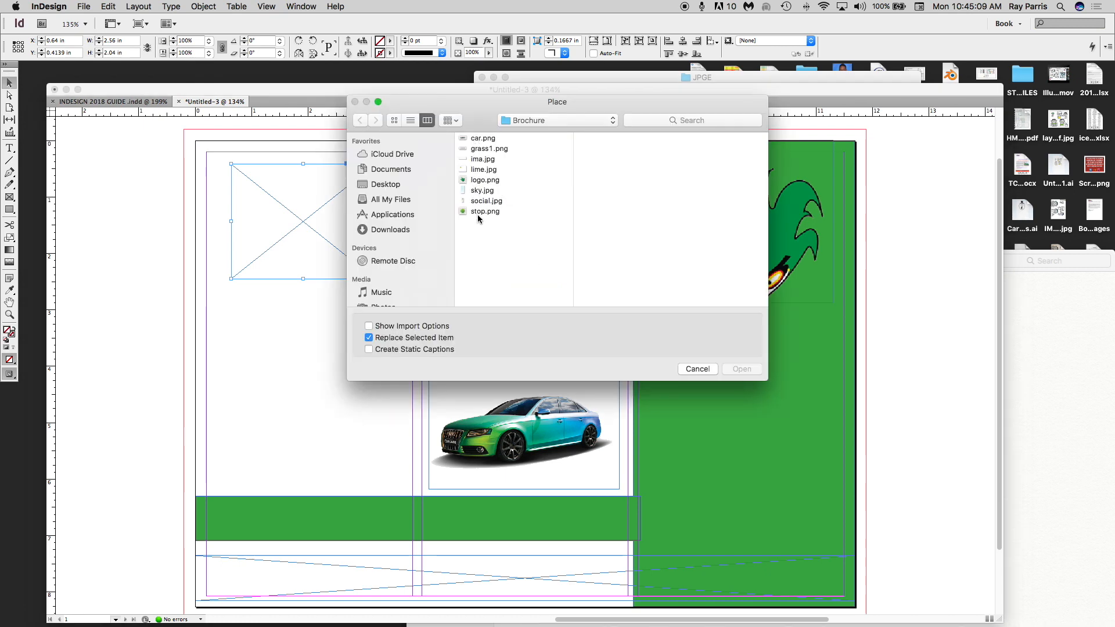
pyautogui.click(480, 171)
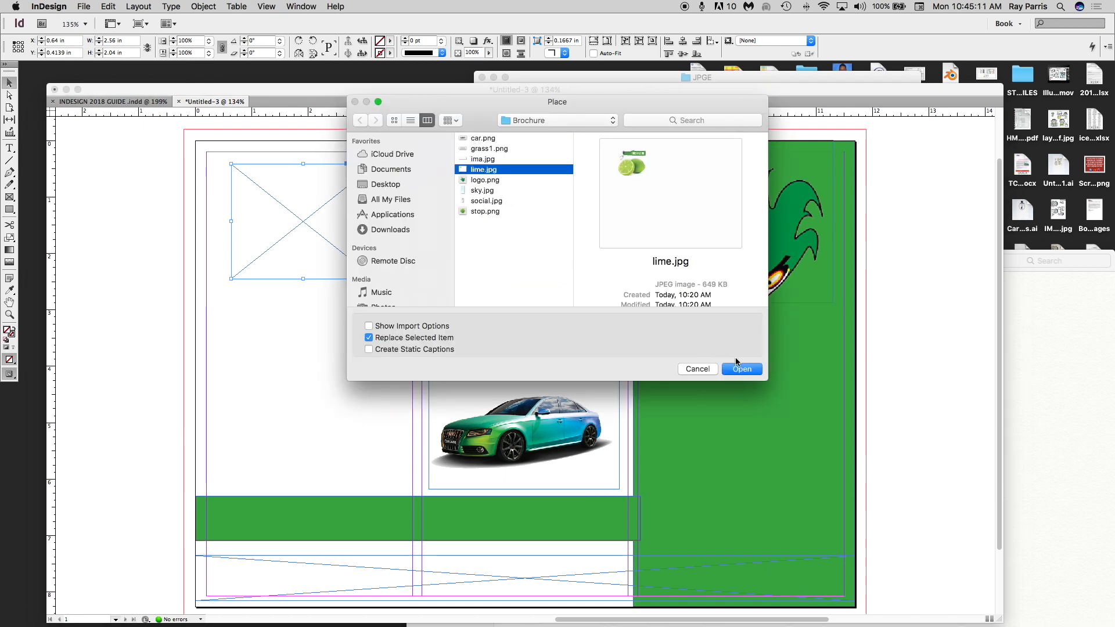
pyautogui.click(745, 370)
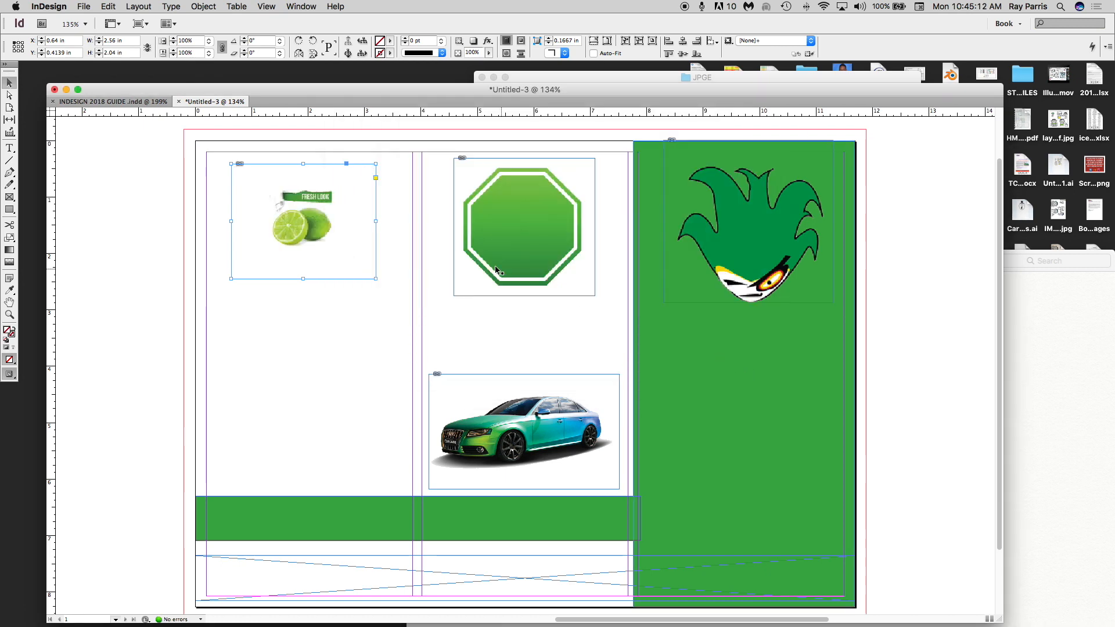
pyautogui.doubleClick(329, 216)
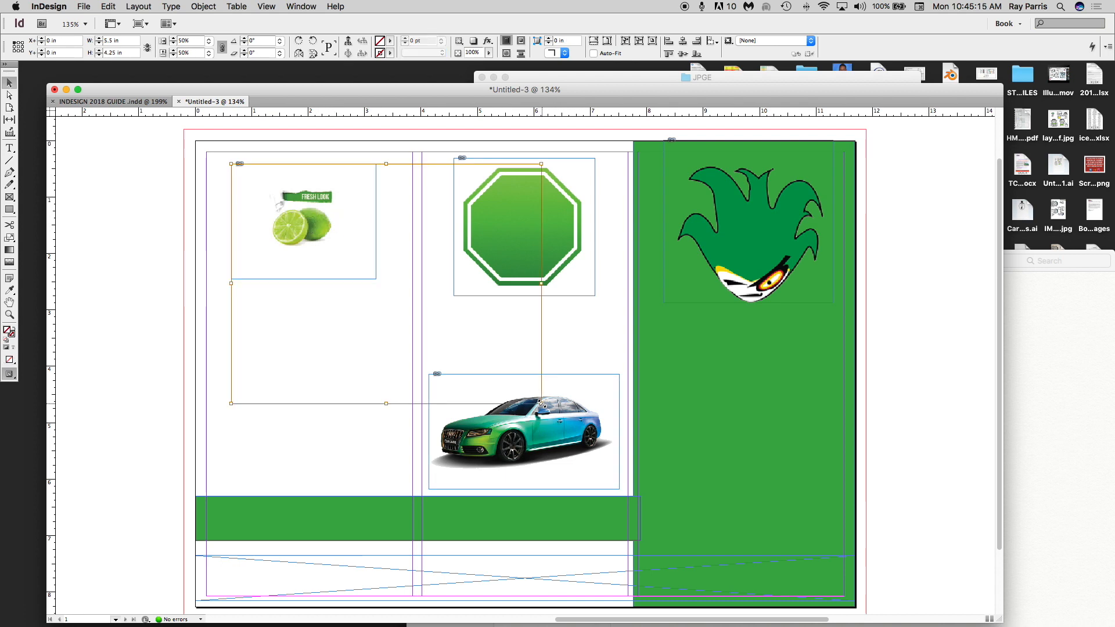
pyautogui.moveTo(542, 403); pyautogui.dragTo(689, 493)
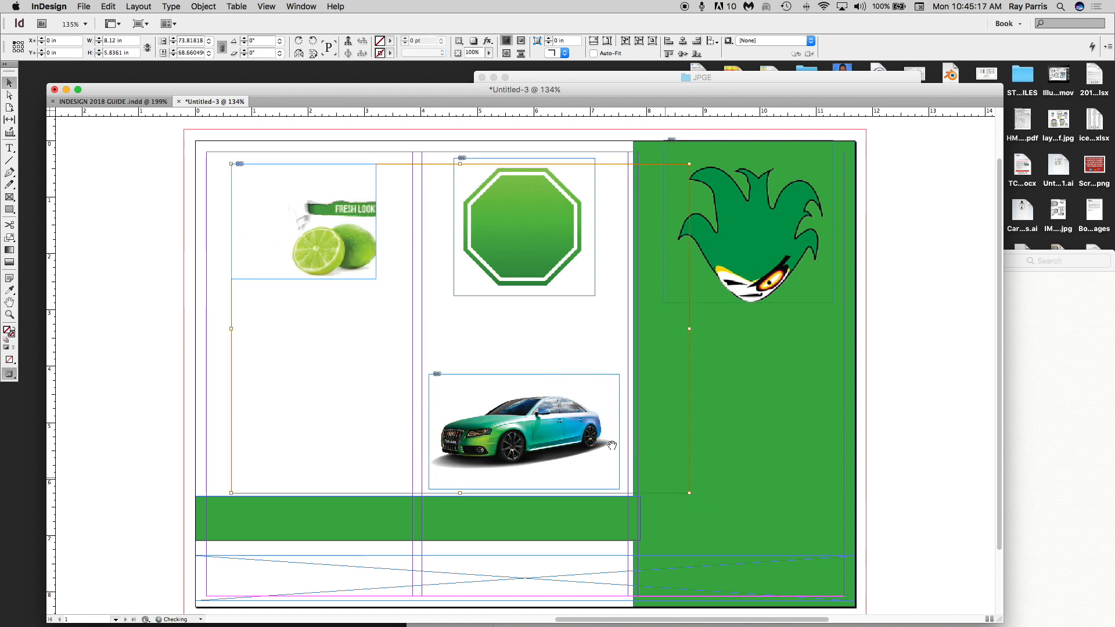
pyautogui.moveTo(341, 245); pyautogui.dragTo(326, 239)
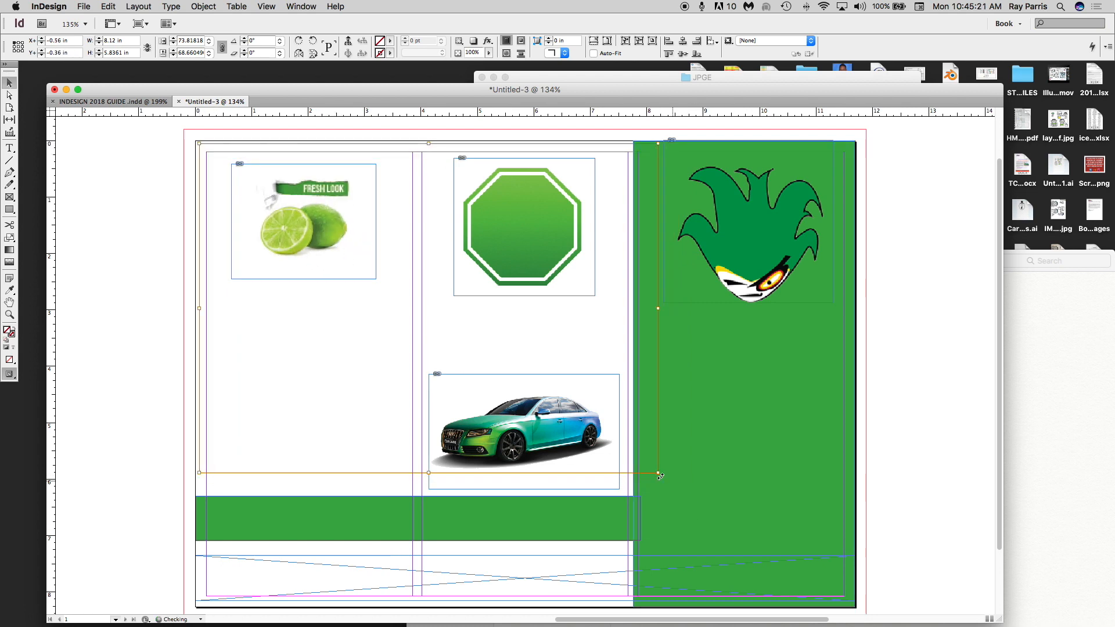
pyautogui.moveTo(660, 476); pyautogui.dragTo(744, 531)
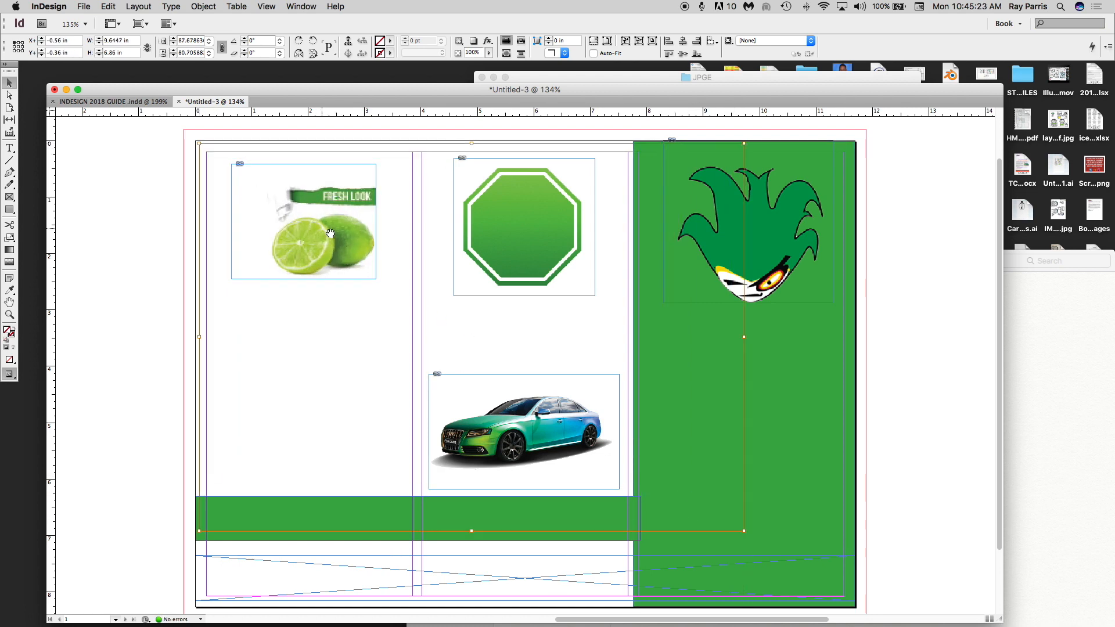
pyautogui.moveTo(330, 233); pyautogui.dragTo(307, 230)
pyautogui.click(141, 235)
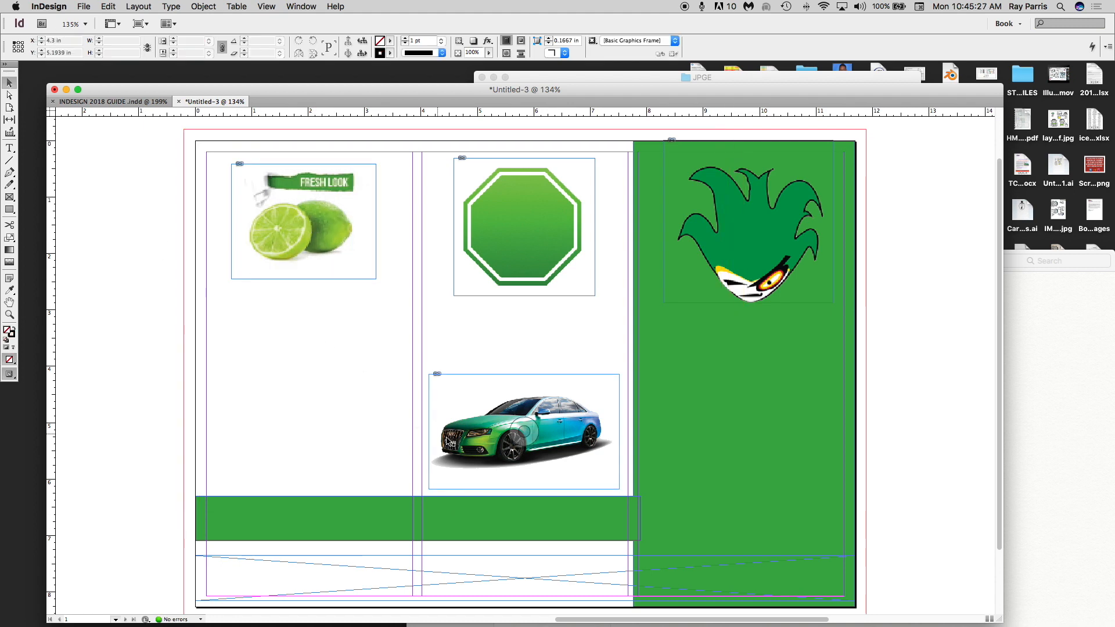
pyautogui.scroll(-3, 443, 417)
# - Place grass1.png in the bottom strip frame with Auto-Fit and proportional fitting
pyautogui.click(486, 497)
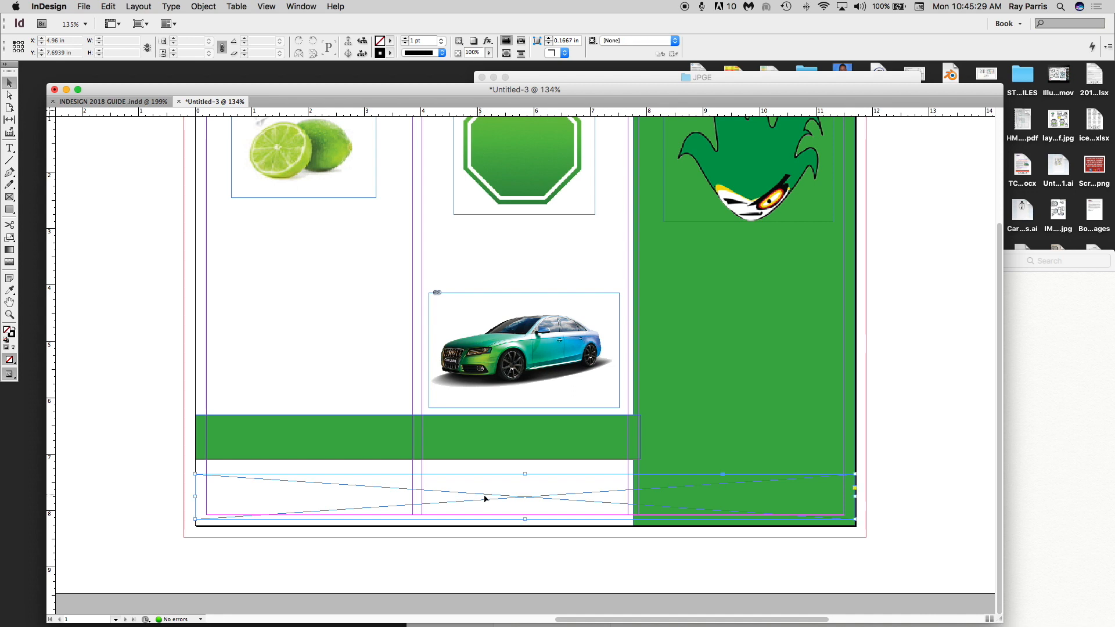
pyautogui.click(85, 6)
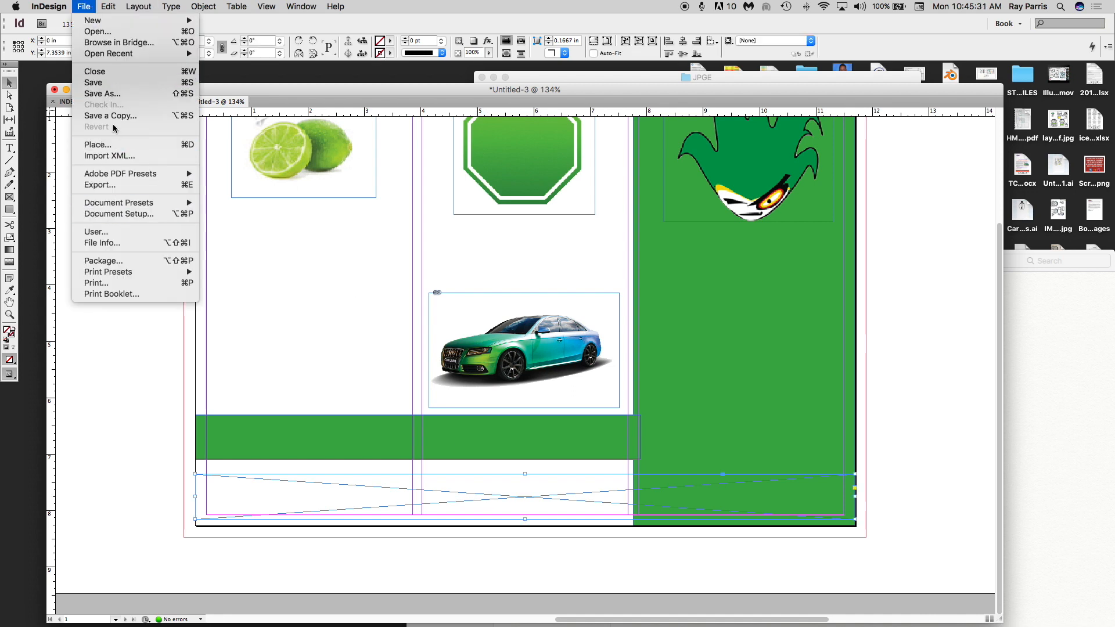
pyautogui.click(98, 145)
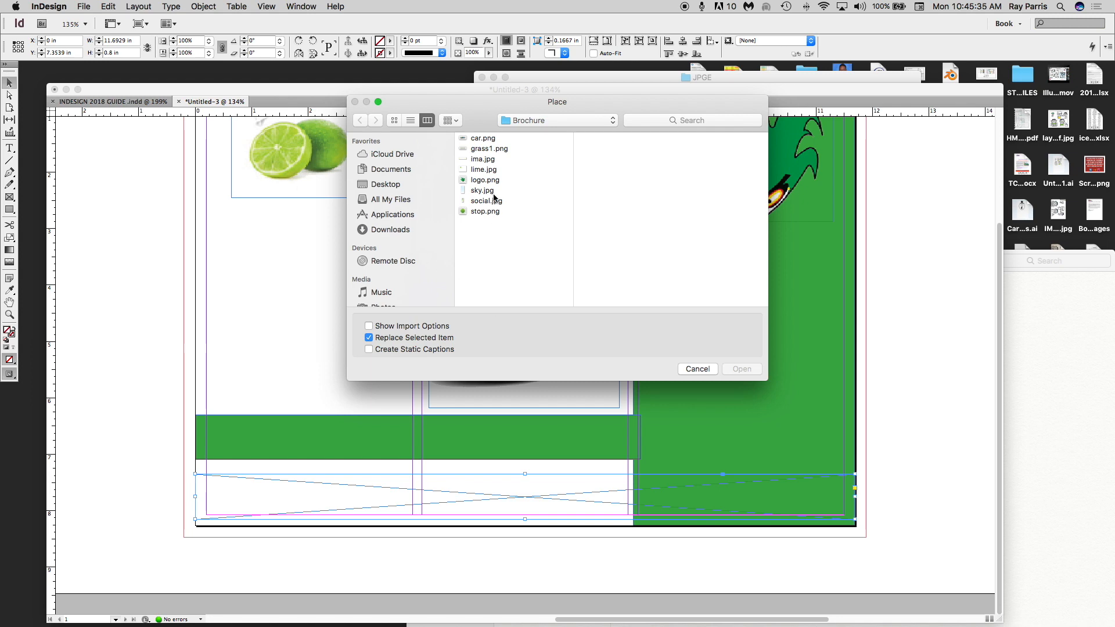
pyautogui.click(479, 160)
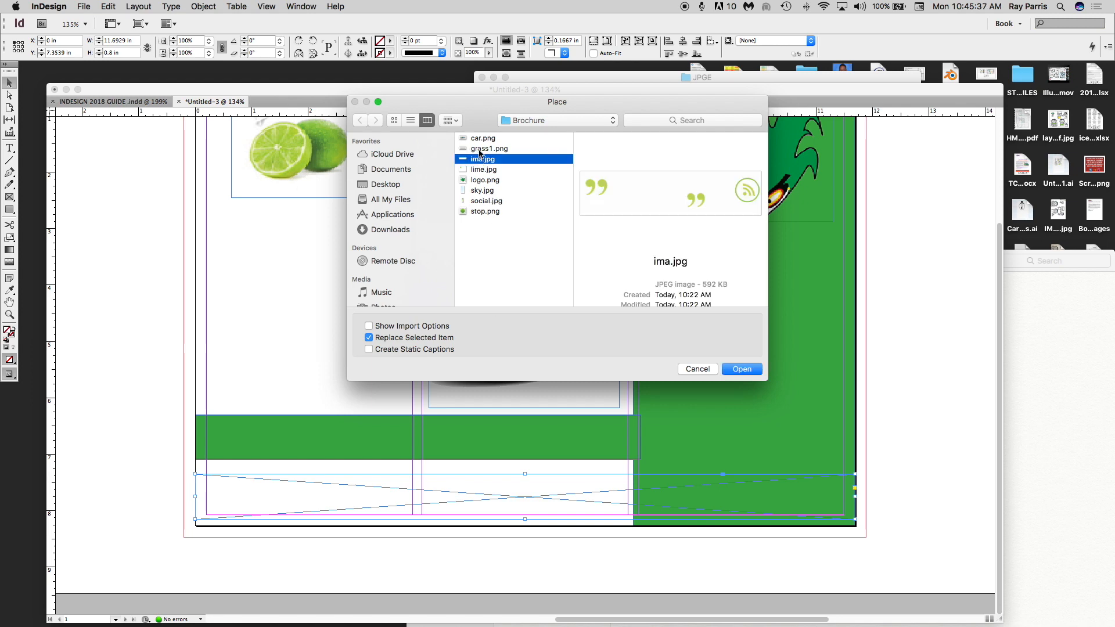
pyautogui.click(479, 149)
pyautogui.click(728, 371)
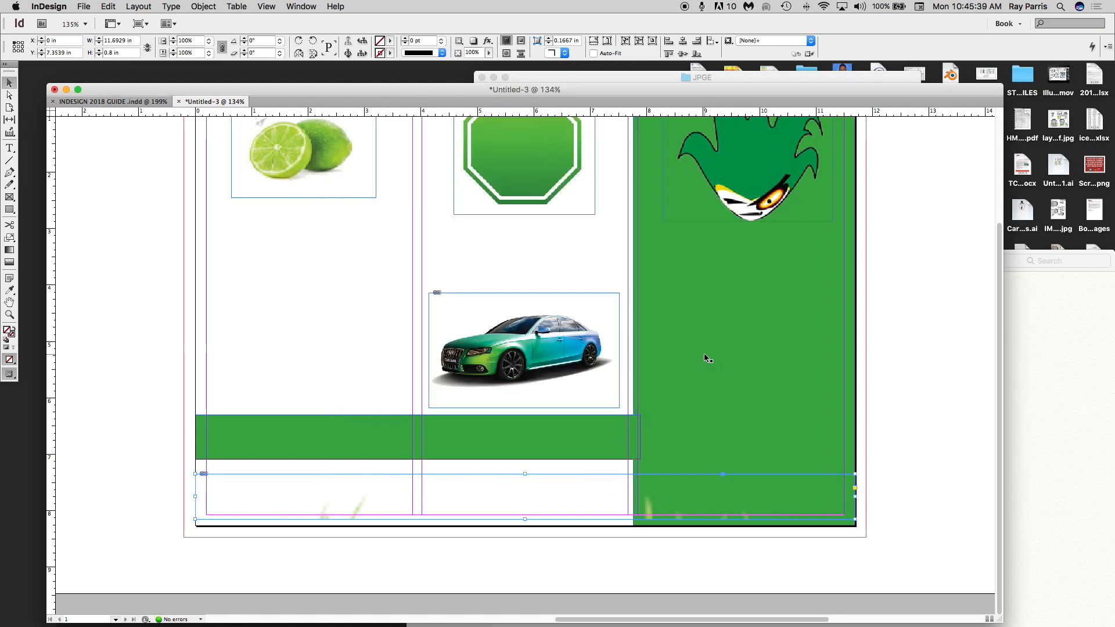
pyautogui.doubleClick(644, 508)
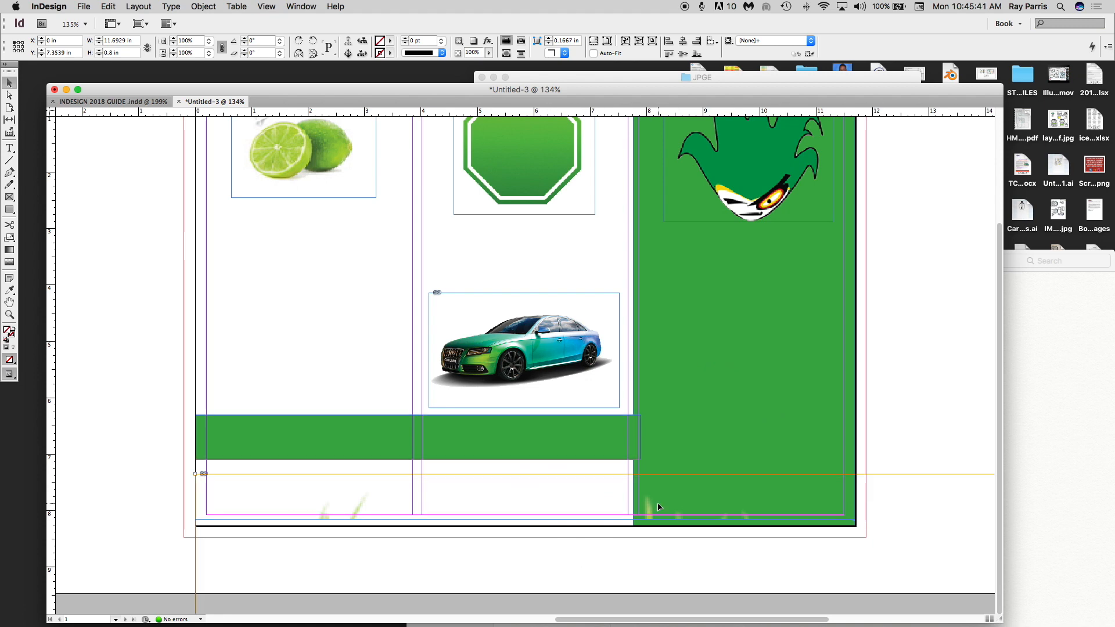
pyautogui.click(593, 53)
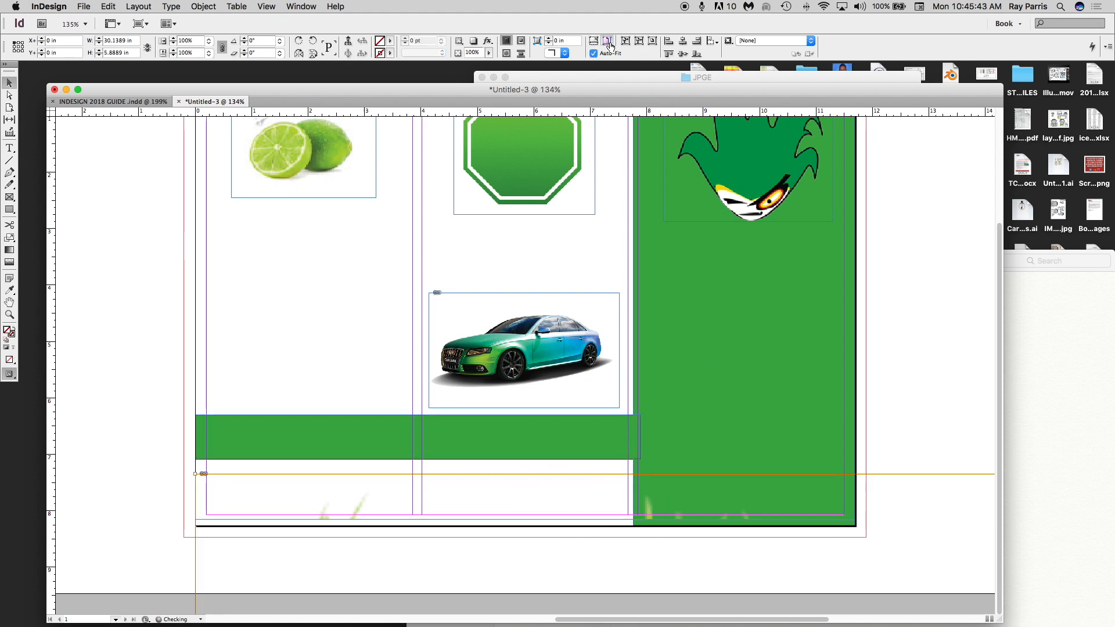
pyautogui.click(607, 41)
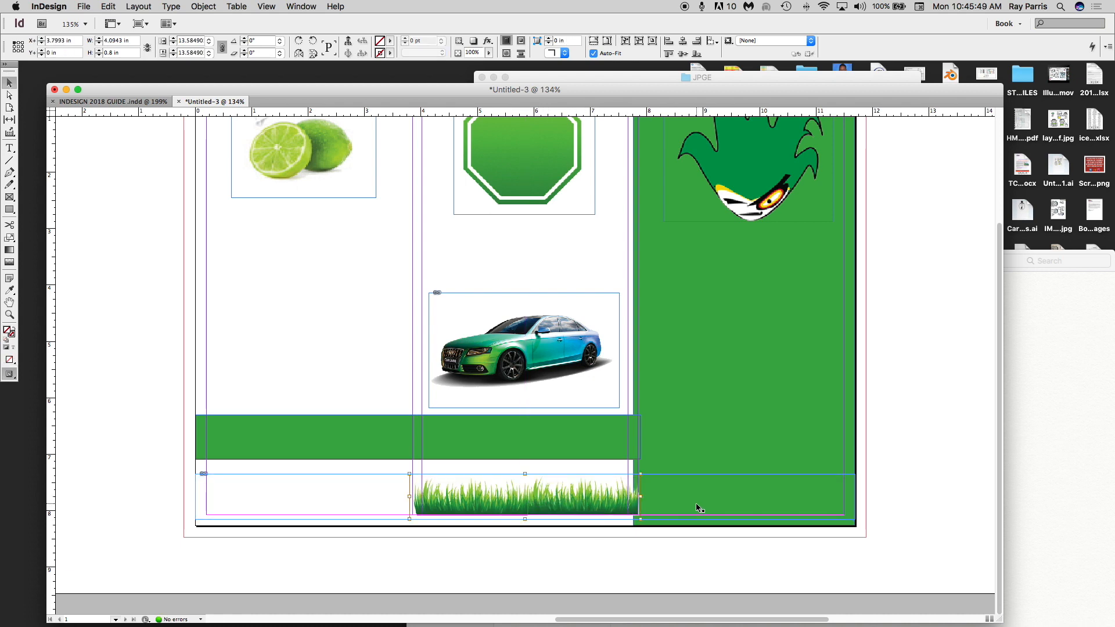
# - Paste two grass copies under the left and right panels and align all pieces along the bottom edge
pyautogui.press('super+v')
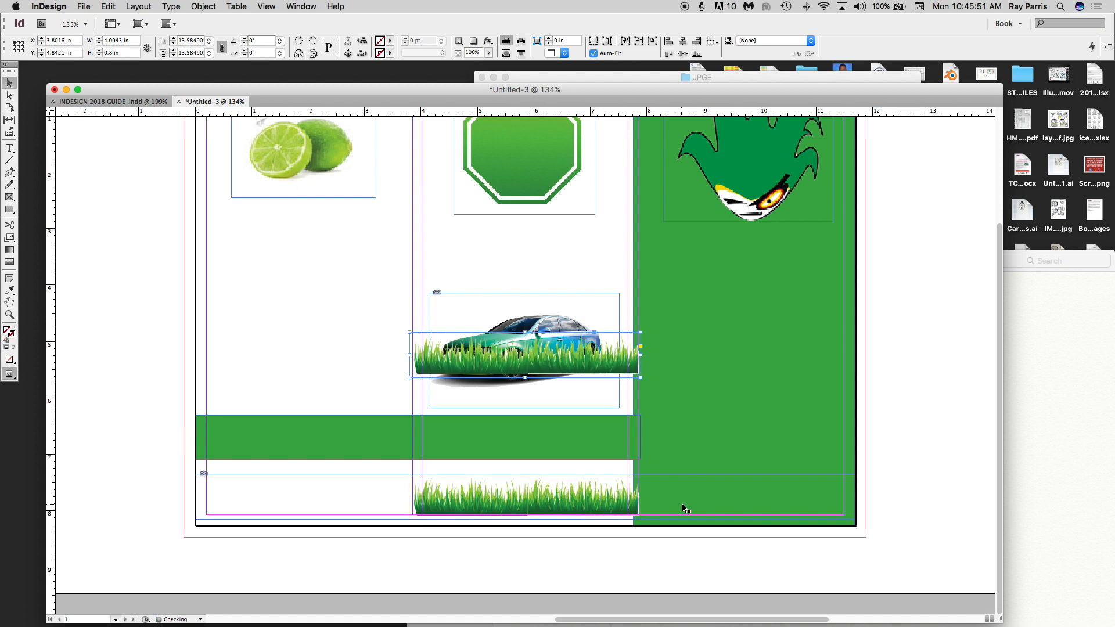
pyautogui.moveTo(547, 366); pyautogui.dragTo(365, 500)
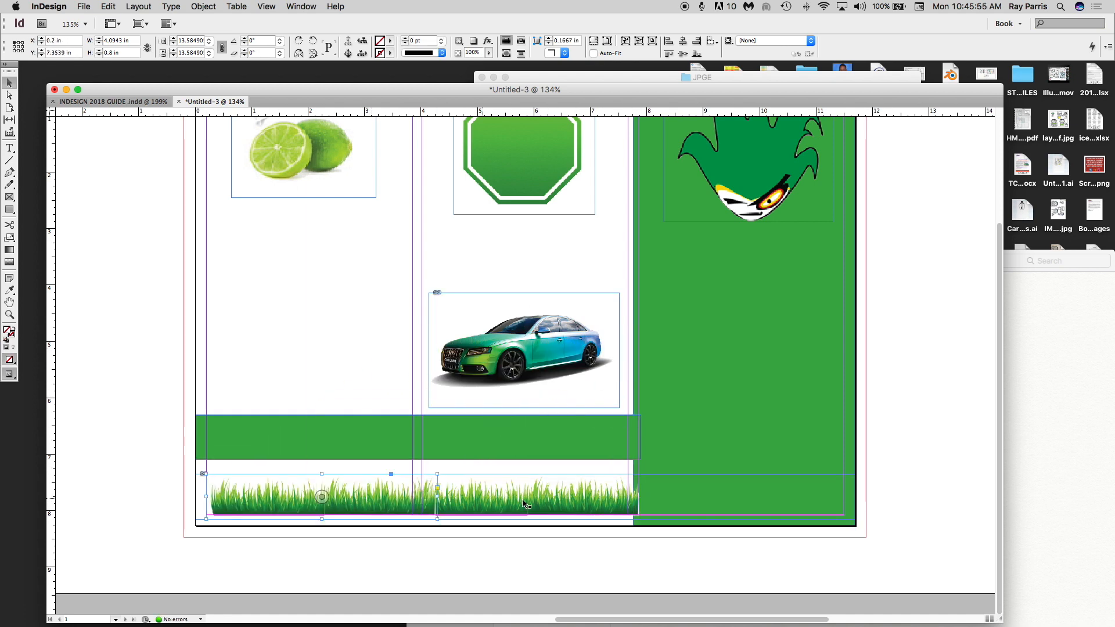
pyautogui.press('super+v')
pyautogui.moveTo(526, 356); pyautogui.dragTo(757, 501)
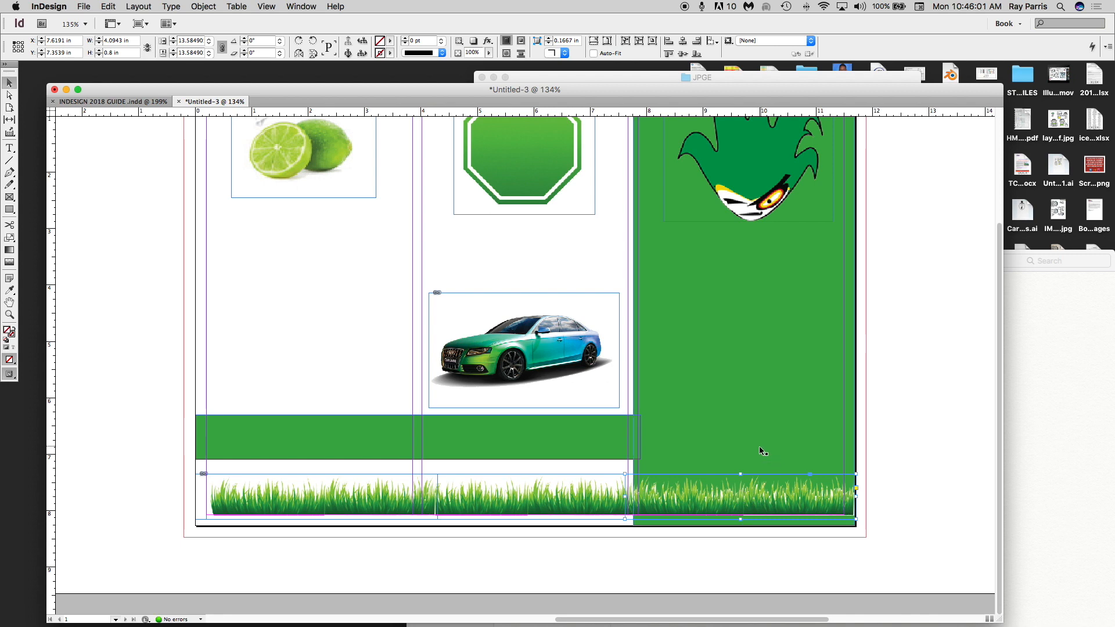
pyautogui.moveTo(689, 503); pyautogui.dragTo(549, 520)
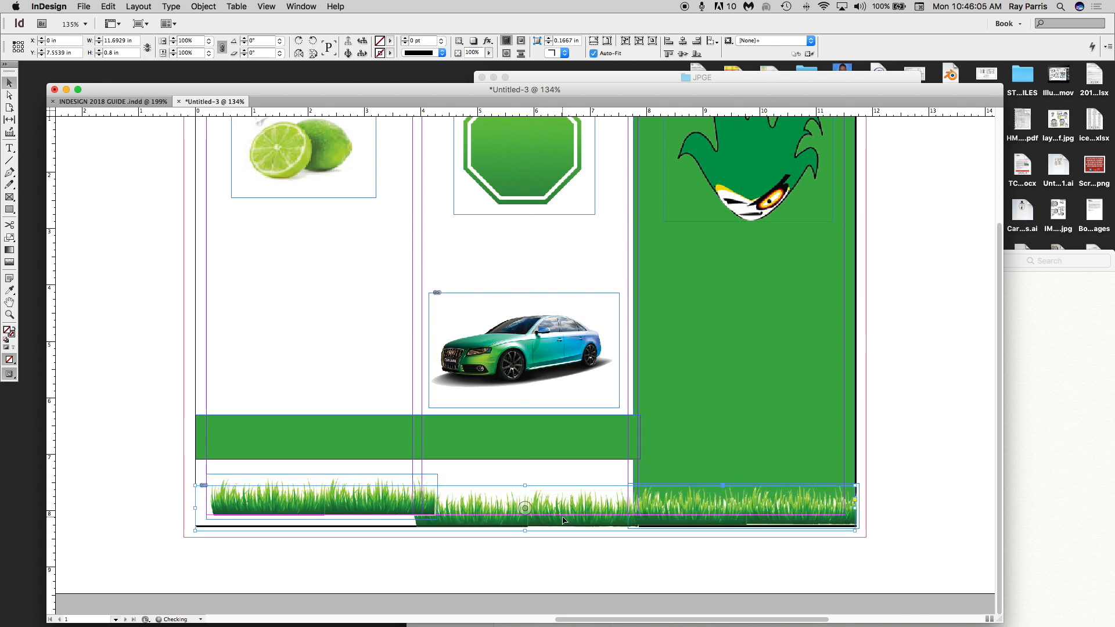
pyautogui.moveTo(385, 509); pyautogui.dragTo(376, 512)
pyautogui.press('super+z')
pyautogui.click(273, 479)
pyautogui.moveTo(282, 503); pyautogui.dragTo(304, 510)
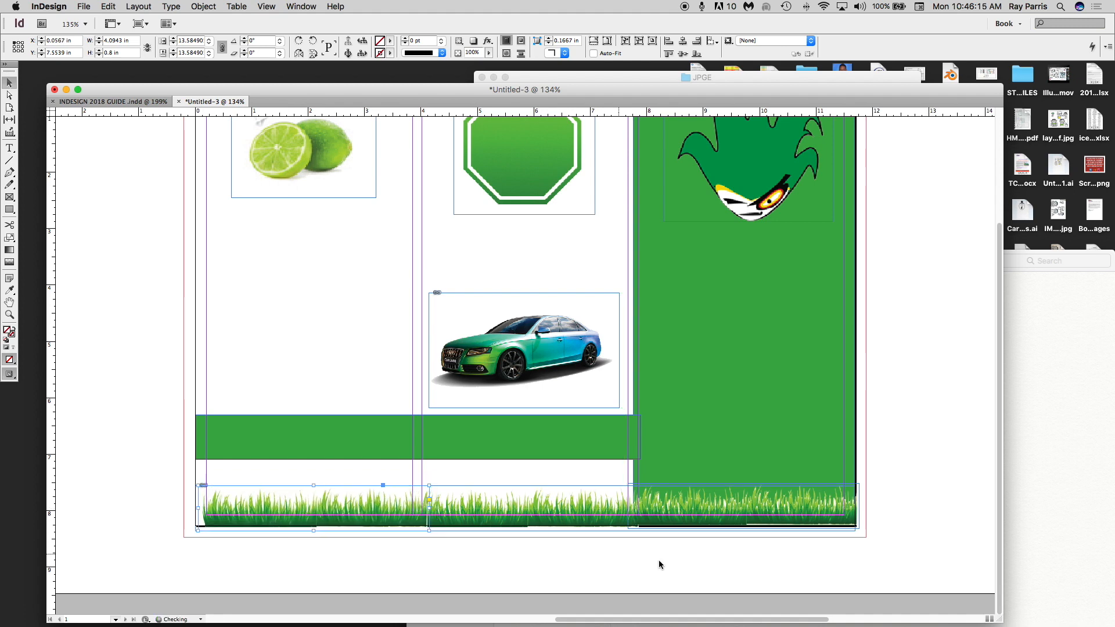
# - Draw a text frame in the green right panel below the logo
pyautogui.click(723, 565)
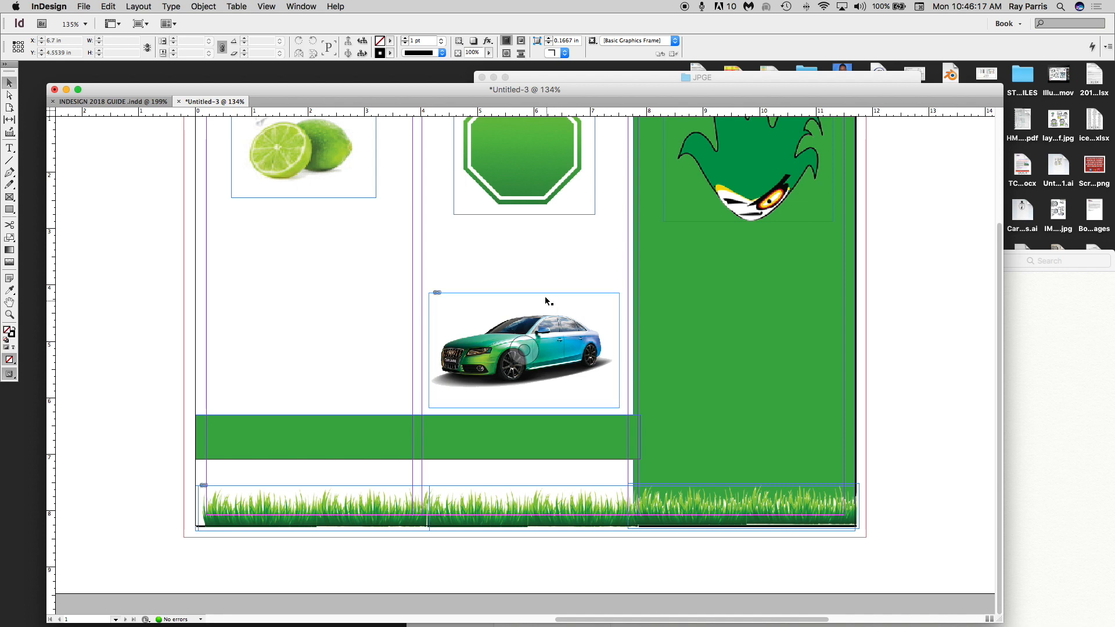
pyautogui.press('t')
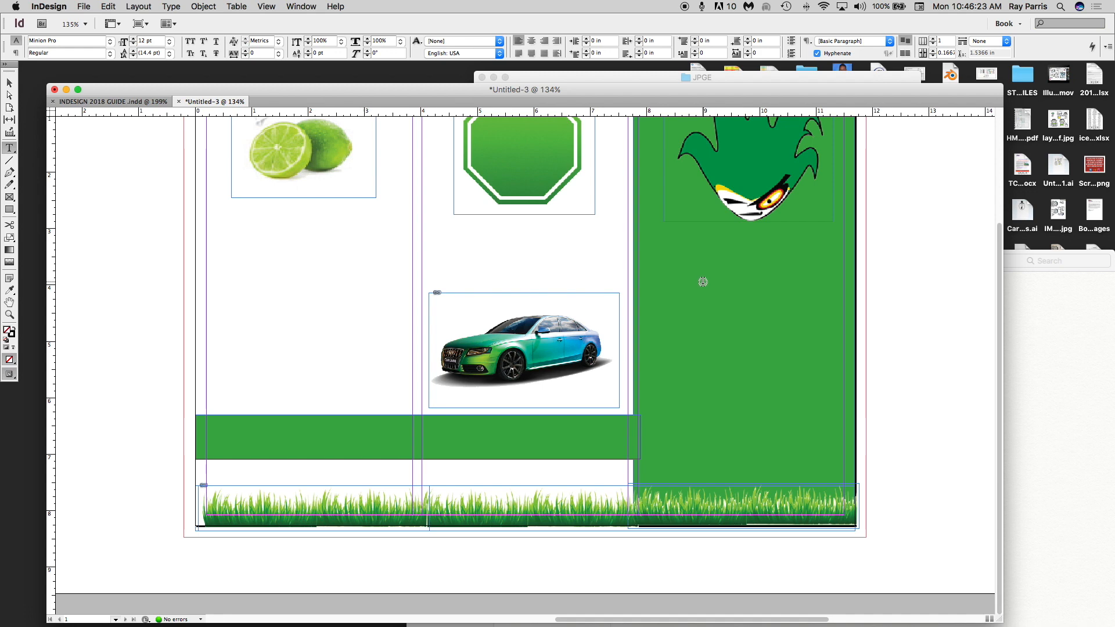
pyautogui.moveTo(655, 284); pyautogui.dragTo(820, 444)
# - Copy the Parafruit services paragraph from the notes and return to the brochure
pyautogui.click(1047, 348)
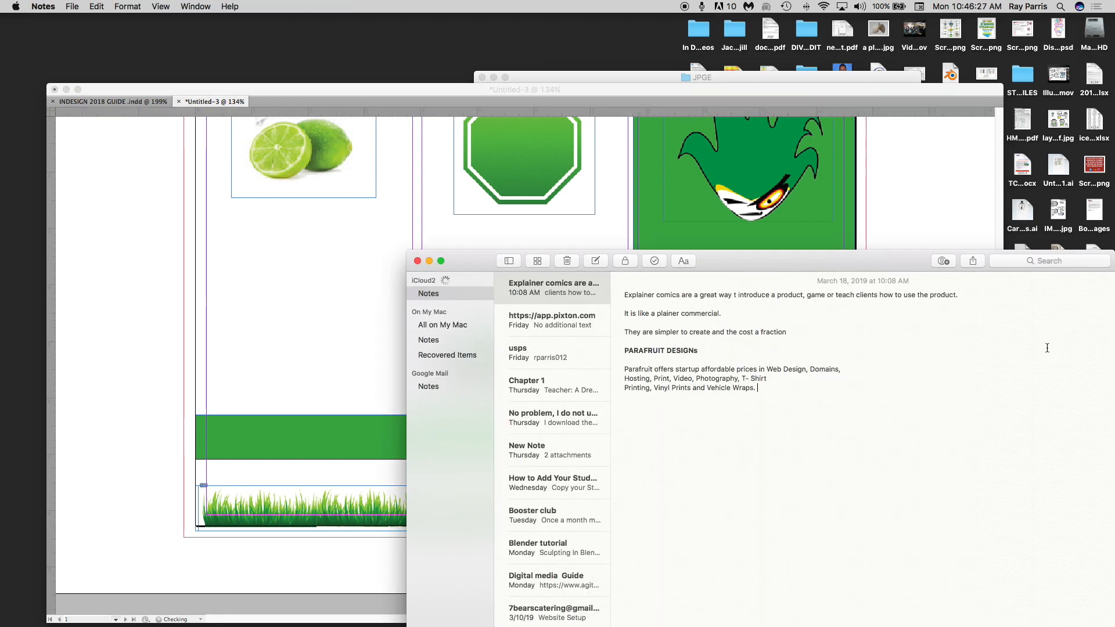
pyautogui.moveTo(760, 390); pyautogui.dragTo(620, 367)
pyautogui.press('super+c')
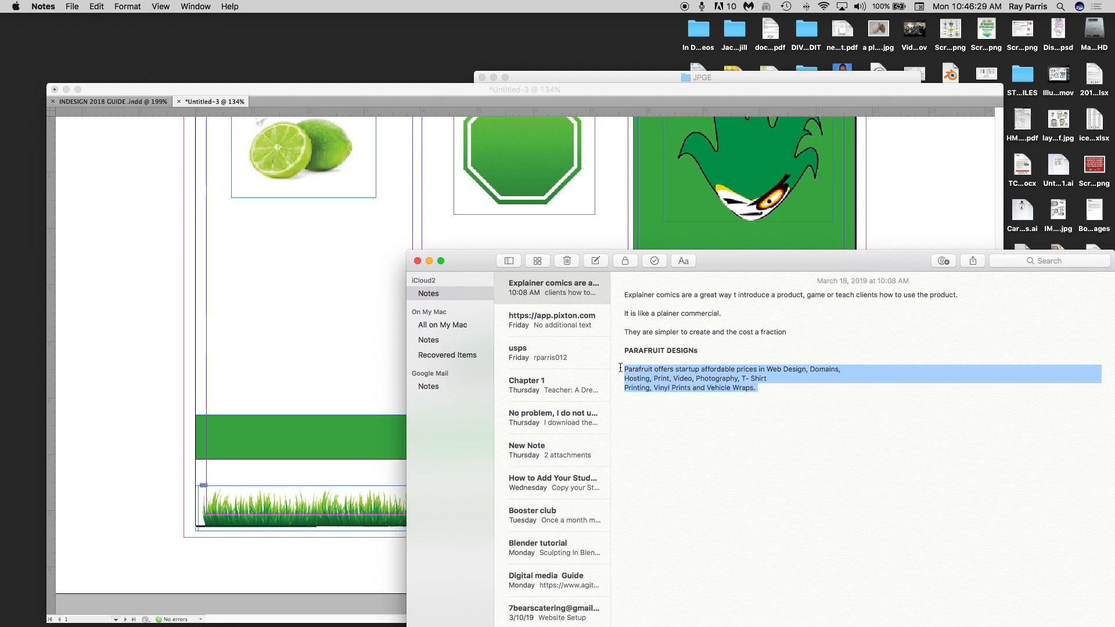
pyautogui.click(385, 193)
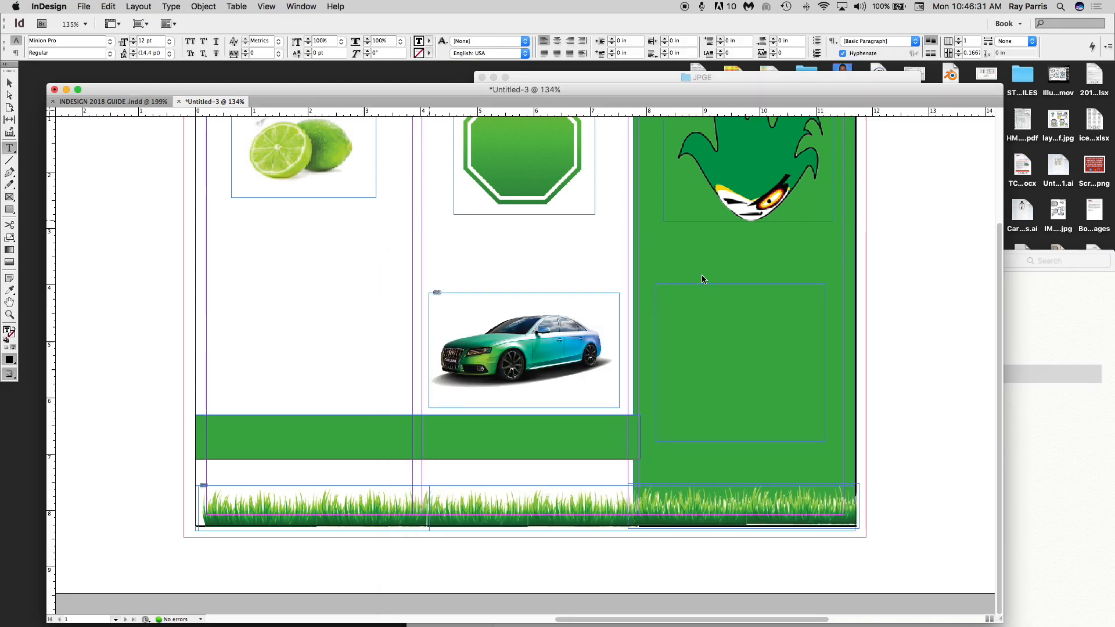
# - Paste the Parafruit paragraph into the frame and set it in Avenir Next Demi Bold Italic
pyautogui.click(690, 302)
pyautogui.press('super+v')
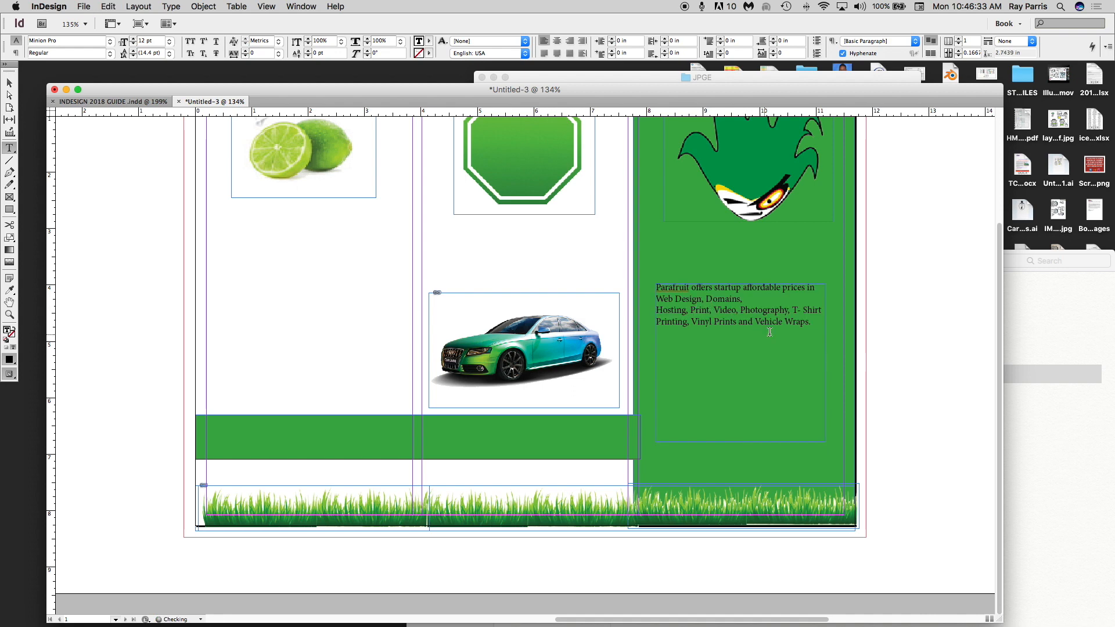
pyautogui.moveTo(812, 323); pyautogui.dragTo(671, 273)
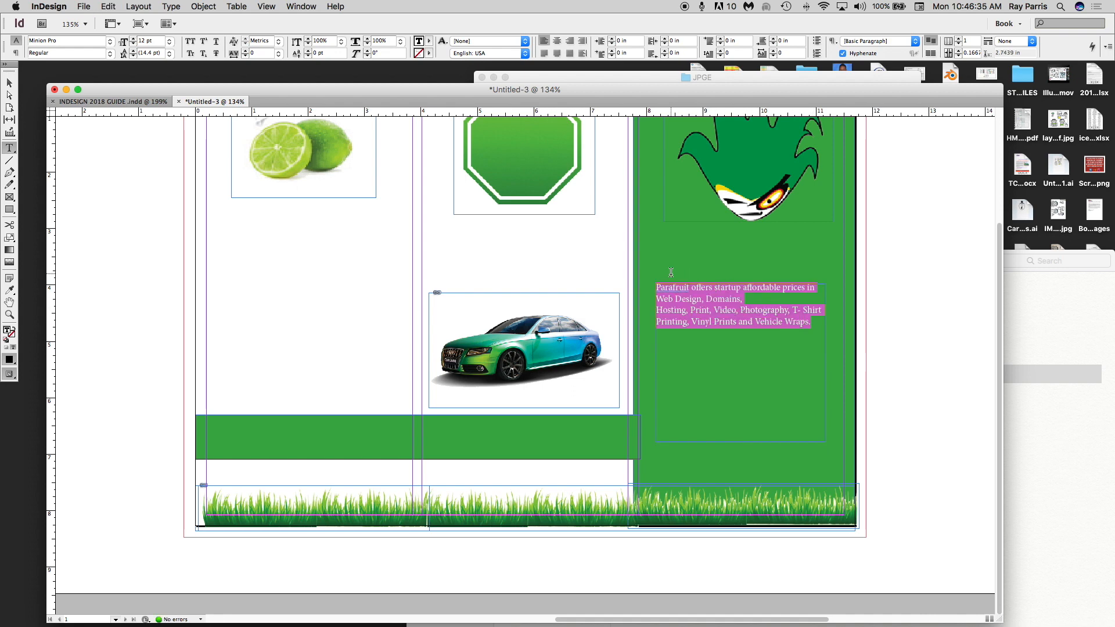
pyautogui.click(85, 39)
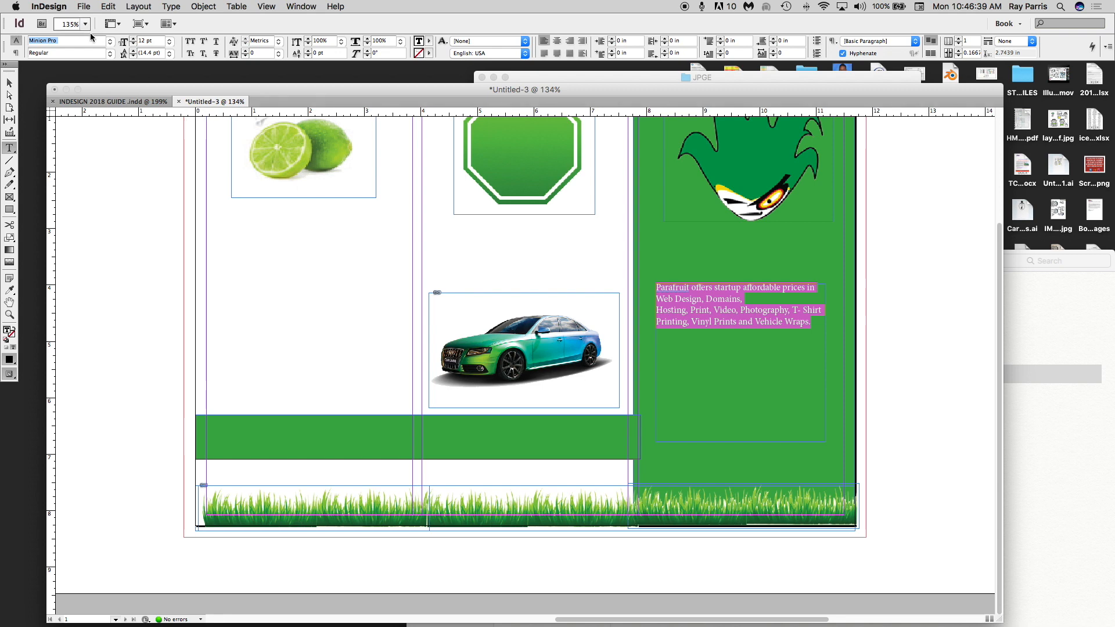
pyautogui.click(109, 40)
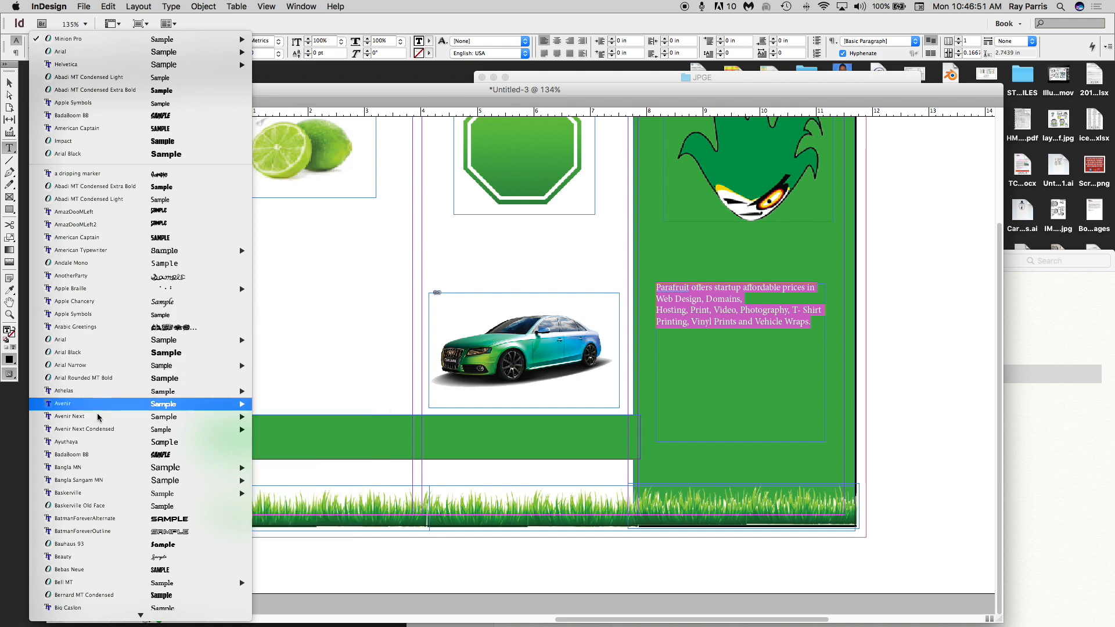
pyautogui.moveTo(98, 421)
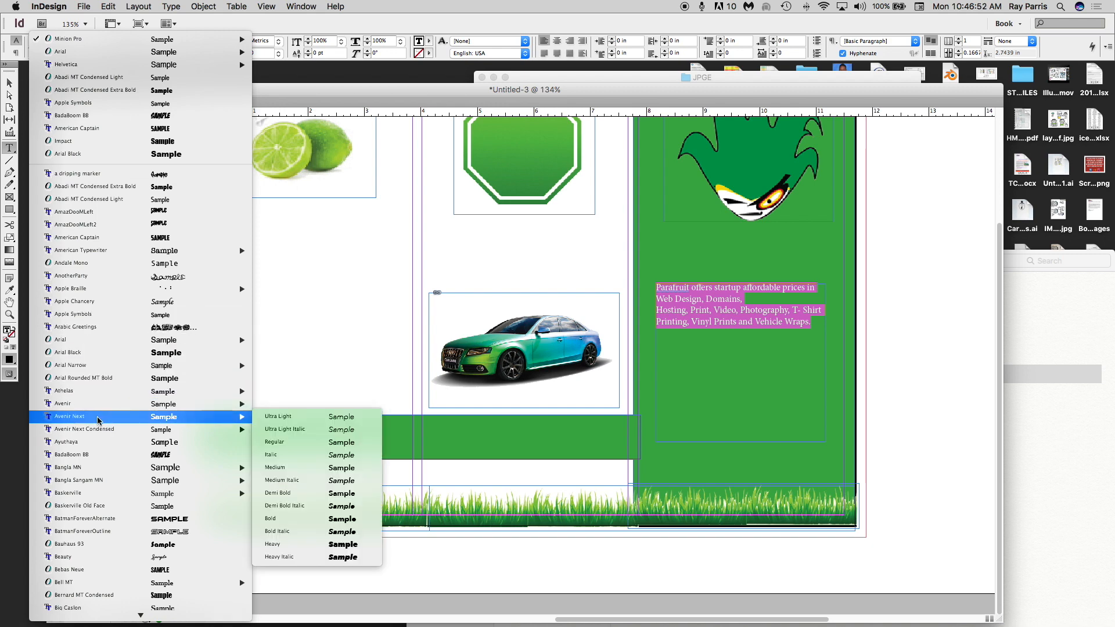
pyautogui.click(324, 506)
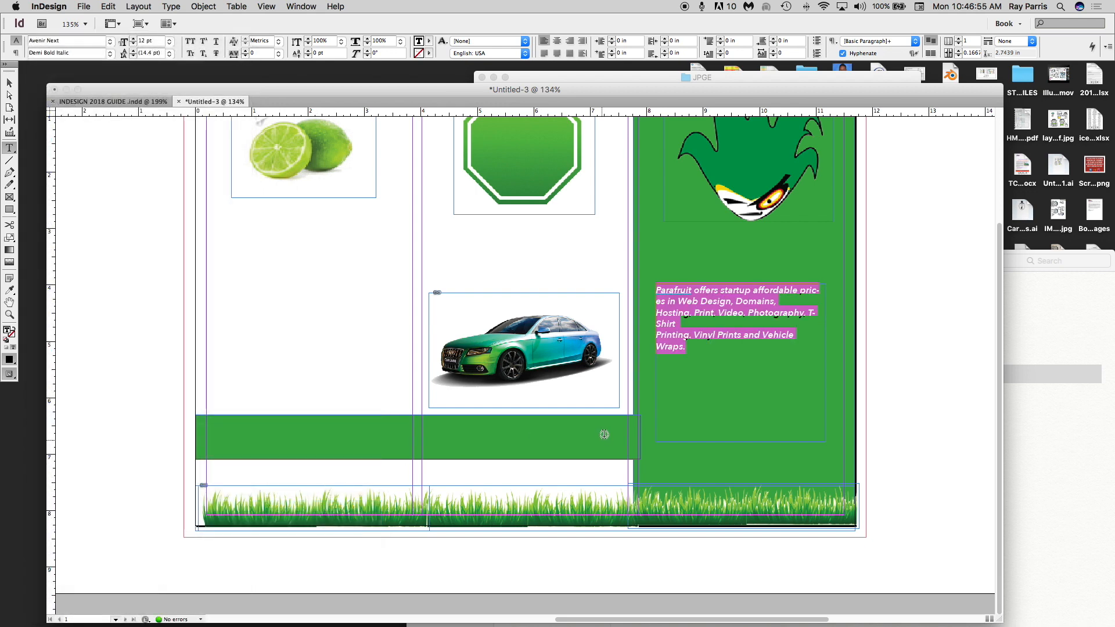
# - Increase the paragraph's text size to 19 pt and reselect the paragraph
pyautogui.click(134, 39)
pyautogui.click(133, 40)
pyautogui.click(133, 40)
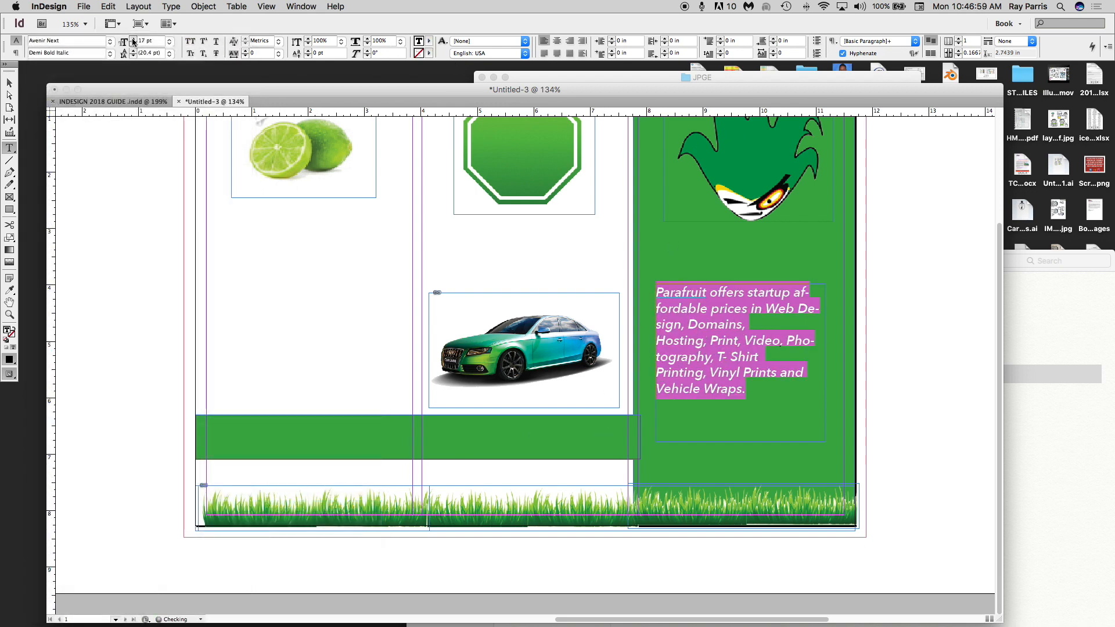
pyautogui.click(133, 40)
pyautogui.click(133, 40)
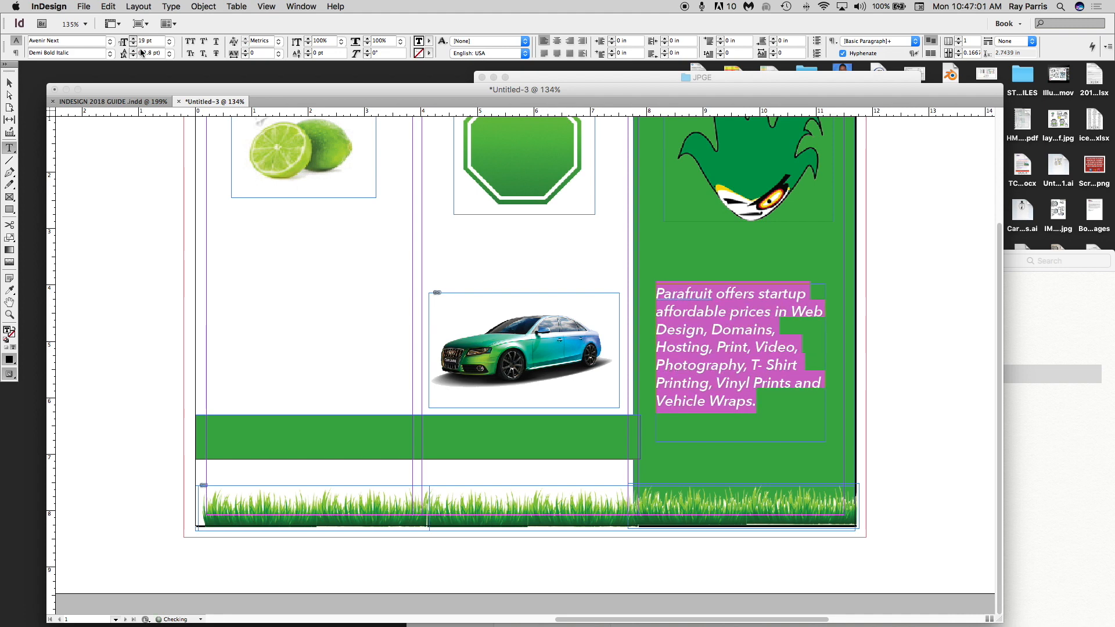
pyautogui.click(674, 287)
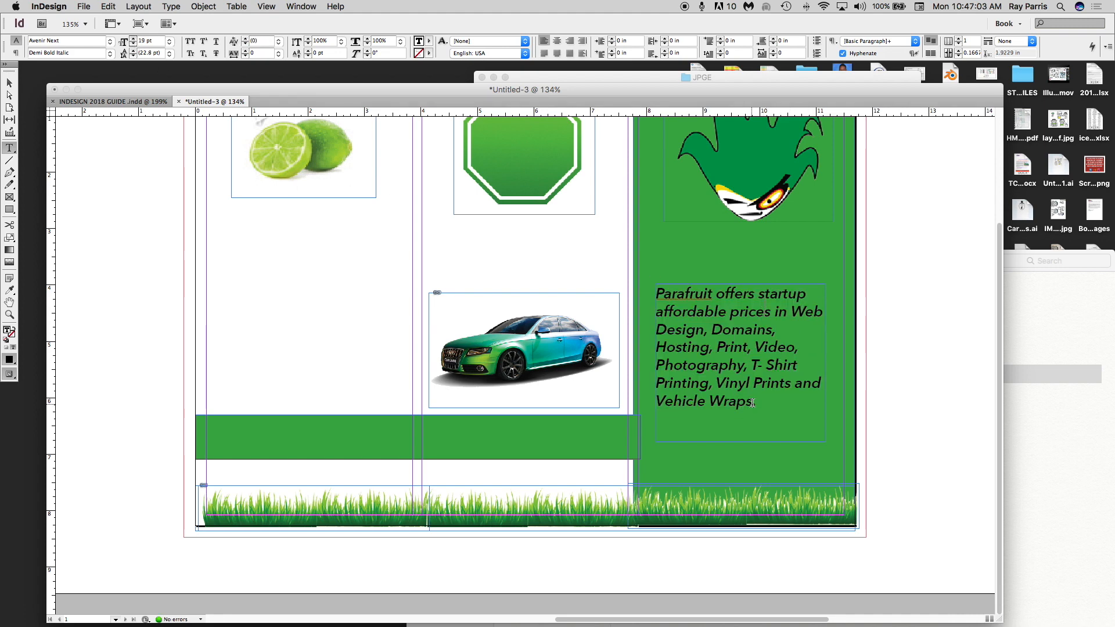
pyautogui.moveTo(765, 404); pyautogui.dragTo(653, 290)
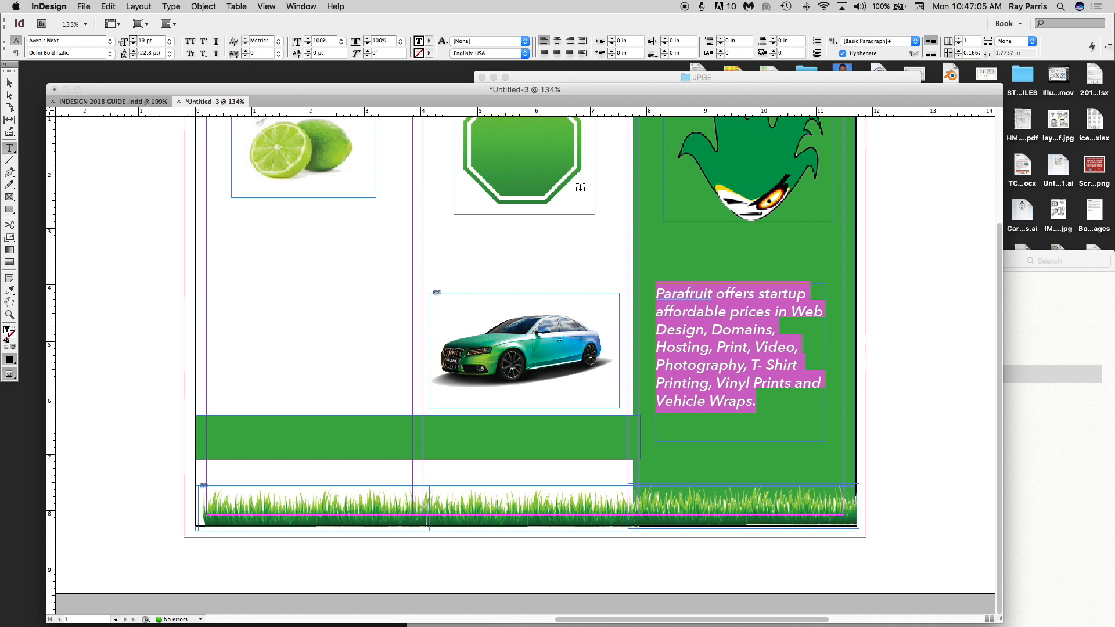
pyautogui.click(430, 42)
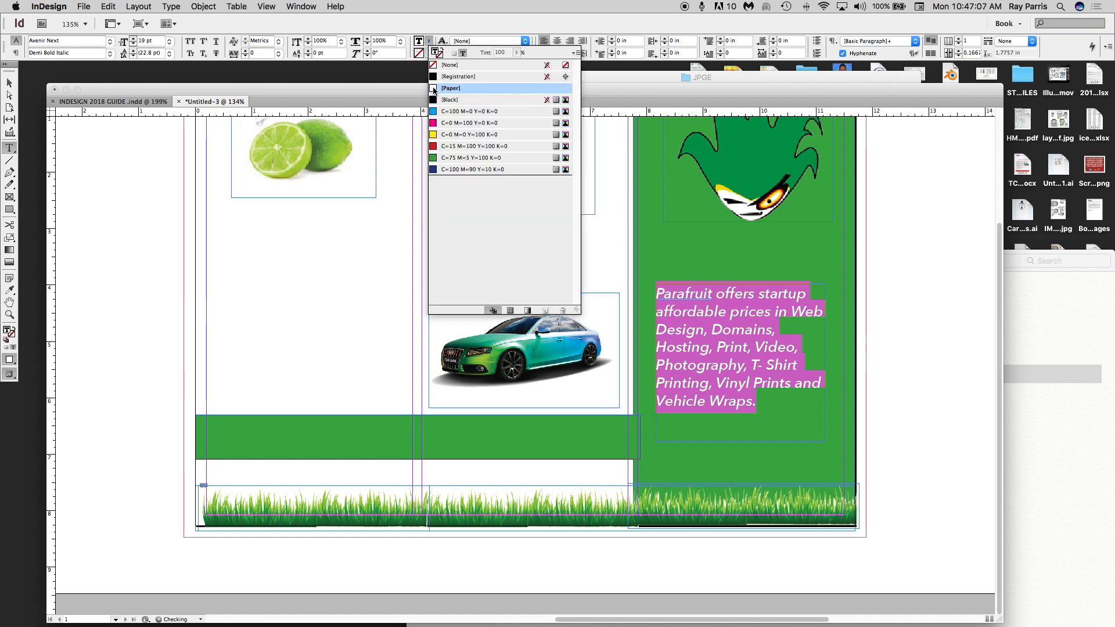
# - Make the paragraph text white and widen its frame to about 3.5 in
pyautogui.click(450, 88)
pyautogui.click(10, 83)
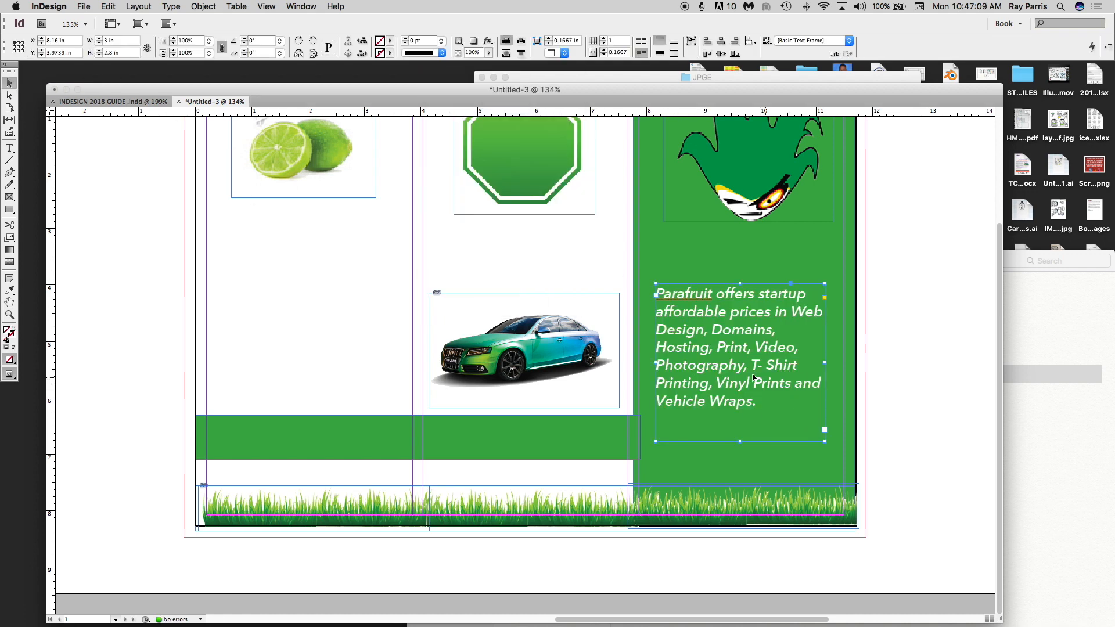
pyautogui.moveTo(656, 363); pyautogui.dragTo(640, 363)
pyautogui.moveTo(826, 363); pyautogui.dragTo(840, 362)
# - Try justified and centred alignment on the paragraph, leaving it left-aligned
pyautogui.doubleClick(723, 410)
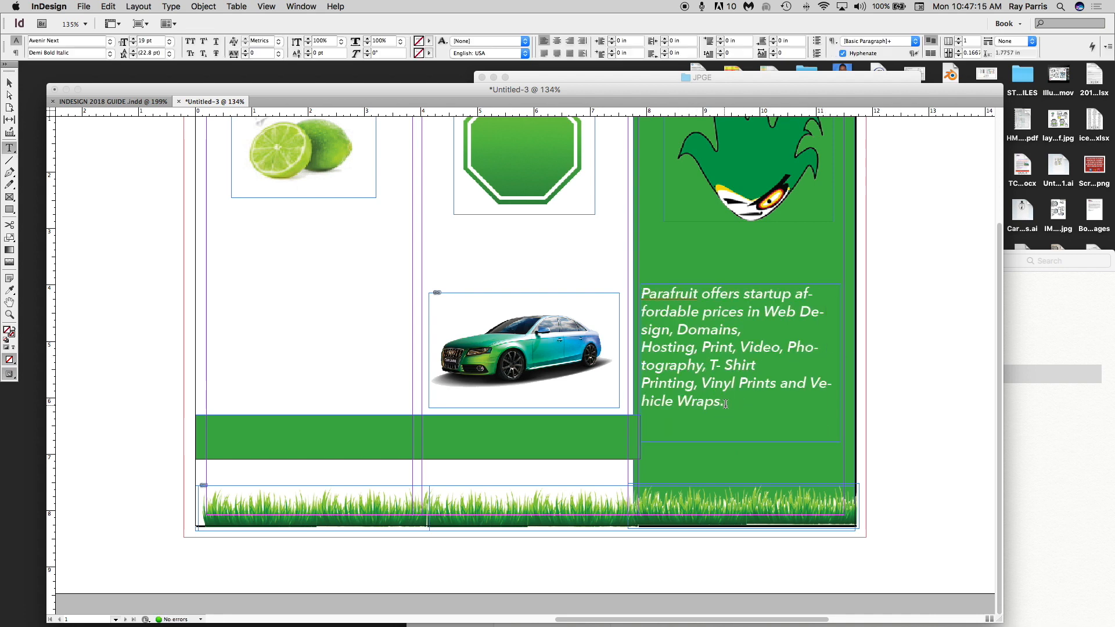
pyautogui.moveTo(723, 406); pyautogui.dragTo(604, 259)
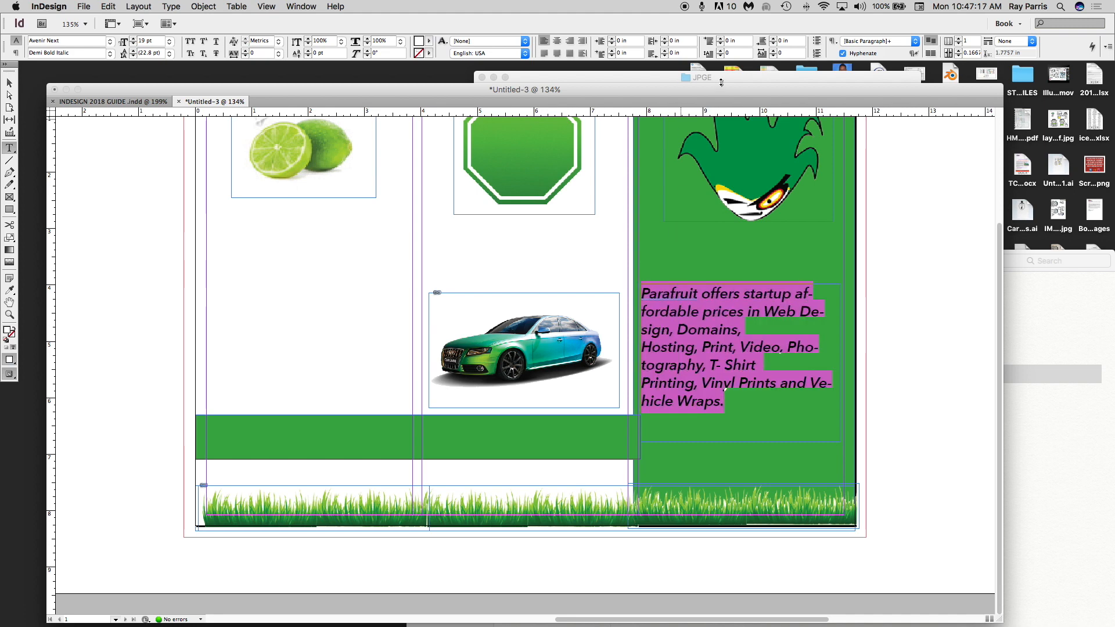
pyautogui.click(546, 53)
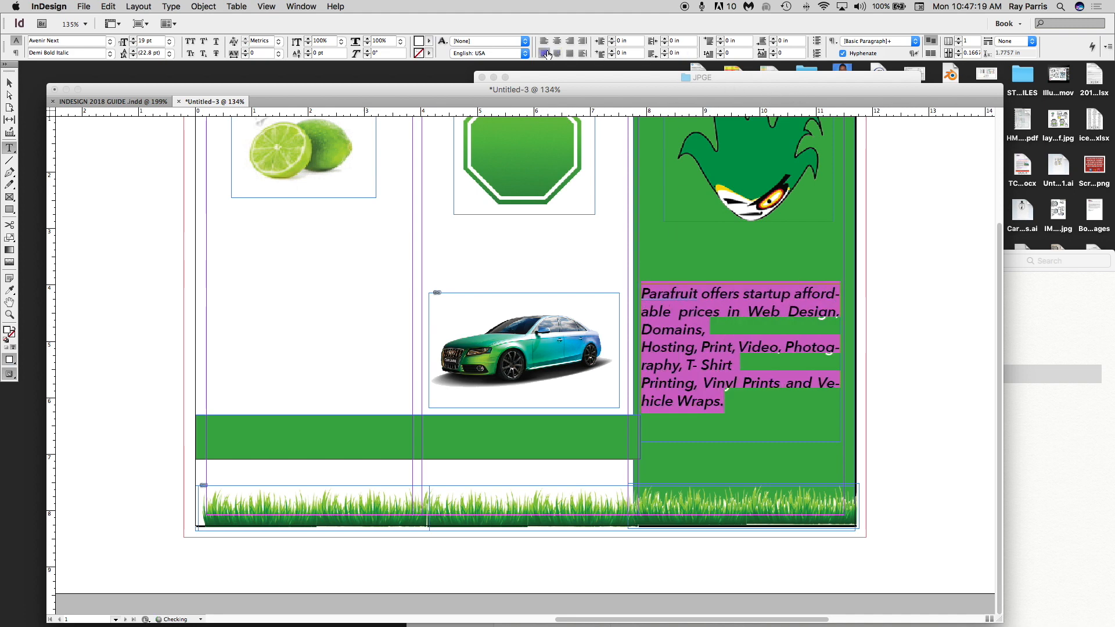
pyautogui.click(557, 41)
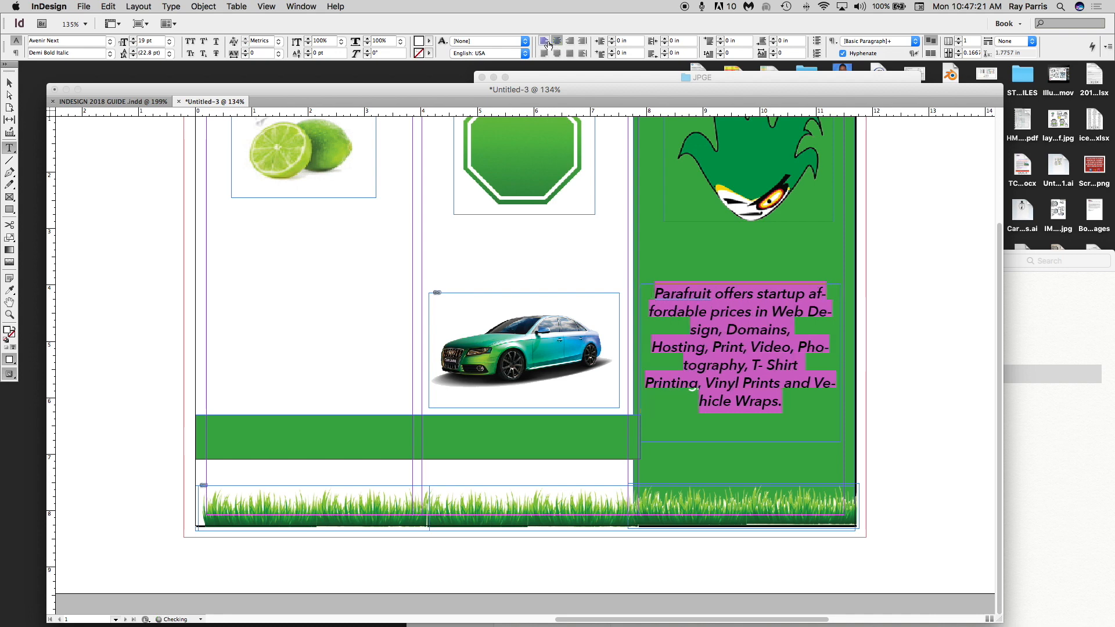
pyautogui.click(543, 41)
pyautogui.click(544, 54)
pyautogui.click(544, 41)
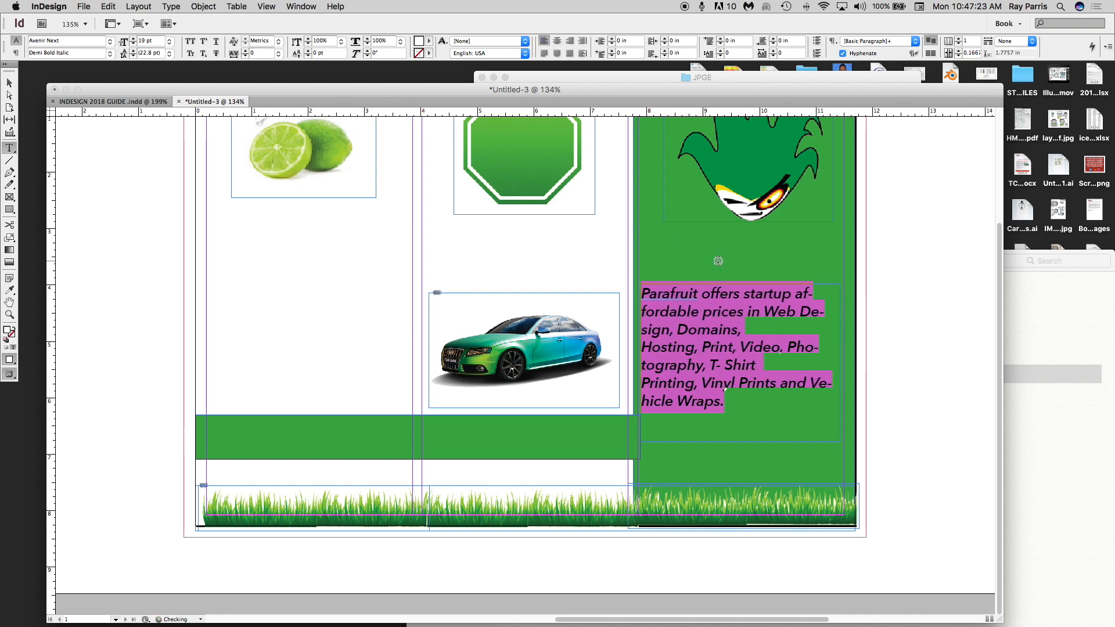
pyautogui.click(730, 255)
pyautogui.scroll(3, 679, 286)
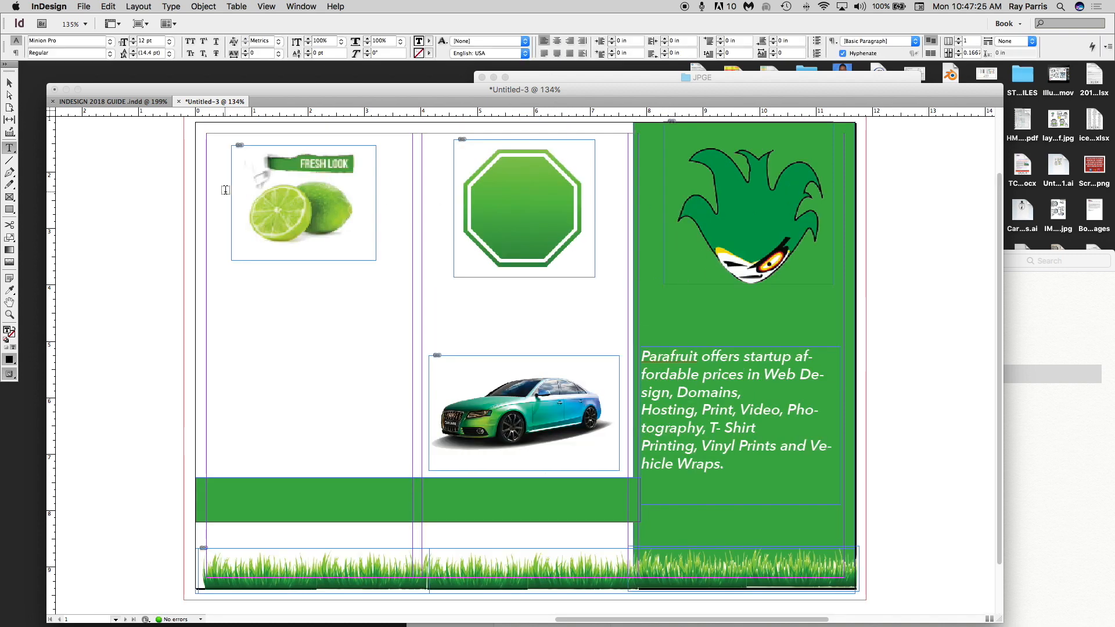
# - Draw an empty text frame and move it into the green panel below the logo
pyautogui.click(9, 148)
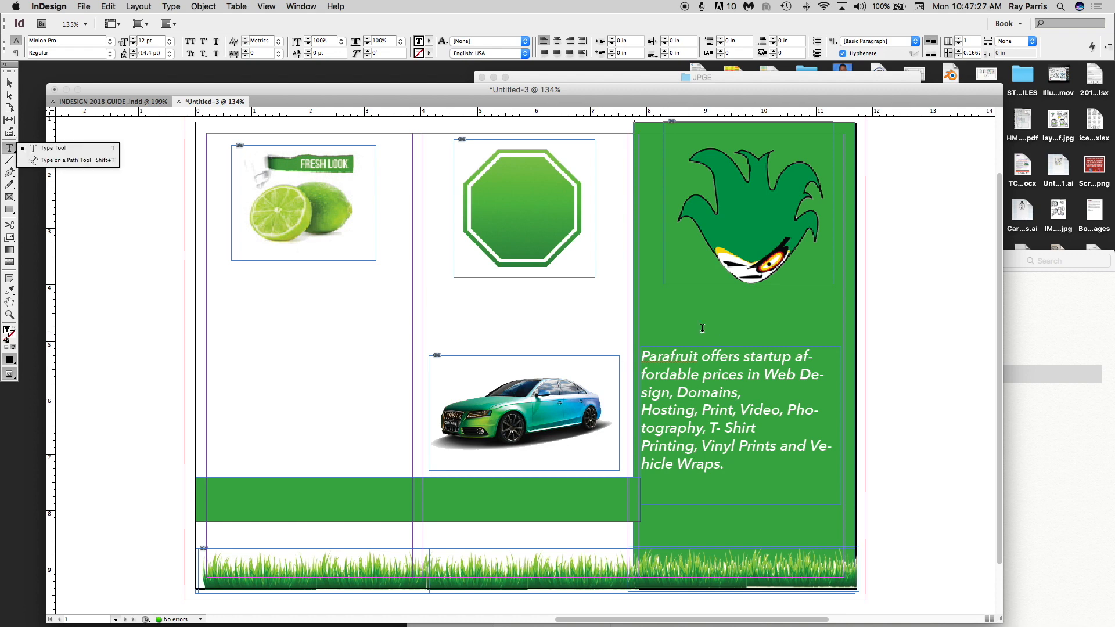
pyautogui.click(682, 318)
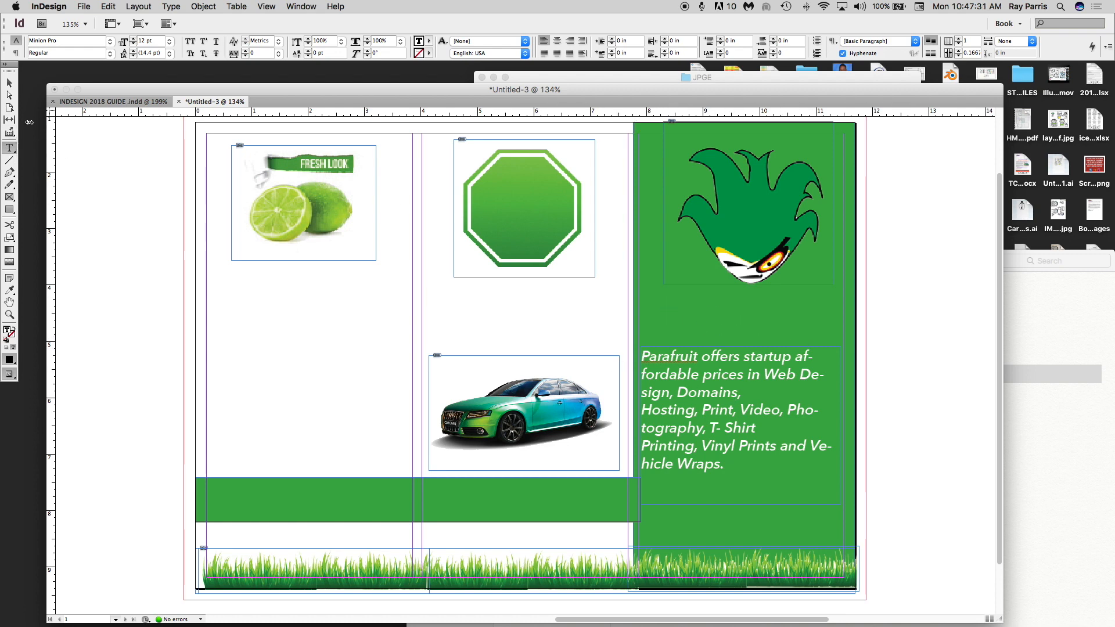
pyautogui.click(10, 83)
pyautogui.click(10, 148)
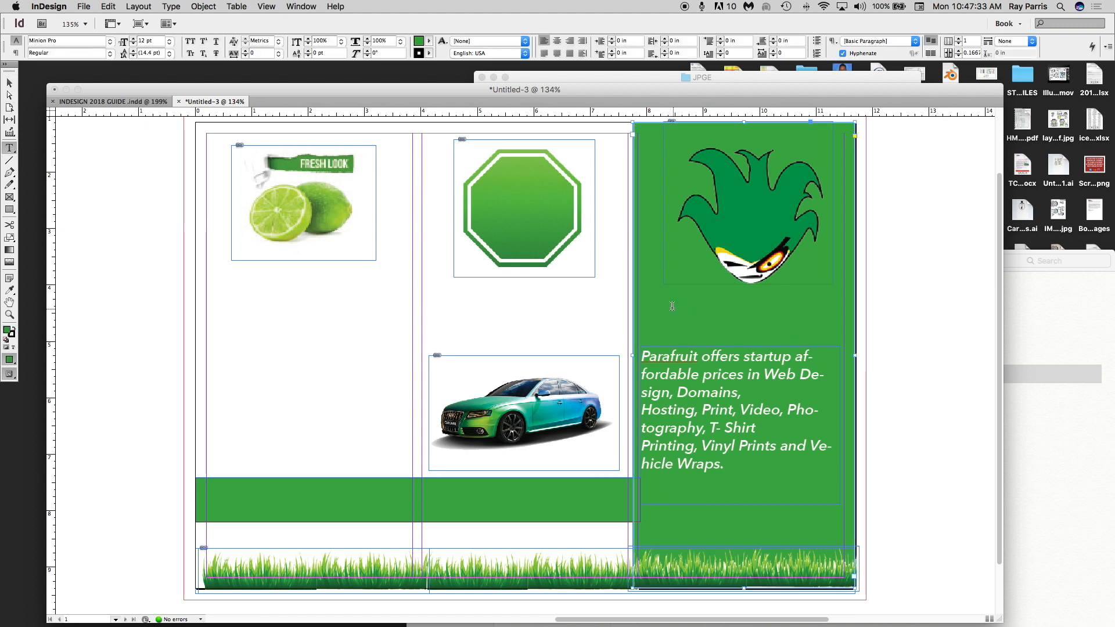
pyautogui.click(757, 337)
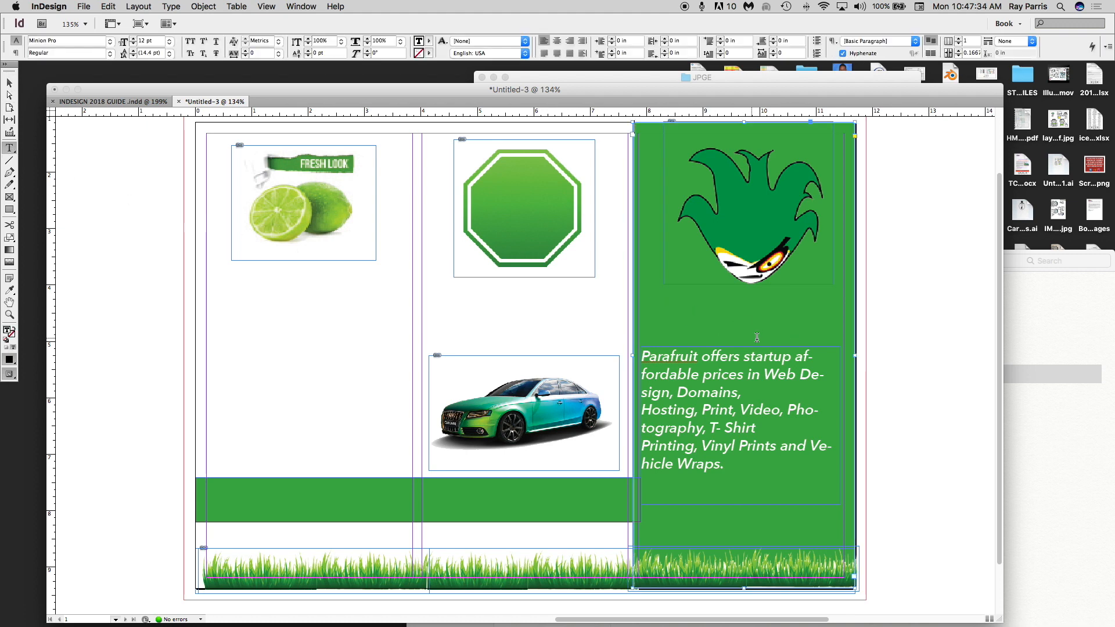
pyautogui.click(819, 335)
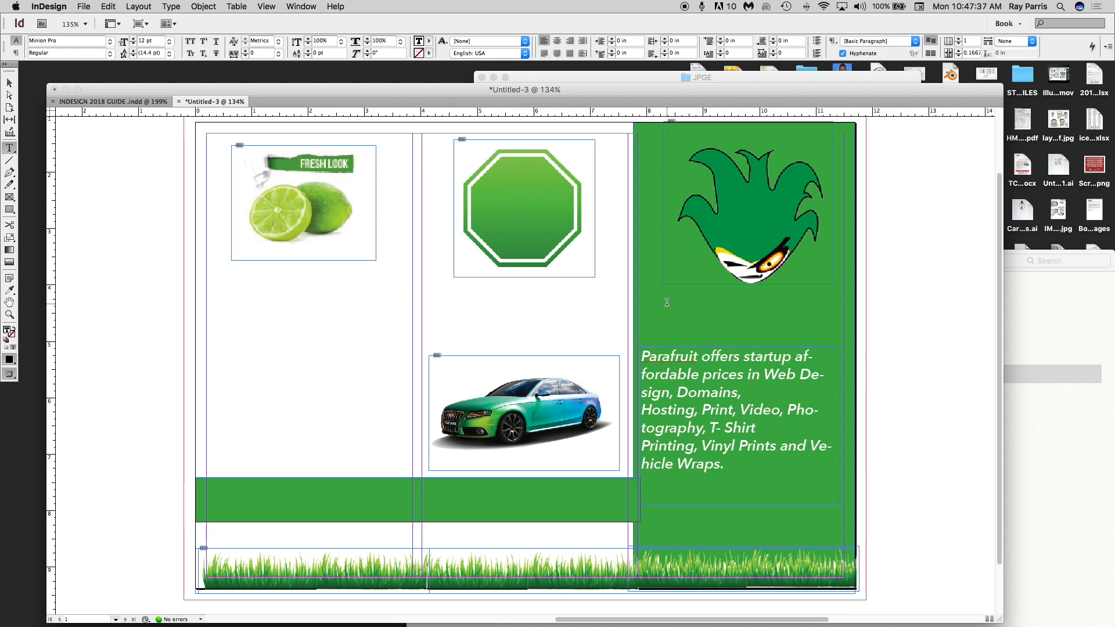
pyautogui.write('bc')
pyautogui.press('BackSpace')
pyautogui.press('BackSpace')
pyautogui.moveTo(238, 305); pyautogui.dragTo(391, 367)
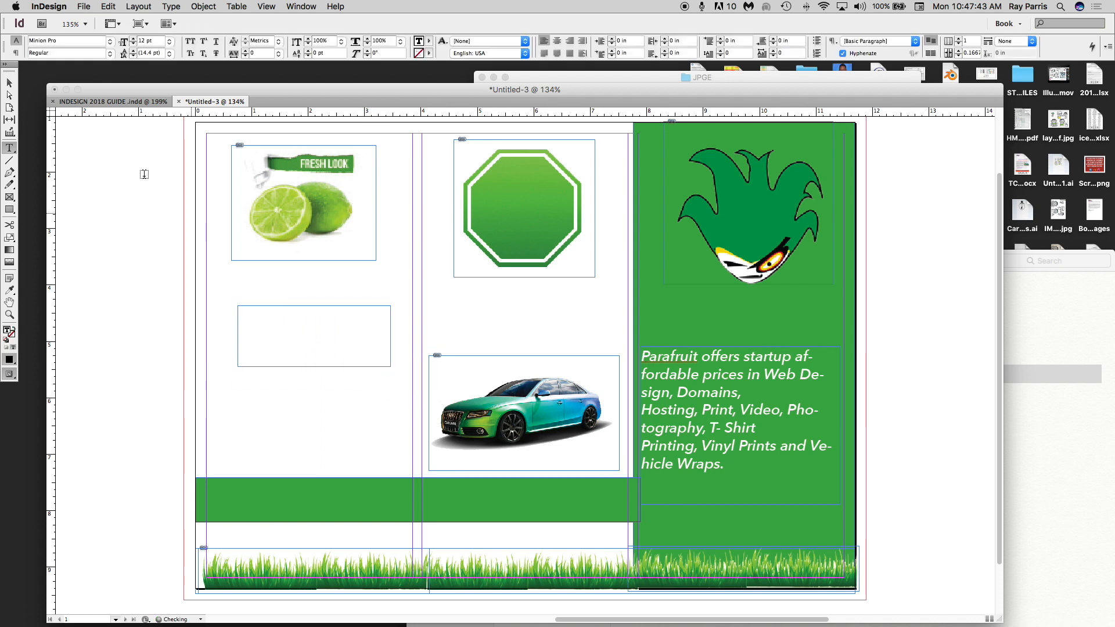
pyautogui.click(10, 83)
pyautogui.moveTo(328, 321); pyautogui.dragTo(755, 304)
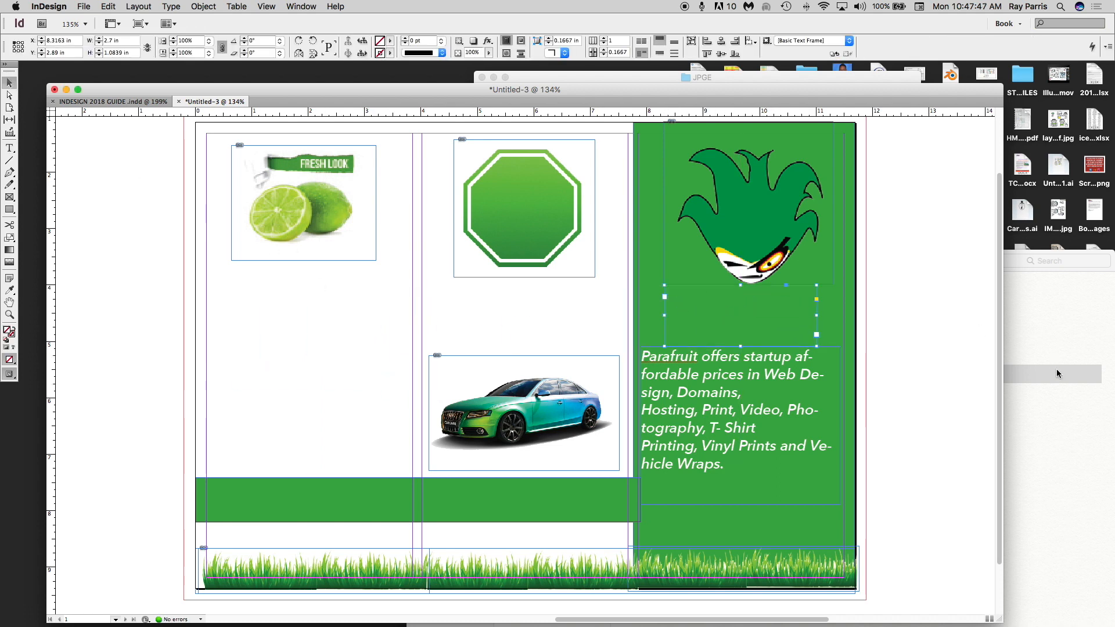
# - Copy the PARAFRUIT DESIGNs heading line from the notes
pyautogui.click(1057, 368)
pyautogui.click(674, 346)
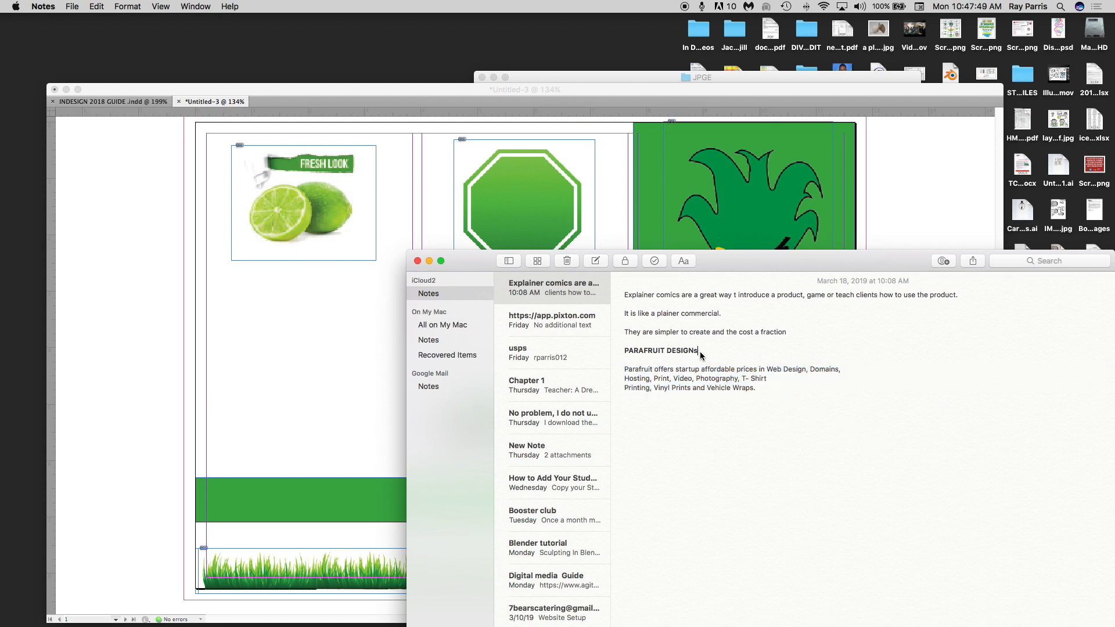
pyautogui.moveTo(701, 356); pyautogui.dragTo(632, 353)
pyautogui.press('super+c')
pyautogui.press('super+Tab')
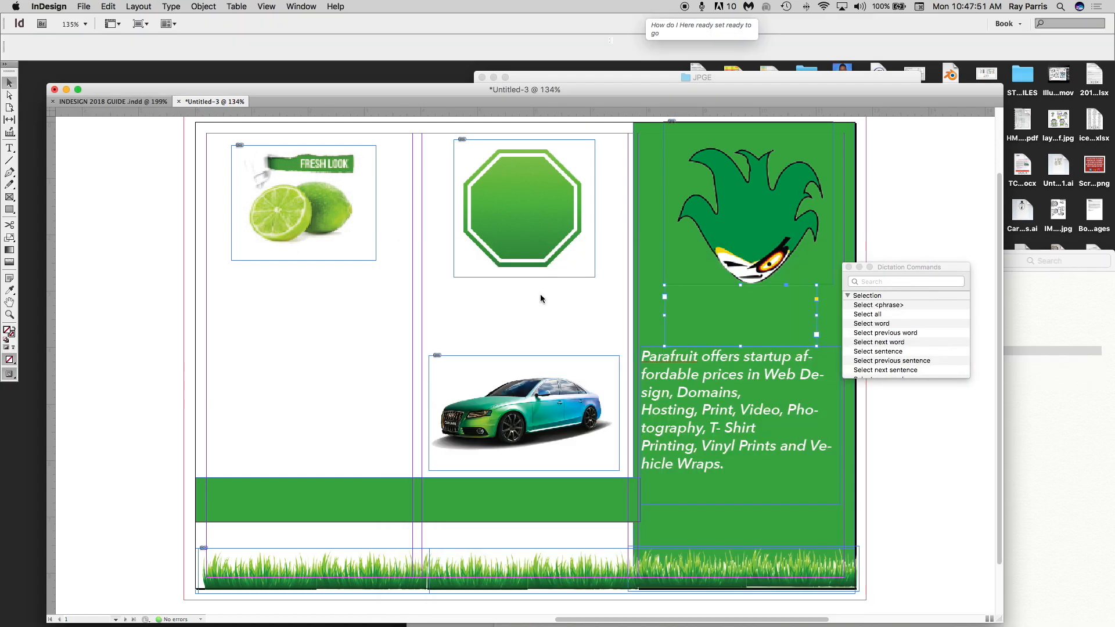
# - Paste PARAFRUIT DESIGNs into the empty frame and enlarge it to 28 pt
pyautogui.doubleClick(699, 298)
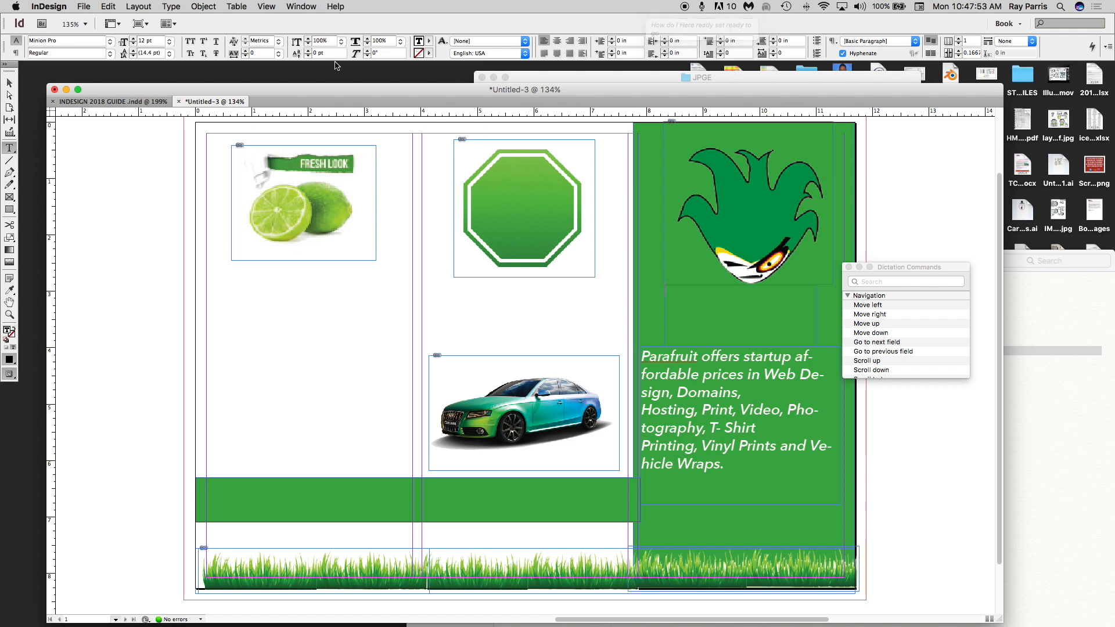
pyautogui.press('super+v')
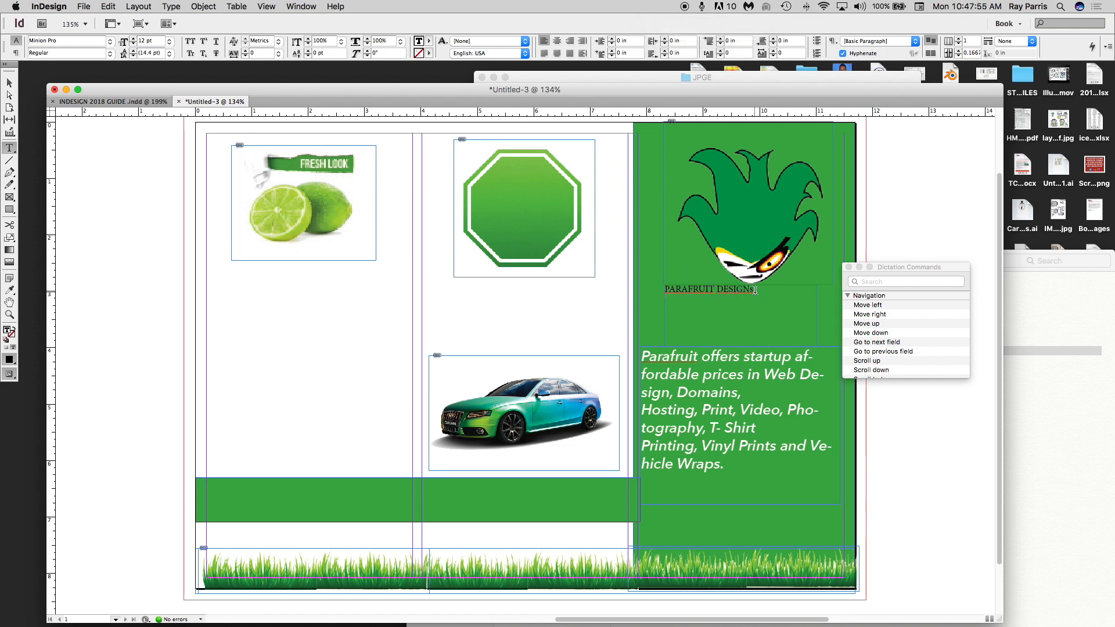
pyautogui.moveTo(749, 289); pyautogui.dragTo(595, 256)
pyautogui.click(109, 7)
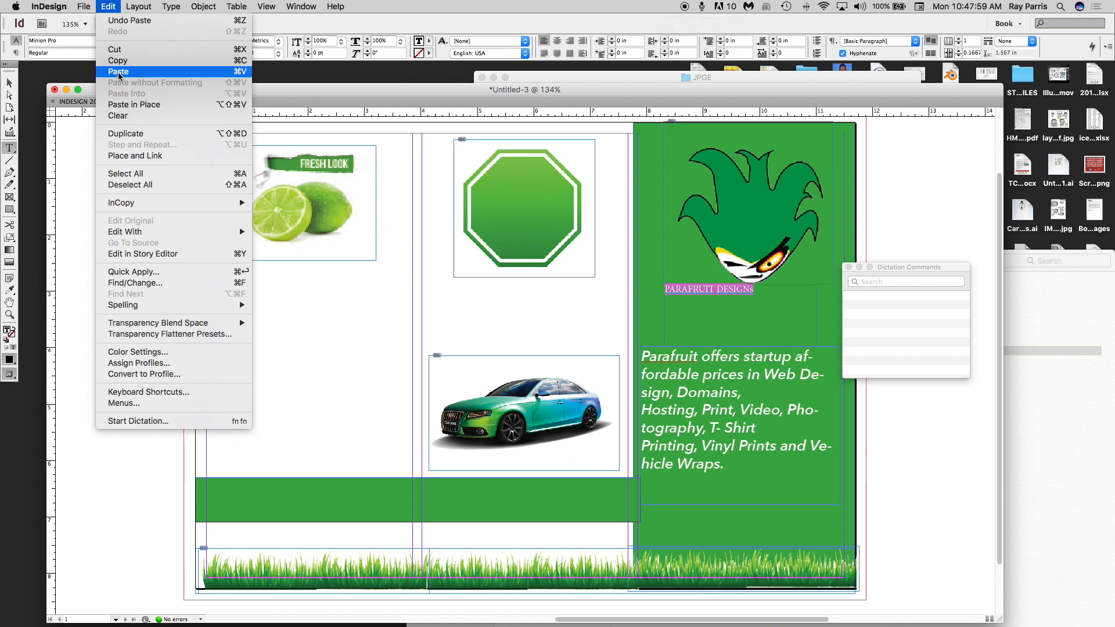
pyautogui.click(391, 27)
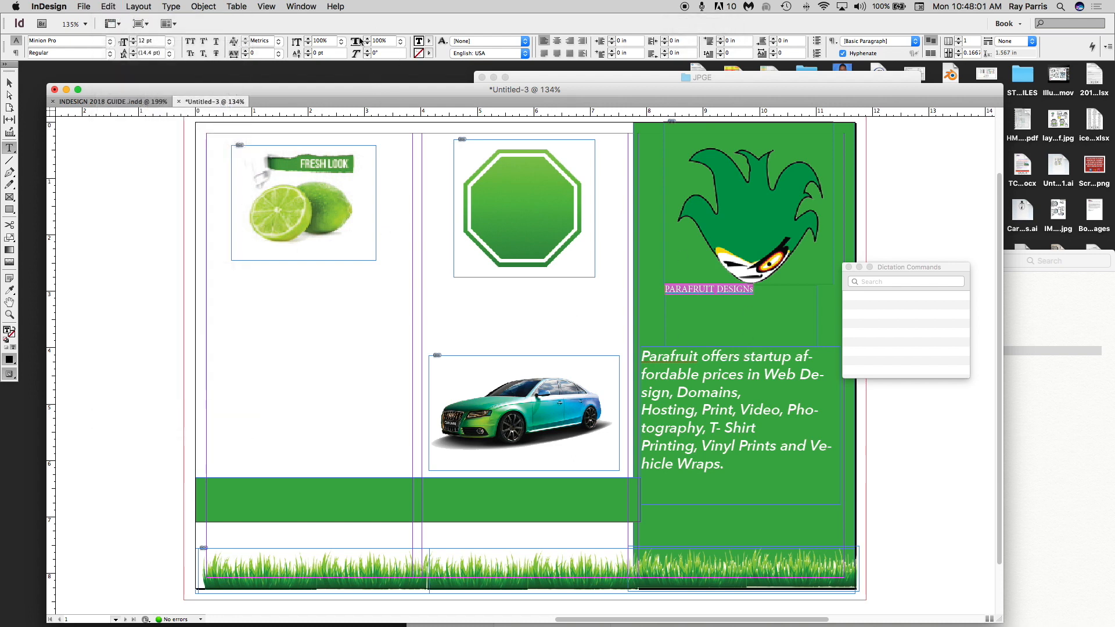
pyautogui.click(132, 38)
pyautogui.click(133, 38)
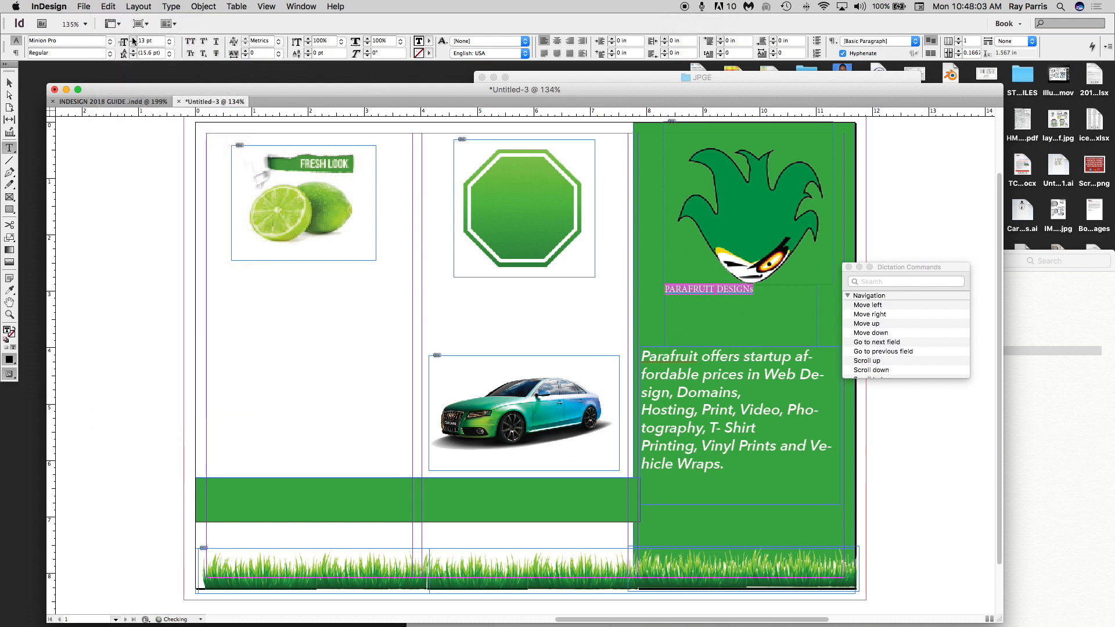
pyautogui.click(132, 39)
pyautogui.click(133, 39)
pyautogui.click(132, 38)
pyautogui.click(132, 38)
pyautogui.click(132, 39)
pyautogui.click(133, 38)
pyautogui.click(132, 39)
pyautogui.click(132, 38)
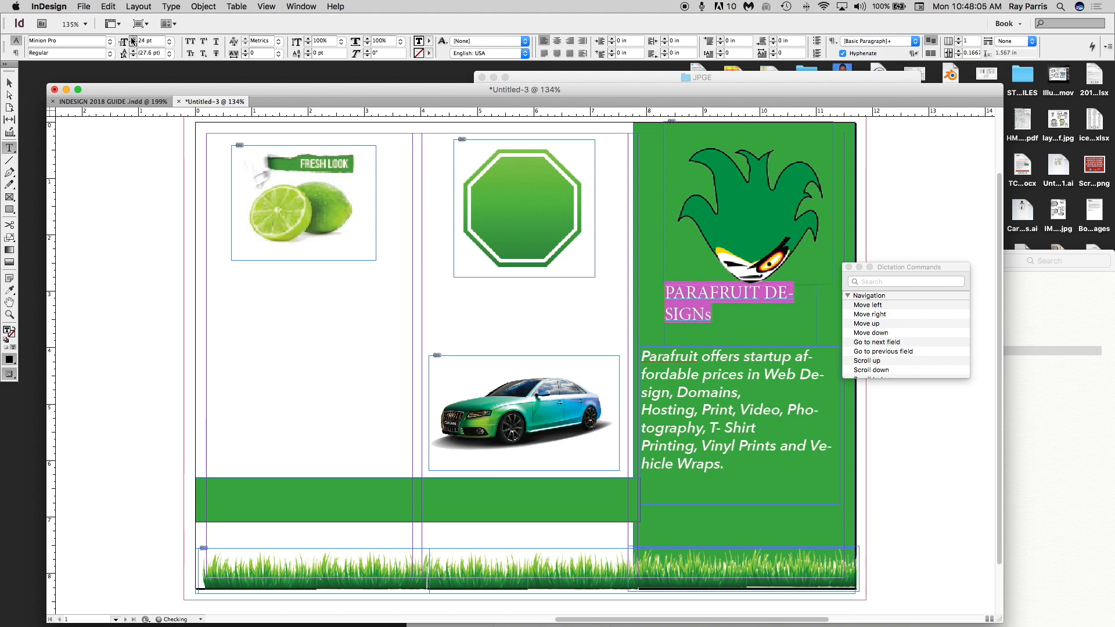
pyautogui.click(132, 38)
pyautogui.click(133, 39)
pyautogui.click(133, 38)
pyautogui.click(132, 39)
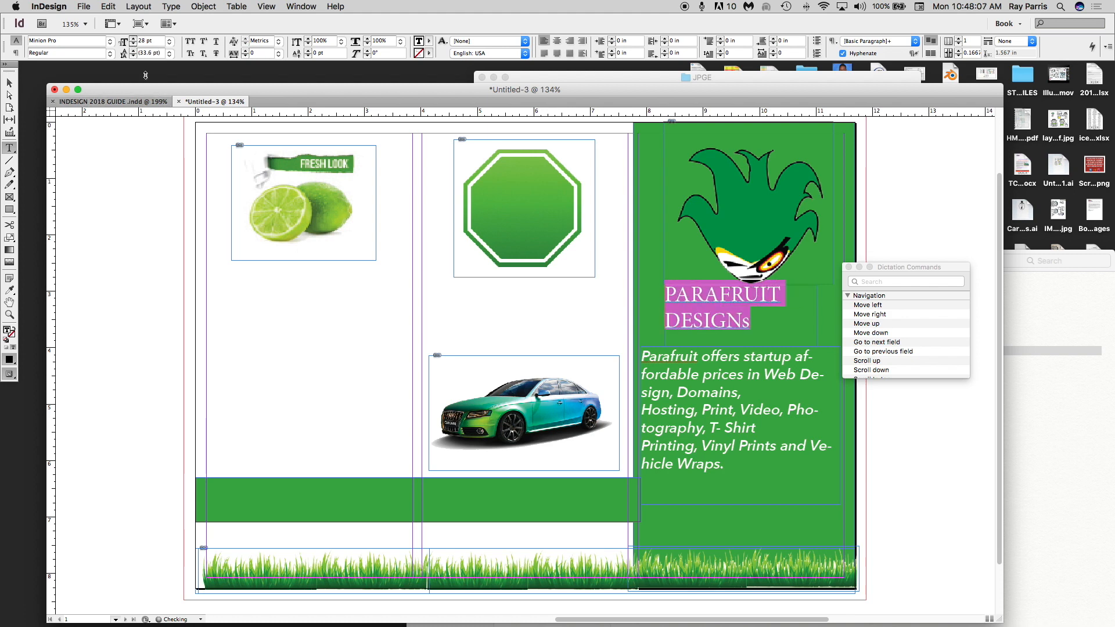
# - Colour the heading white ([Paper]) and set it in Avenir Next Heavy
pyautogui.click(429, 41)
pyautogui.click(436, 90)
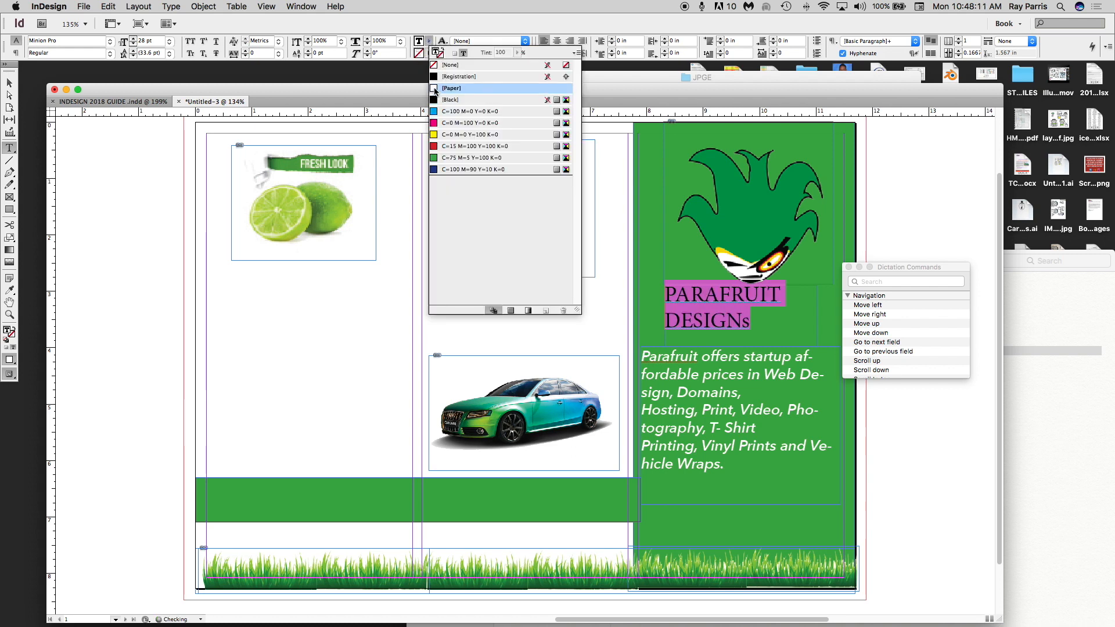
pyautogui.click(110, 42)
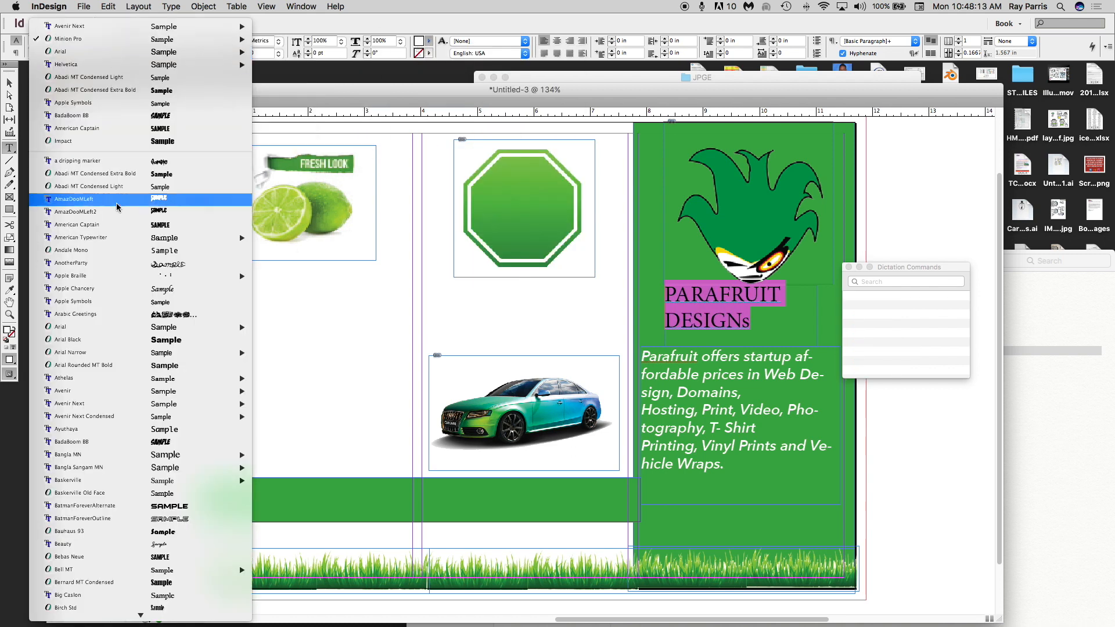
pyautogui.moveTo(221, 26)
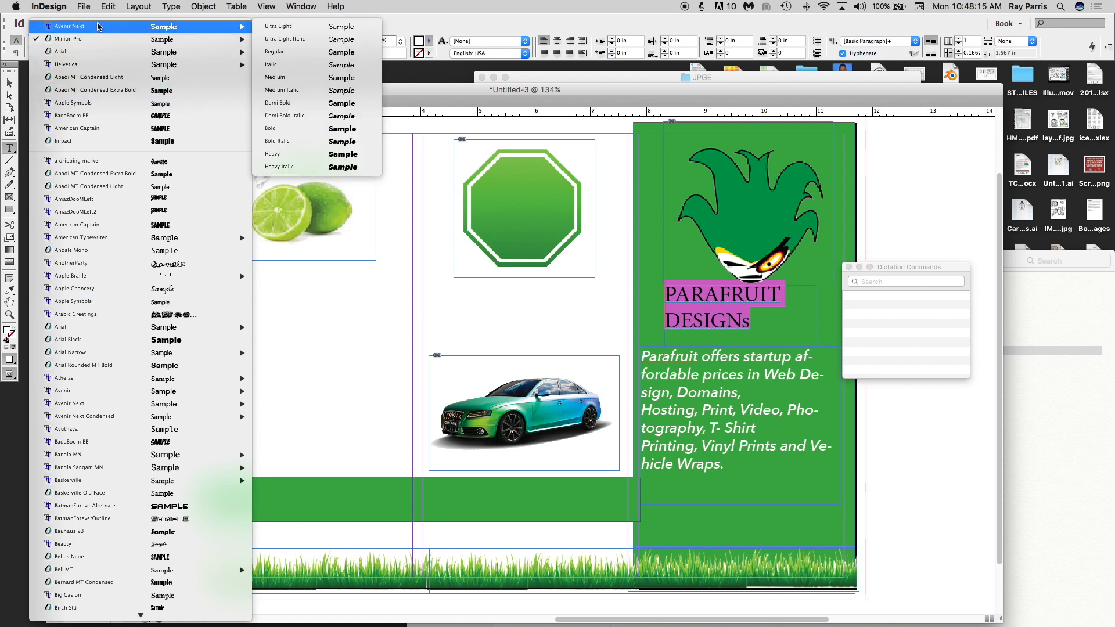
pyautogui.click(335, 157)
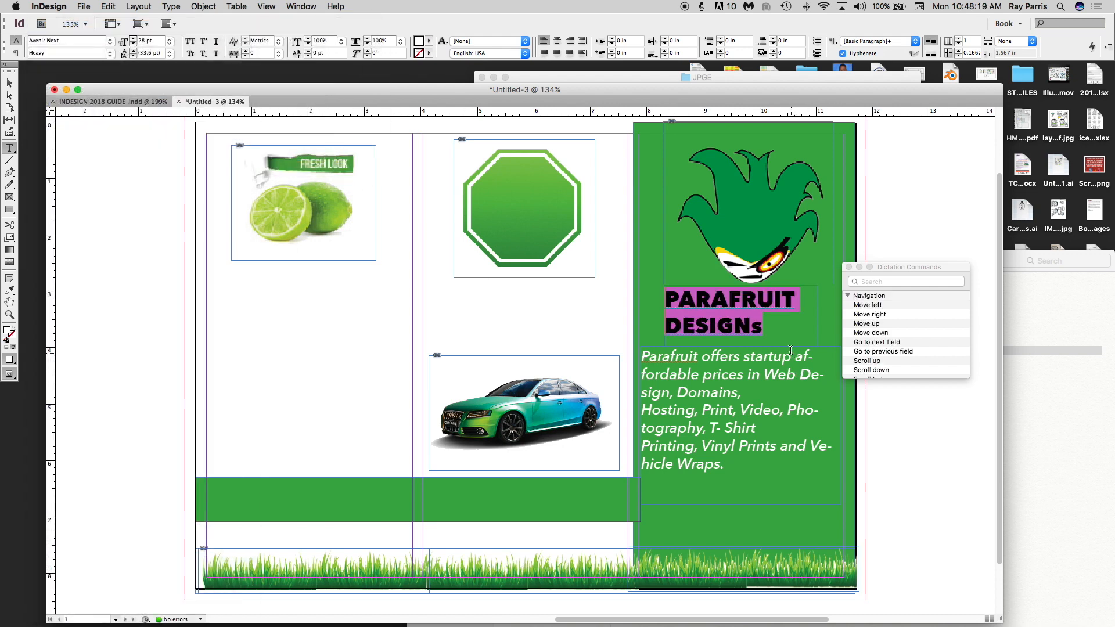
pyautogui.click(768, 328)
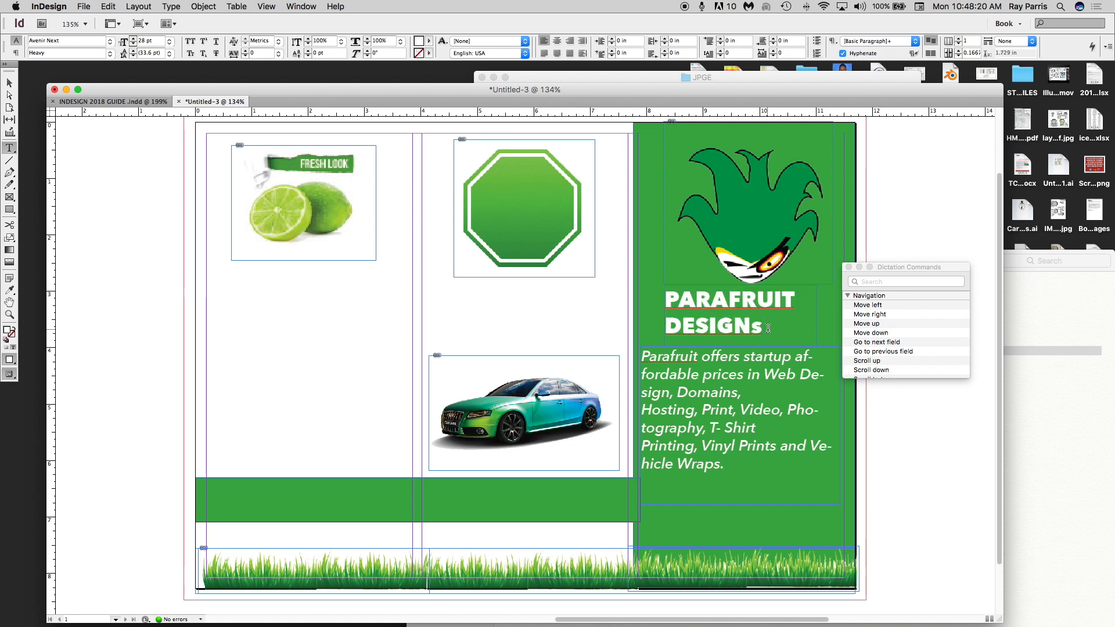
pyautogui.click(848, 267)
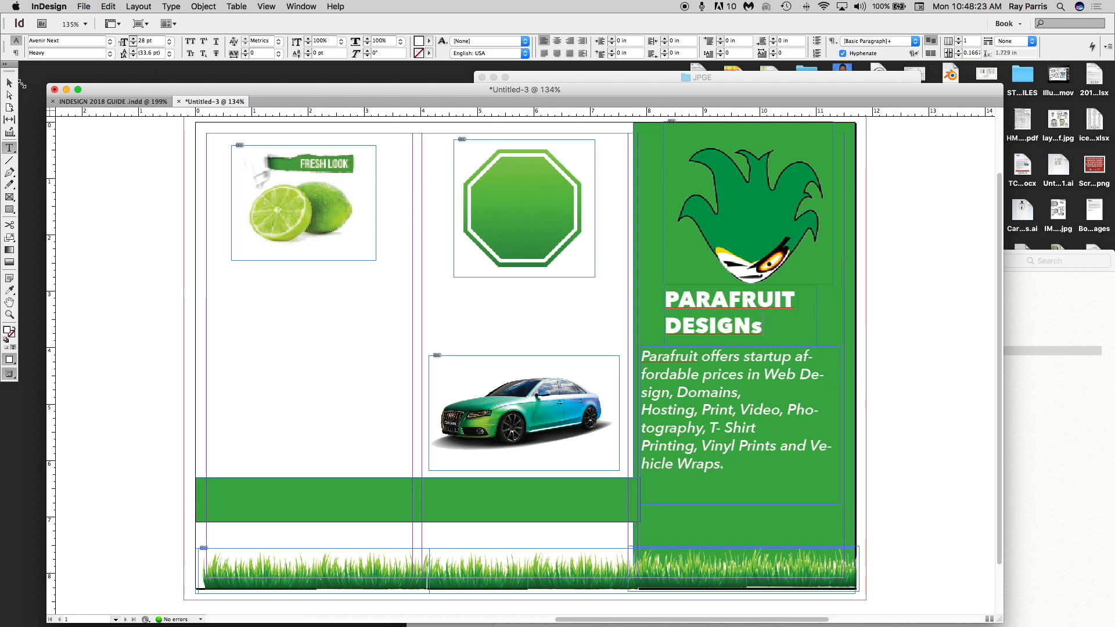
# - Widen the heading frame and centre PARAFRUIT DESIGNs on two lines
pyautogui.click(9, 83)
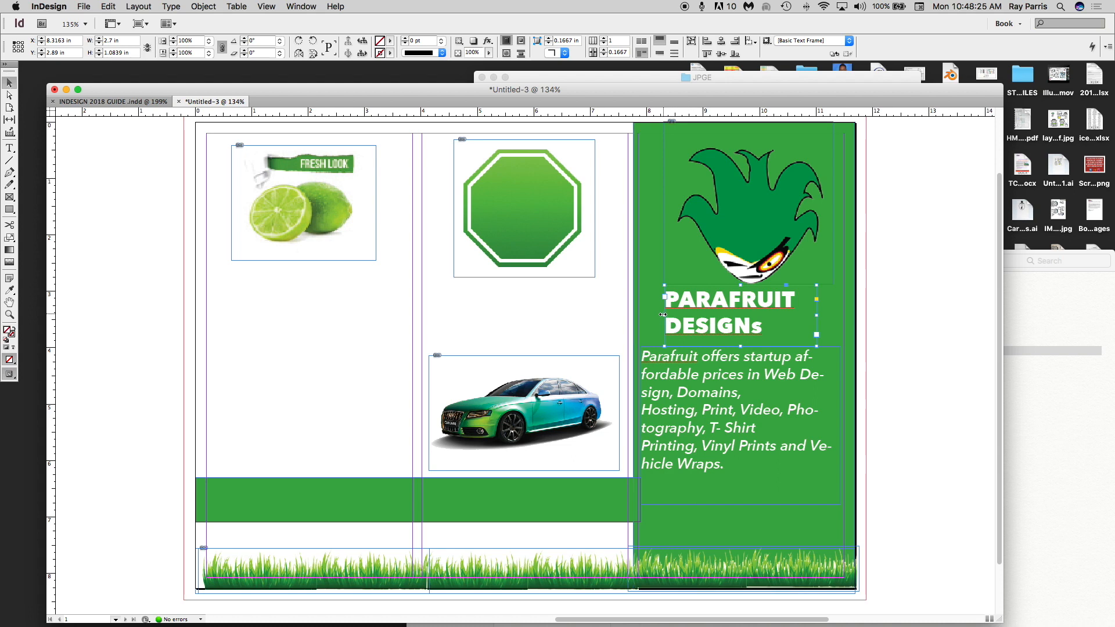
pyautogui.moveTo(663, 314); pyautogui.dragTo(647, 314)
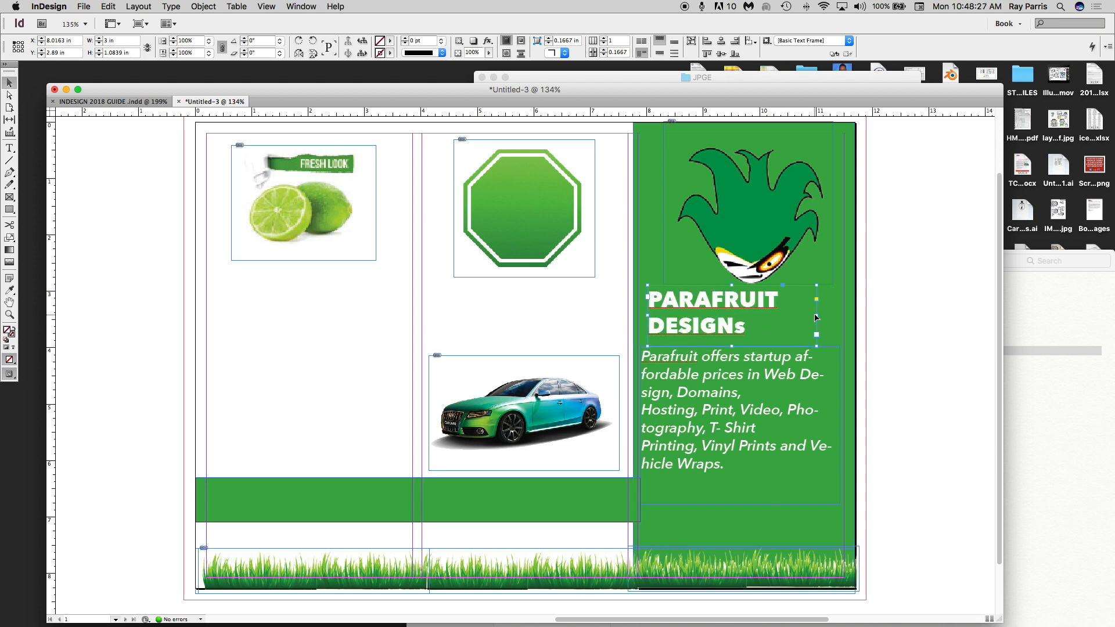
pyautogui.moveTo(818, 316); pyautogui.dragTo(847, 316)
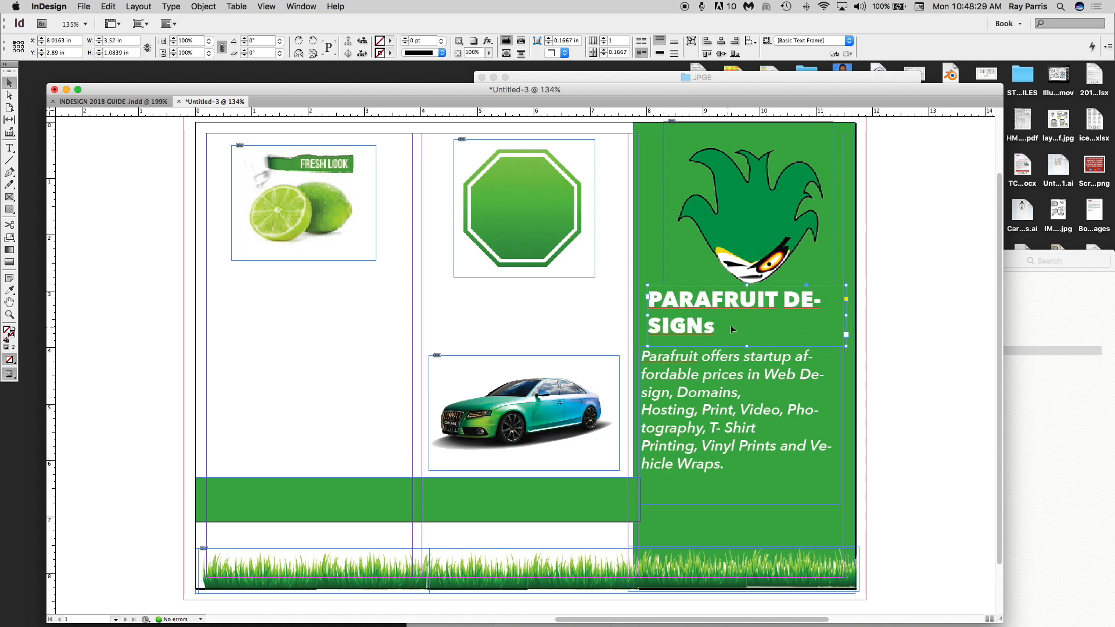
pyautogui.doubleClick(785, 305)
pyautogui.press('Return')
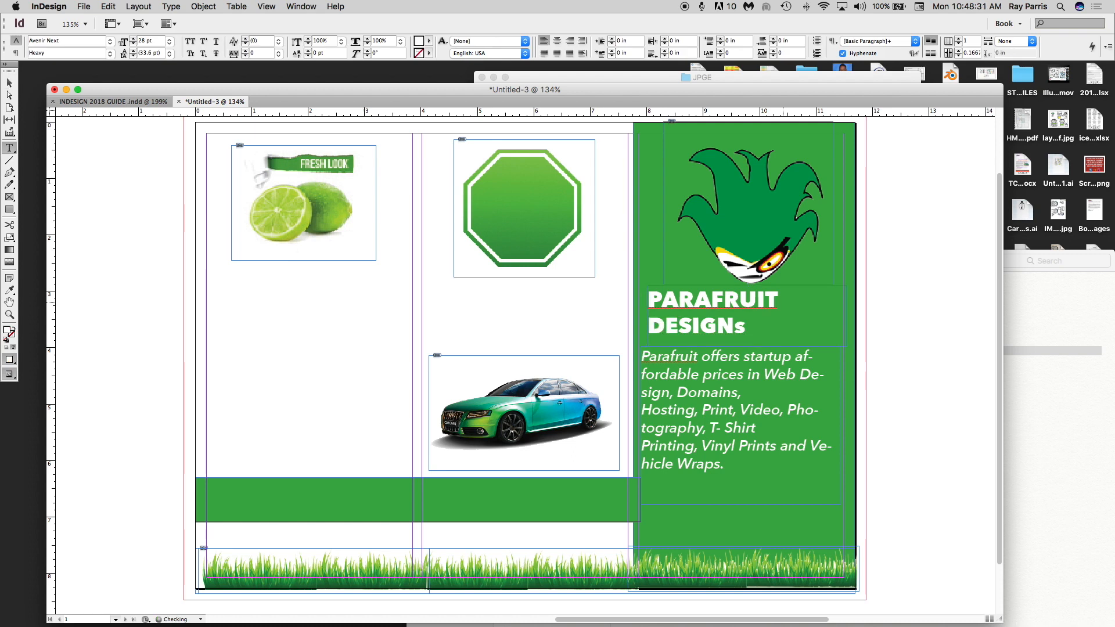
pyautogui.moveTo(741, 324); pyautogui.dragTo(642, 298)
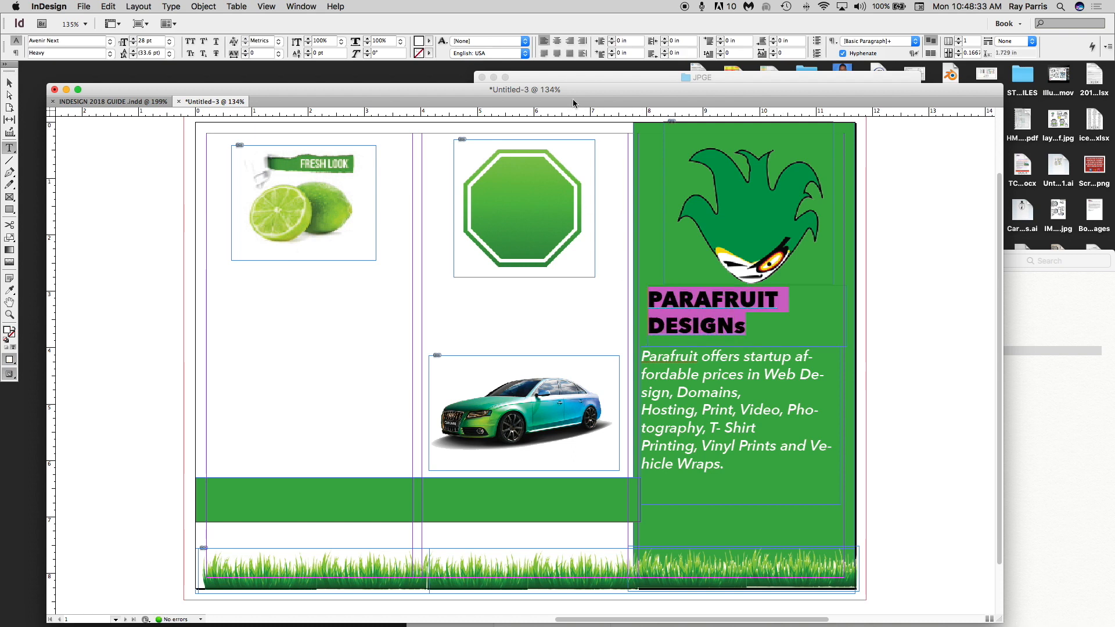
pyautogui.click(557, 42)
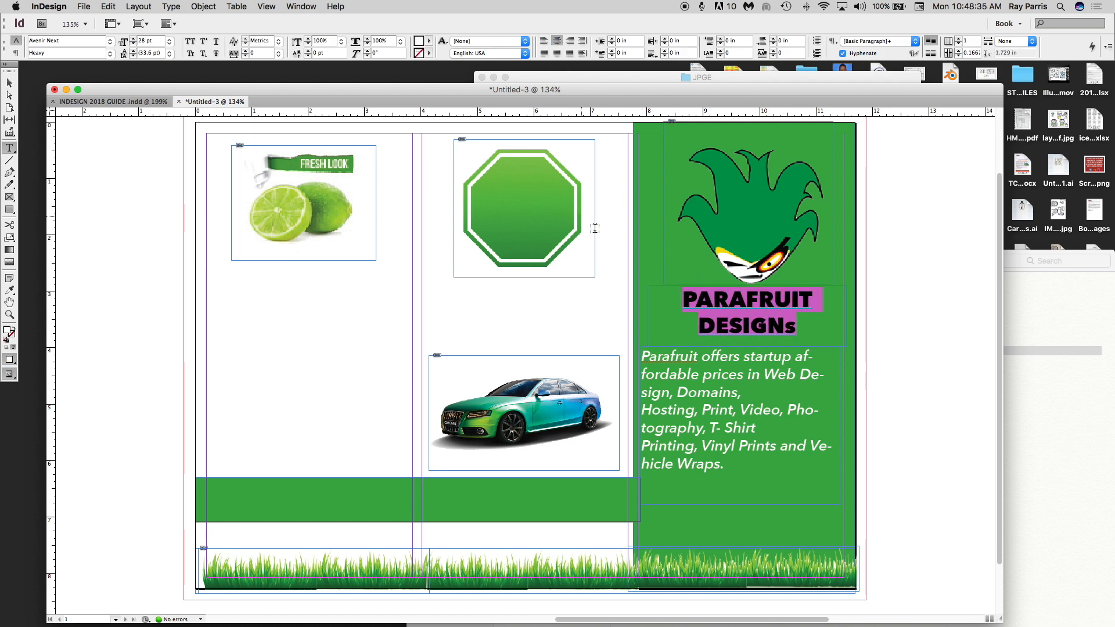
pyautogui.click(619, 313)
# - Option-drag a duplicate of the heading frame up onto the octagon
pyautogui.click(9, 83)
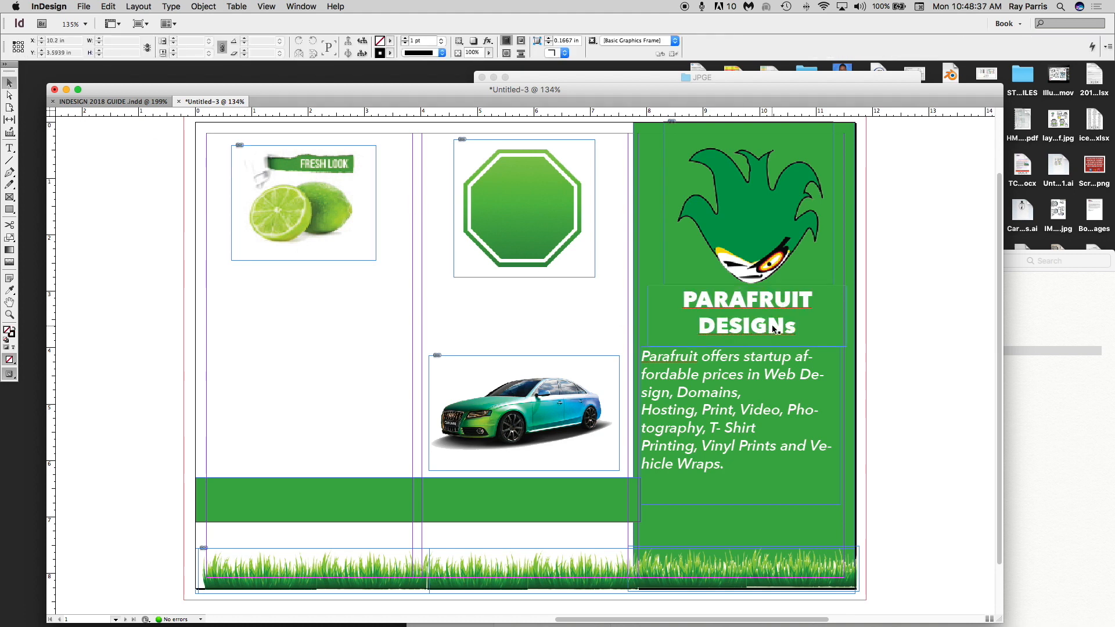
pyautogui.moveTo(767, 304); pyautogui.dragTo(766, 309)
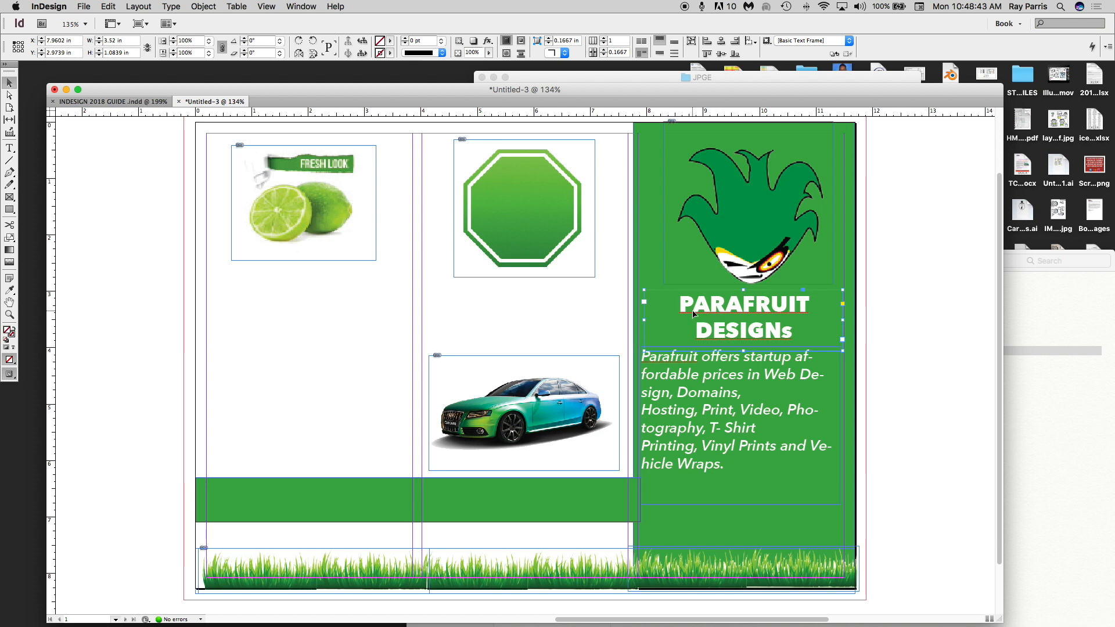
pyautogui.moveTo(694, 314); pyautogui.dragTo(566, 212)
# - Retype the copy as ONE STOP NEEDS on separate lines and fit the frame inside the octagon
pyautogui.doubleClick(546, 208)
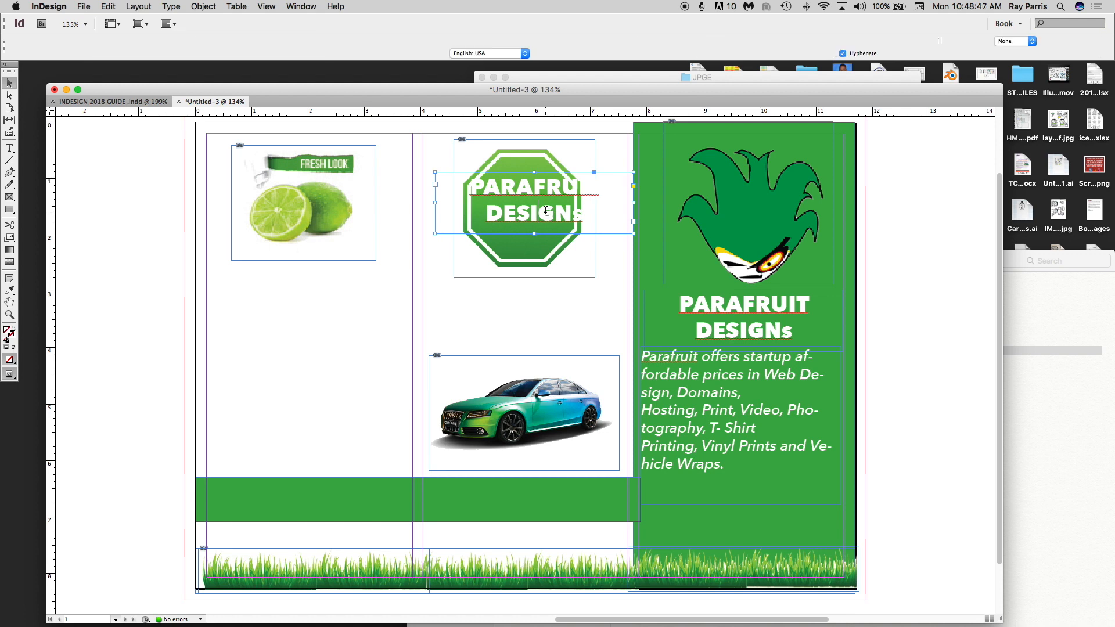
pyautogui.press('super+a')
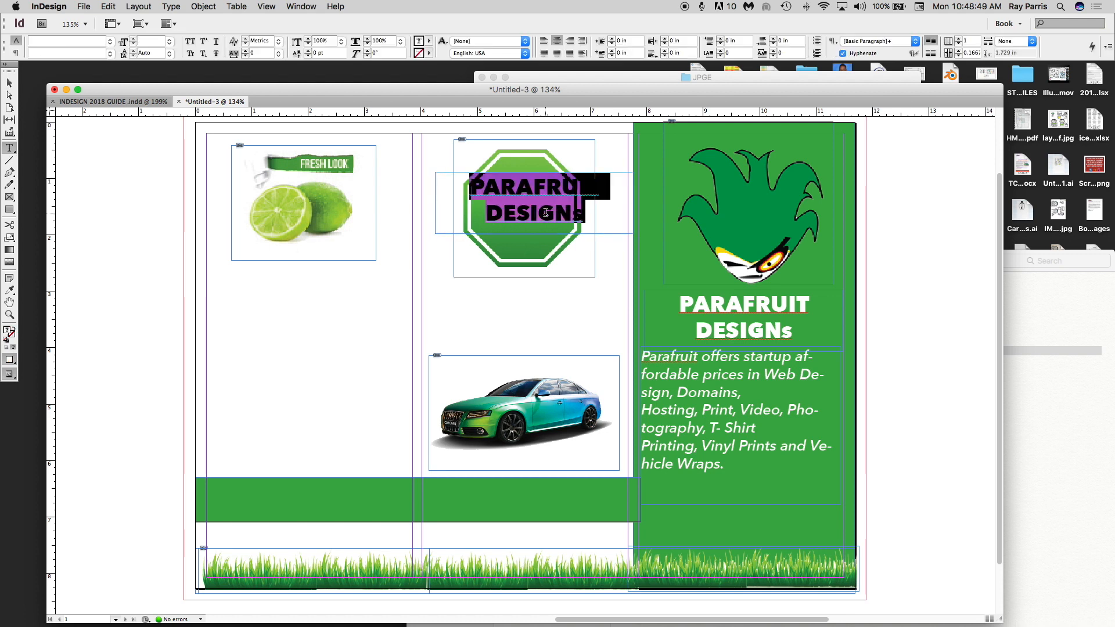
pyautogui.write('ONE')
pyautogui.press('Return')
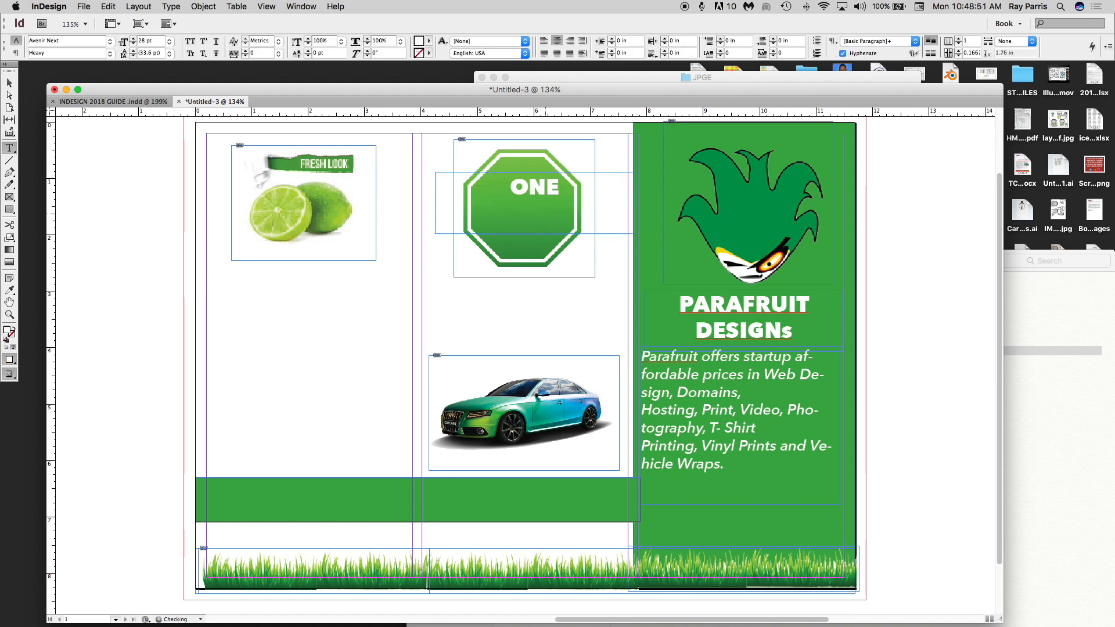
pyautogui.write('STOP')
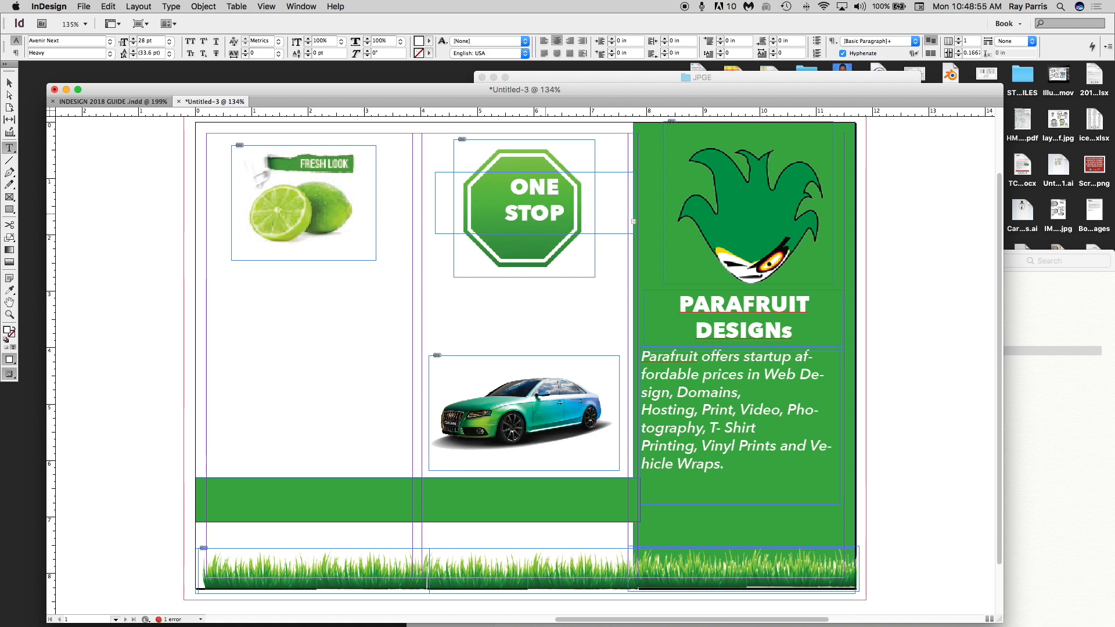
pyautogui.click(9, 85)
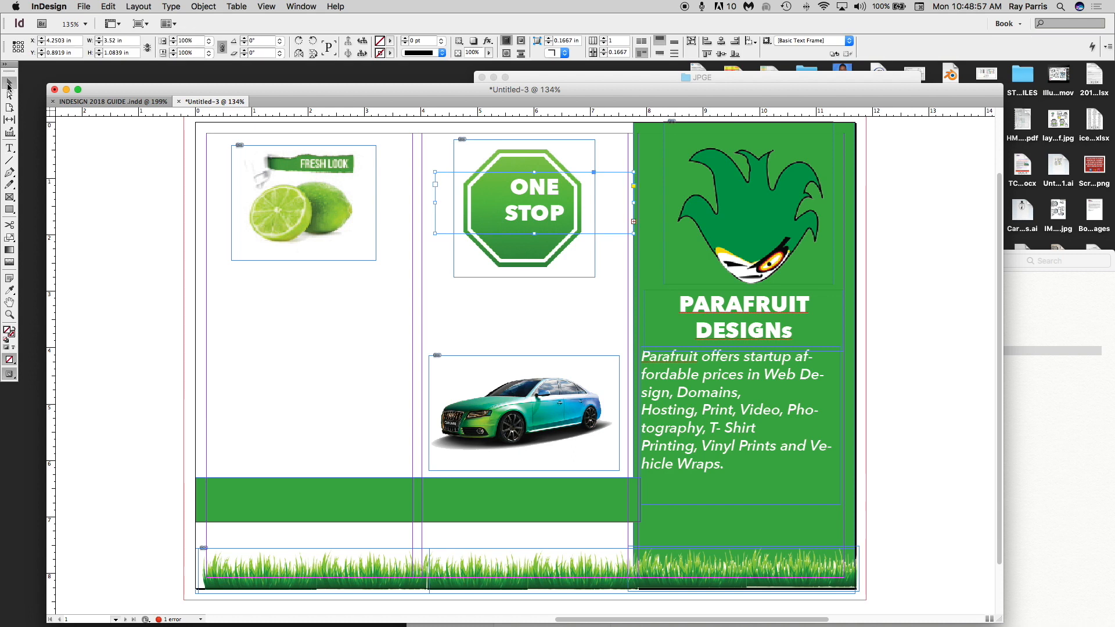
pyautogui.moveTo(534, 233); pyautogui.dragTo(530, 264)
pyautogui.moveTo(633, 221); pyautogui.dragTo(538, 209)
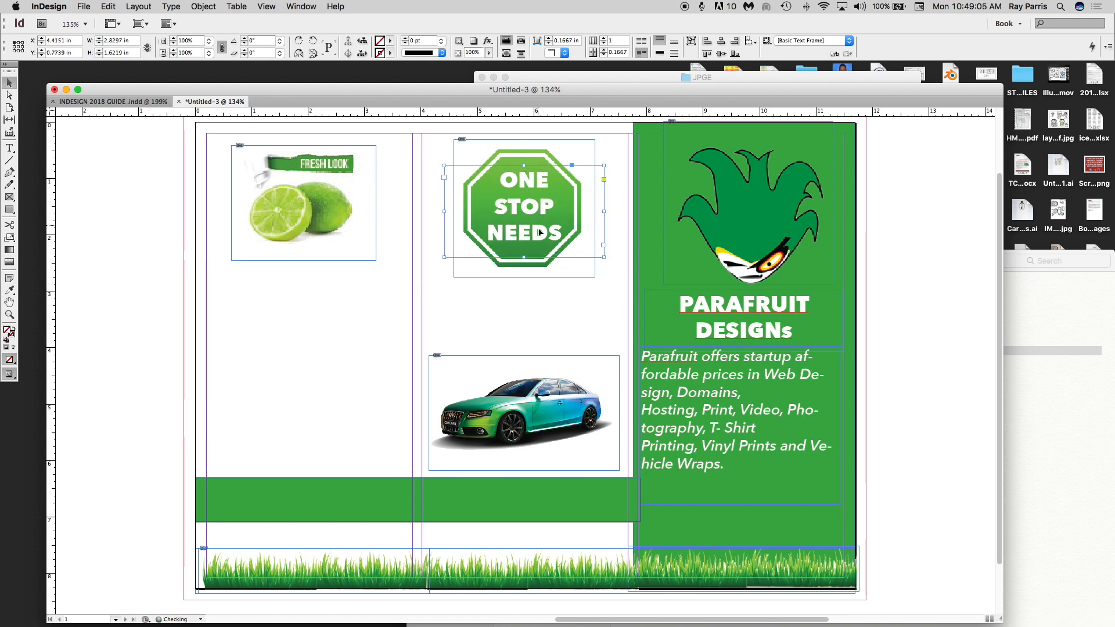
# - Set the ONE STOP NEEDS text to Avenir Next Bold
pyautogui.doubleClick(560, 231)
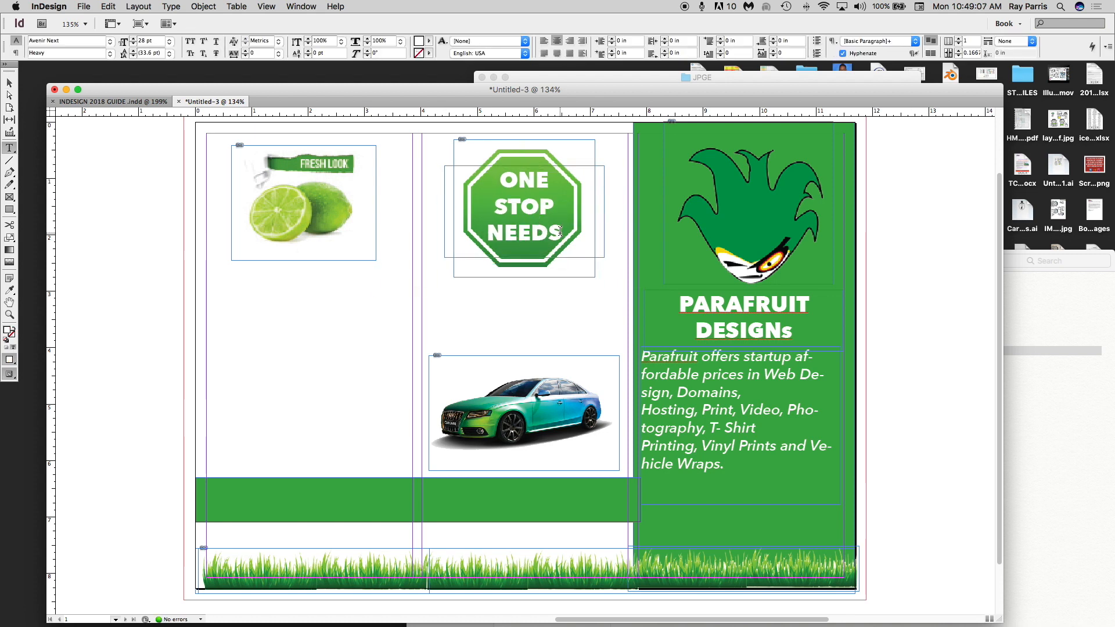
pyautogui.press('super+a')
pyautogui.click(110, 47)
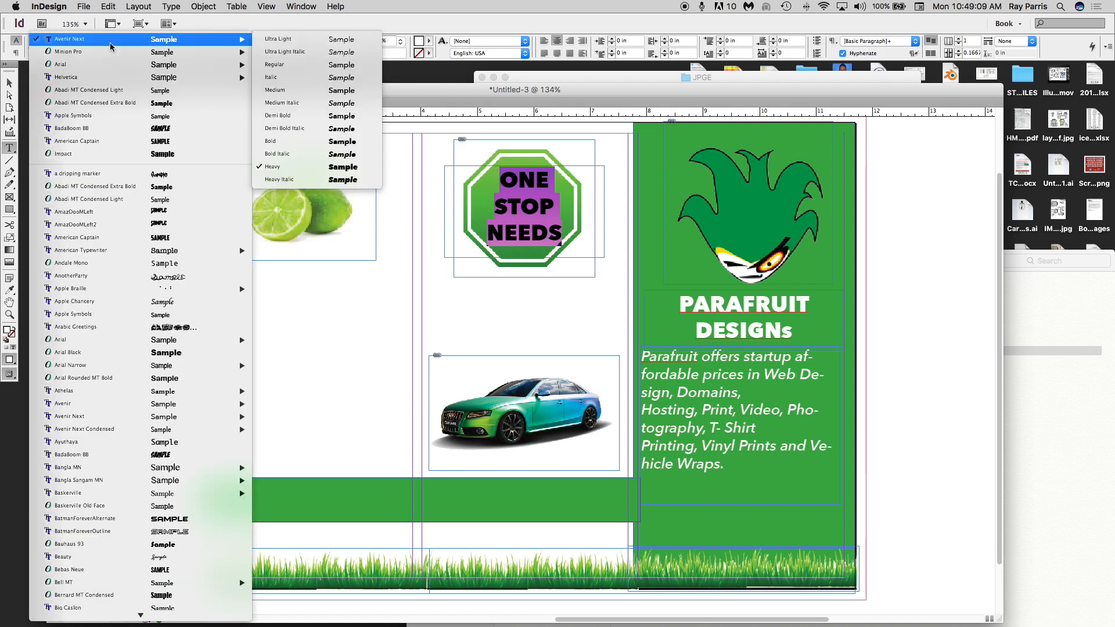
pyautogui.click(341, 142)
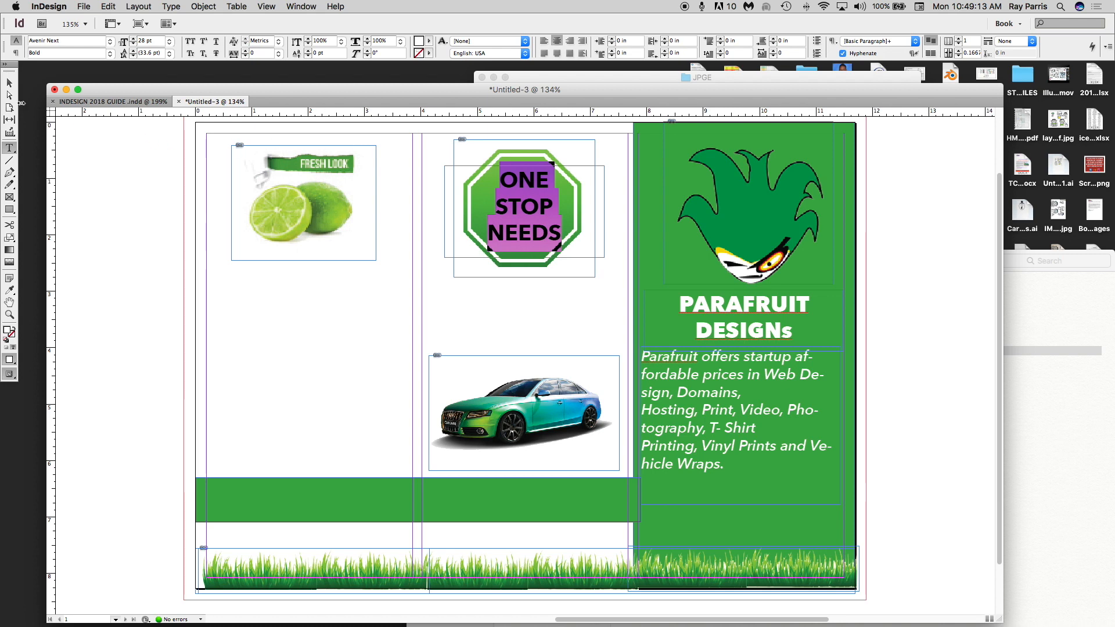
pyautogui.click(9, 82)
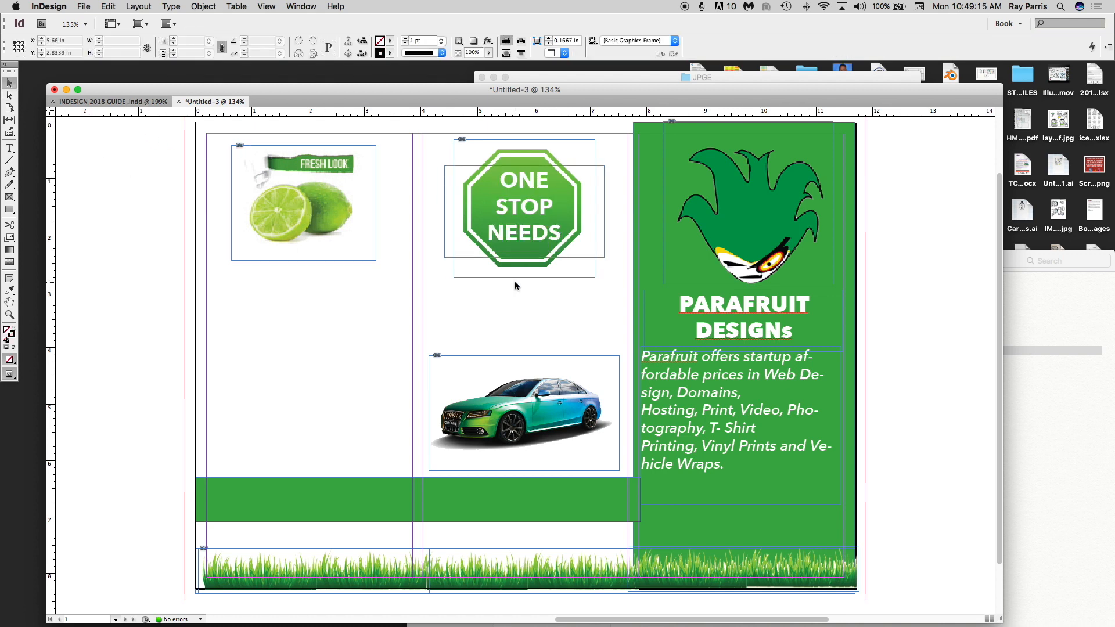
pyautogui.click(516, 215)
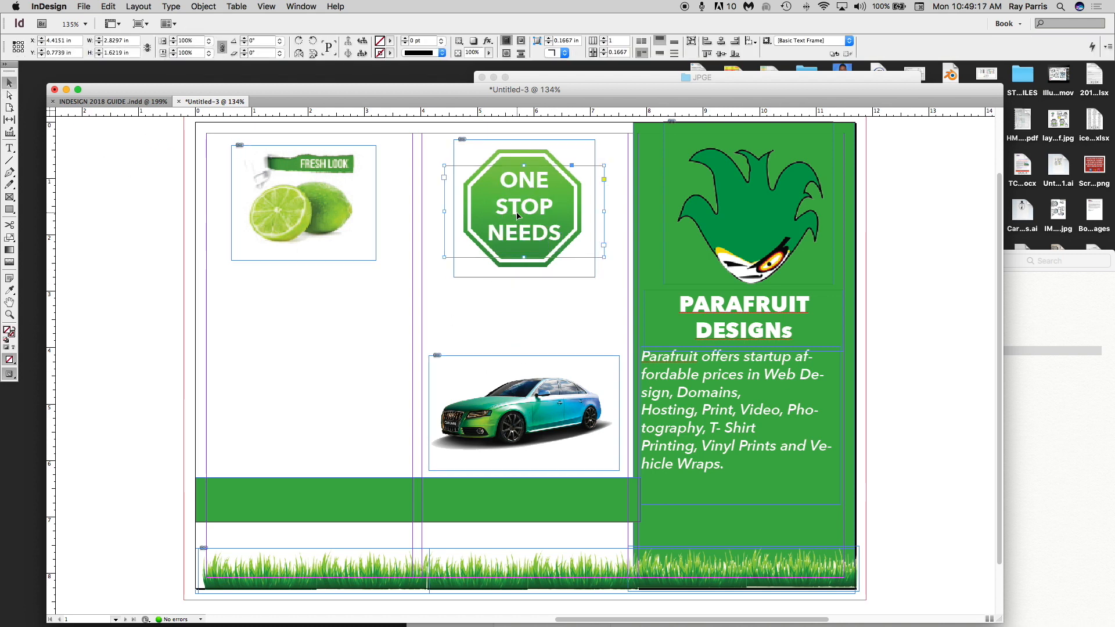
# - Duplicate the sign text below the octagon and retype it as CUSTOM VEHICLE WRAPS
pyautogui.moveTo(521, 221); pyautogui.dragTo(534, 319)
pyautogui.click(9, 149)
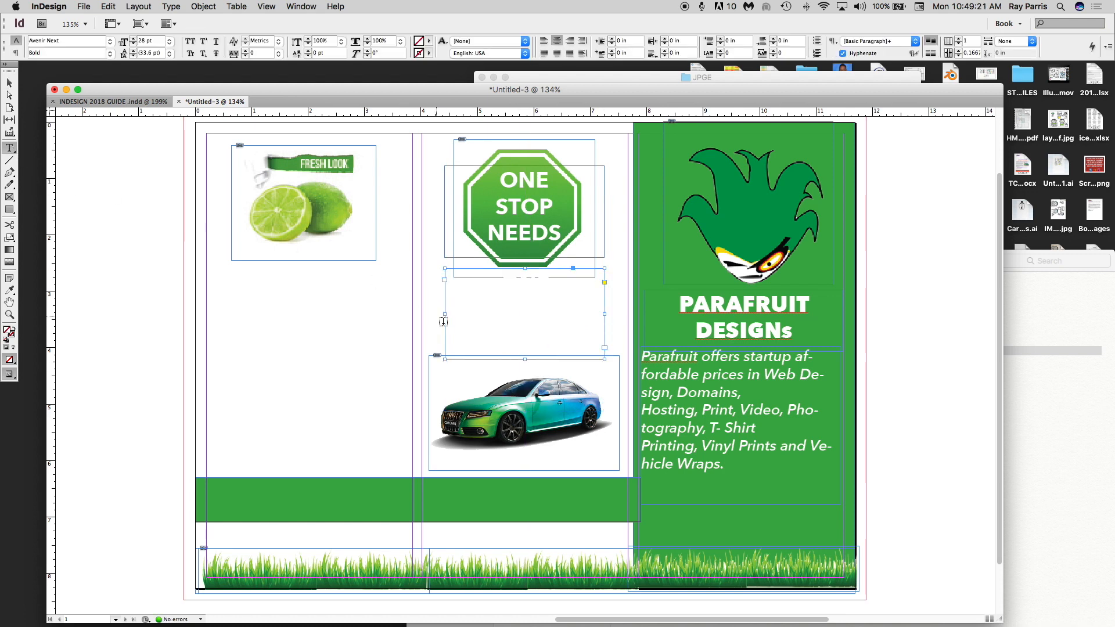
pyautogui.click(559, 332)
pyautogui.press('super+a')
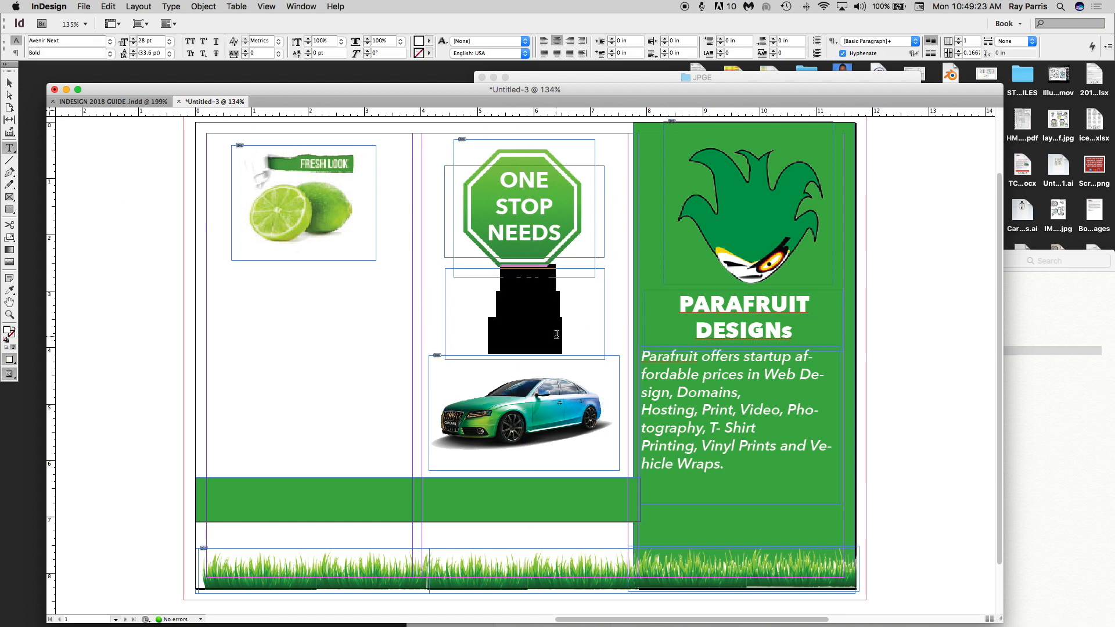
pyautogui.write('CUSTO')
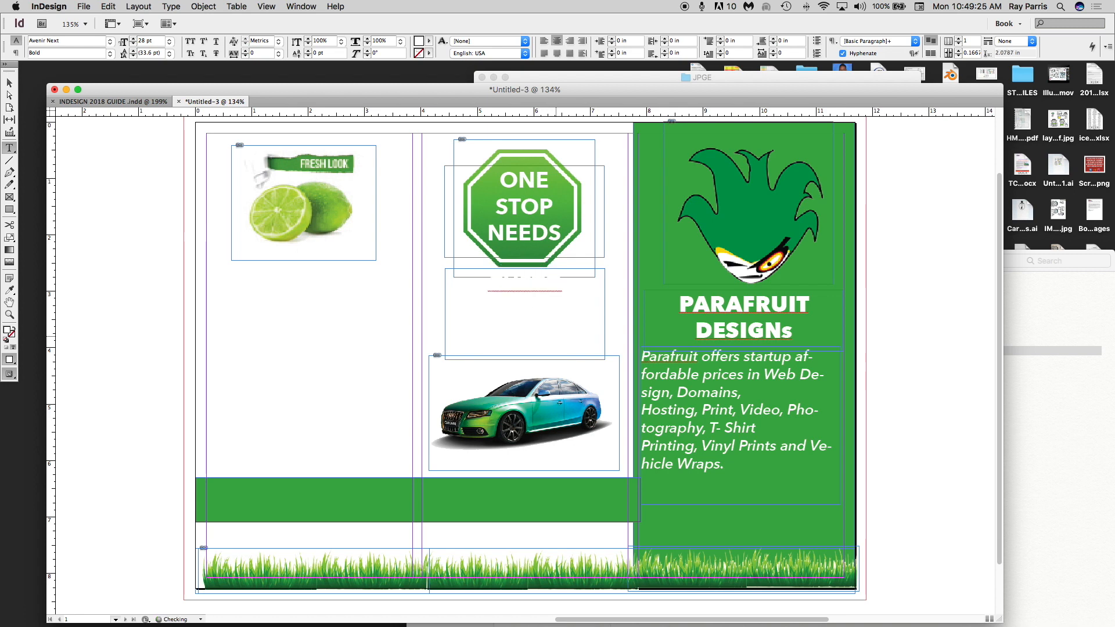
pyautogui.write('MER')
pyautogui.press('BackSpace')
pyautogui.press('BackSpace')
pyautogui.press('BackSpace')
pyautogui.write('ALL T')
# - Shrink the new heading to 17 pt and apply the green swatch
pyautogui.press('super+a')
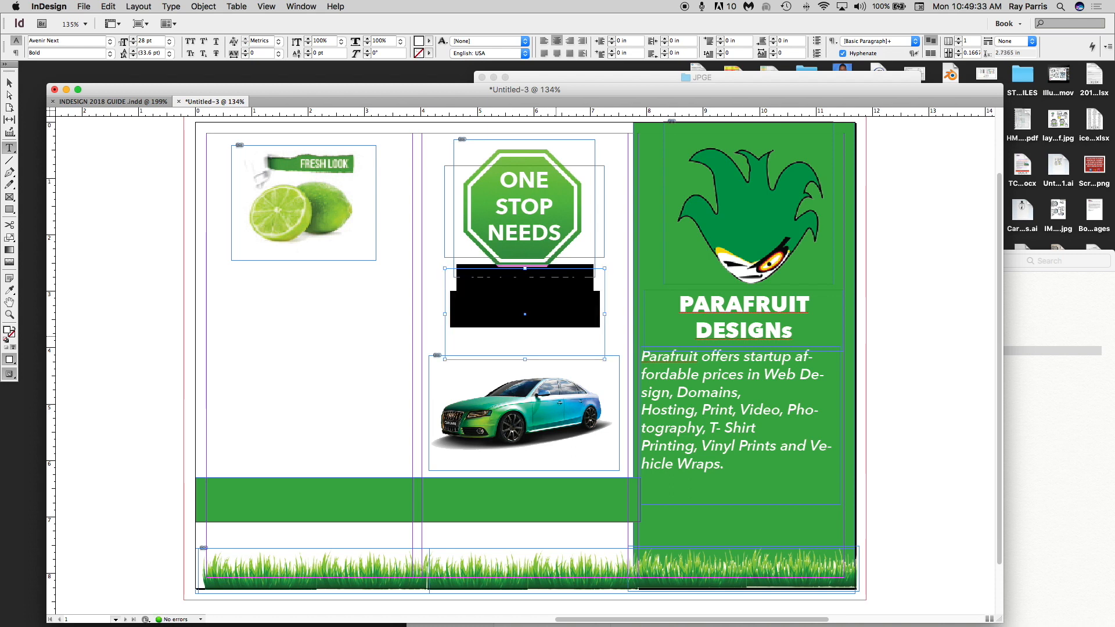
pyautogui.click(133, 44)
pyautogui.click(133, 44)
pyautogui.click(133, 44)
pyautogui.click(133, 44)
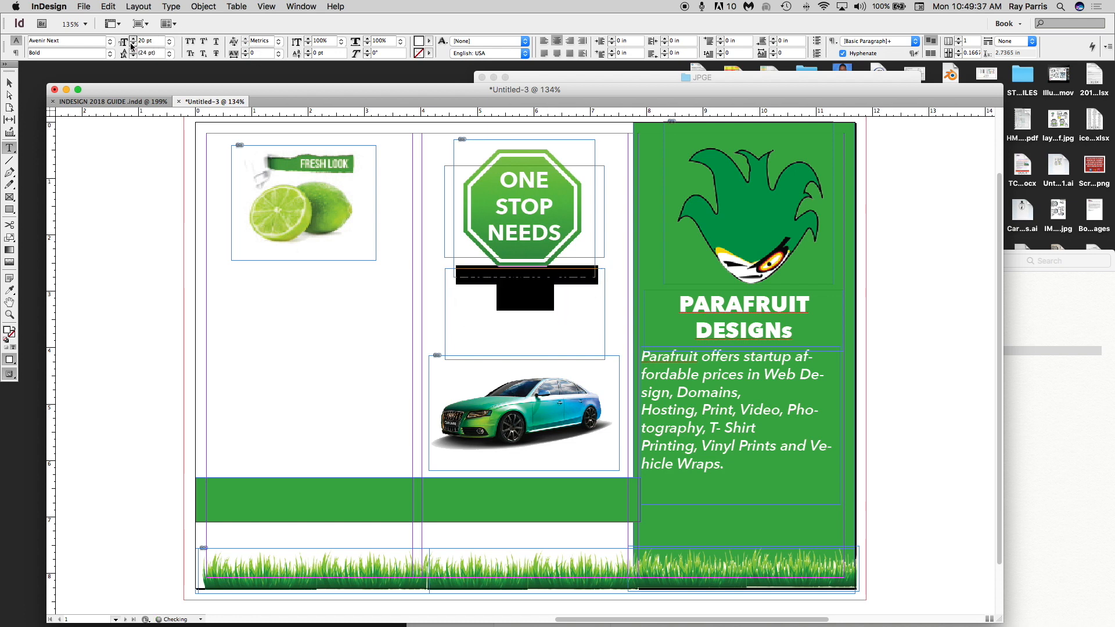
pyautogui.click(133, 44)
pyautogui.click(133, 44)
pyautogui.click(133, 44)
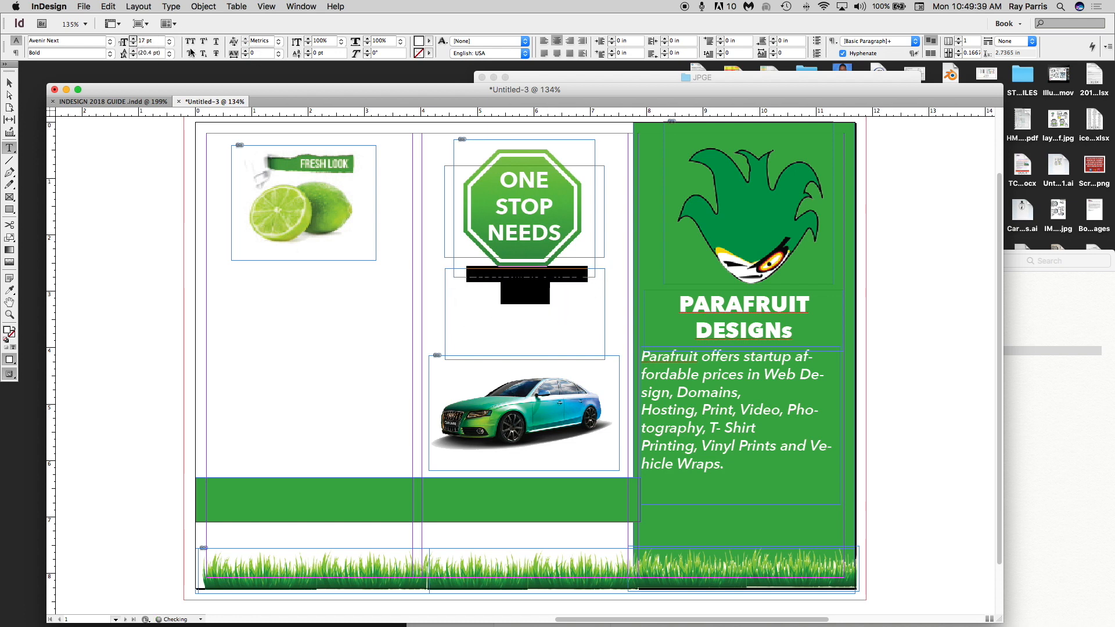
pyautogui.click(429, 40)
pyautogui.click(446, 159)
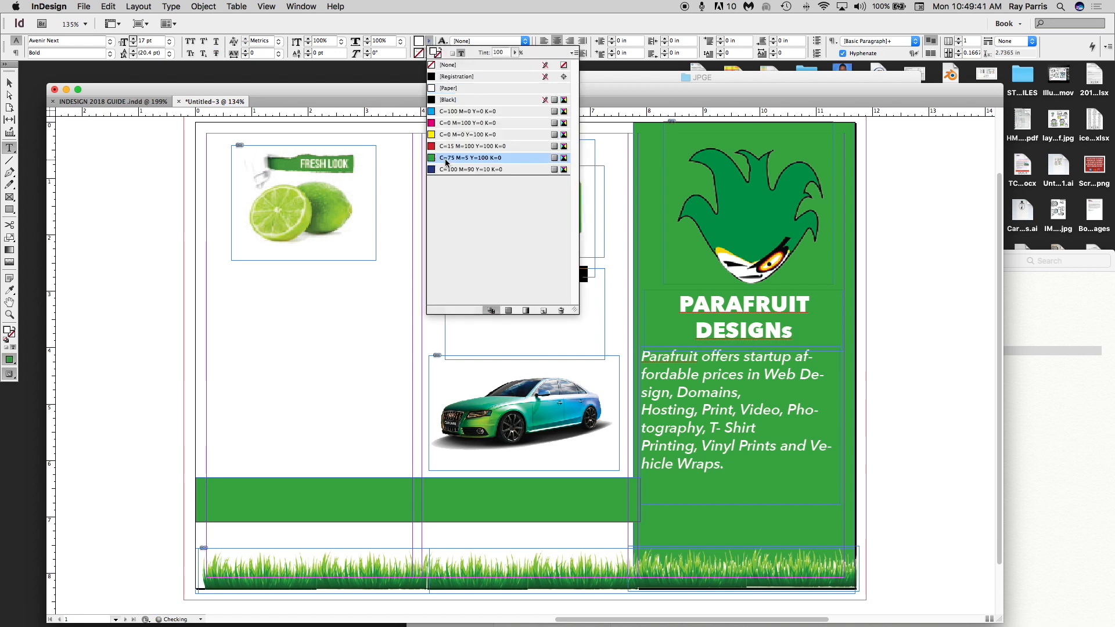
pyautogui.click(396, 345)
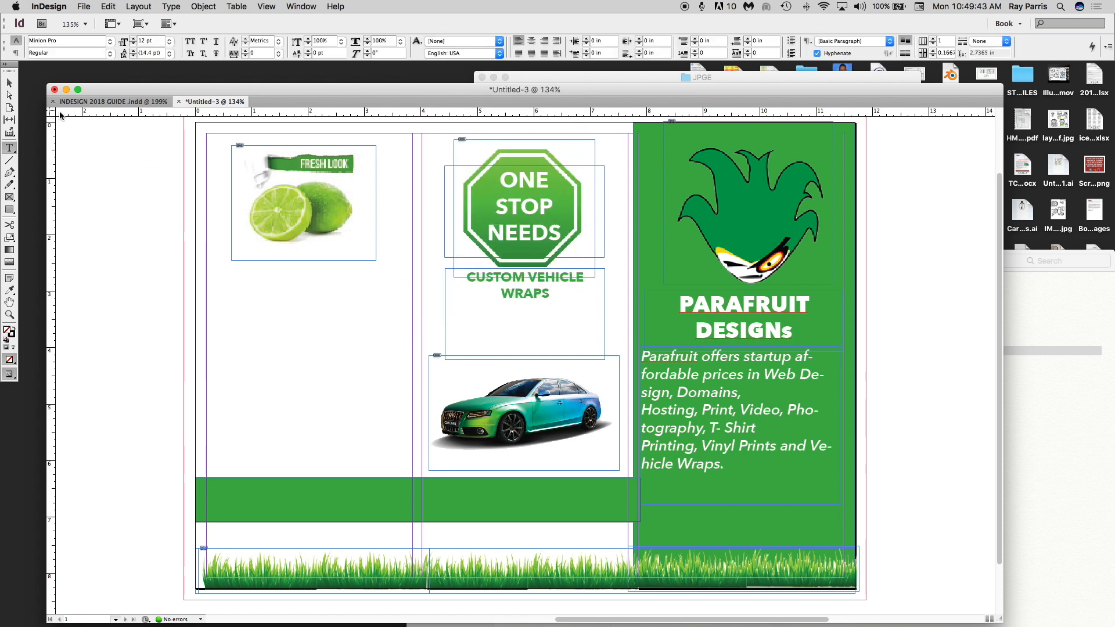
# - Move the heading to the top of the car and widen its frame to one line
pyautogui.click(10, 83)
pyautogui.moveTo(520, 299); pyautogui.dragTo(534, 356)
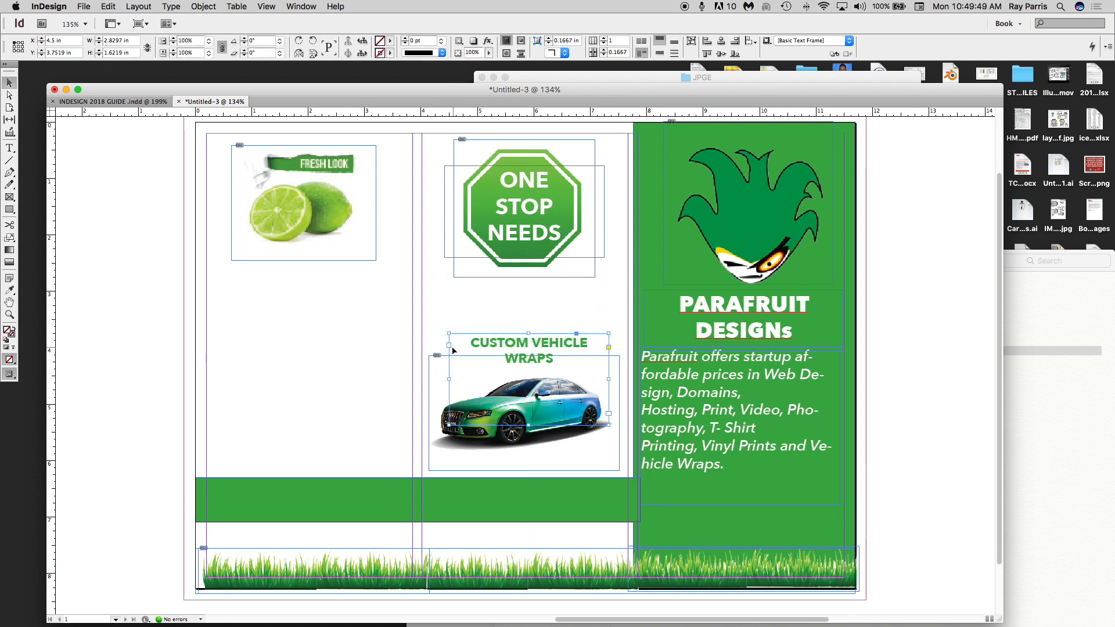
pyautogui.moveTo(449, 380); pyautogui.dragTo(422, 380)
pyautogui.moveTo(608, 379); pyautogui.dragTo(620, 380)
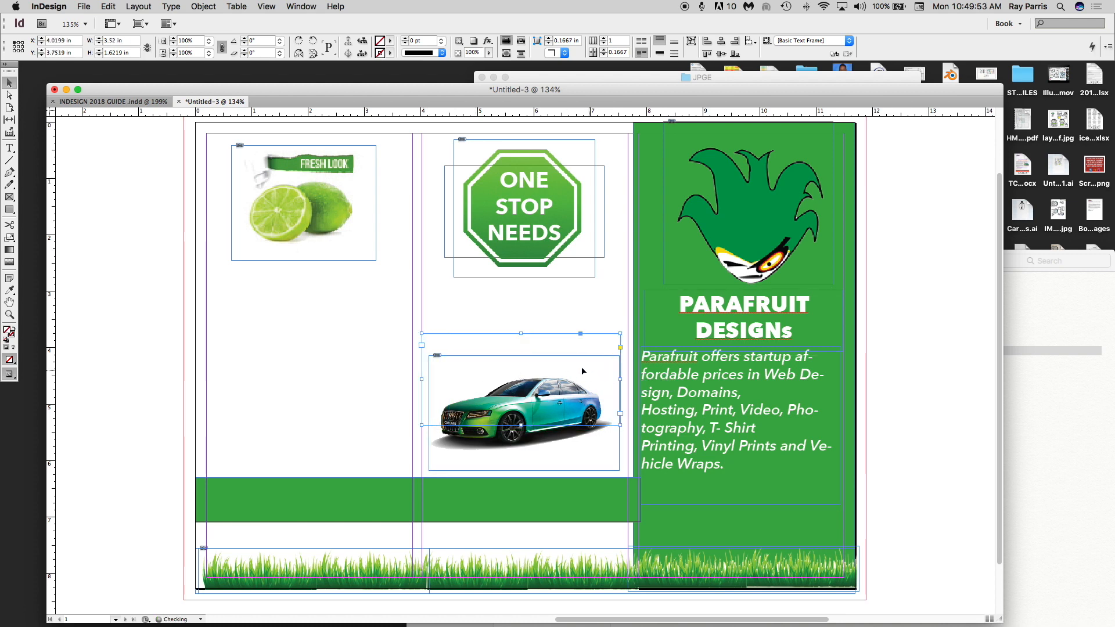
pyautogui.moveTo(544, 348); pyautogui.dragTo(543, 369)
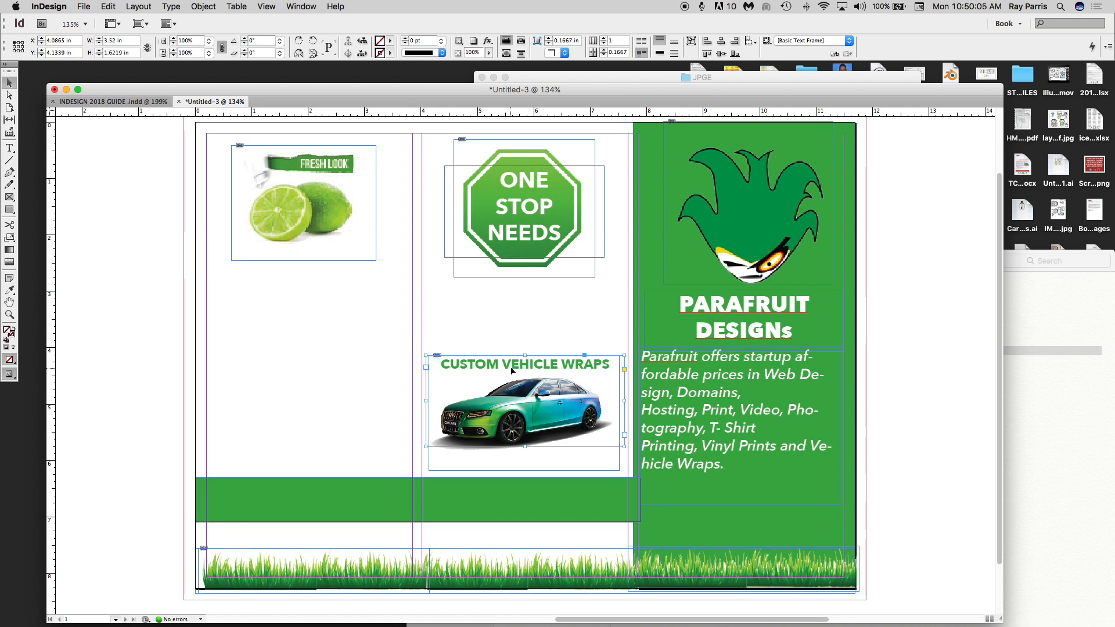
# - Paste a copy of the heading onto the green band and make its text white
pyautogui.press('super+v')
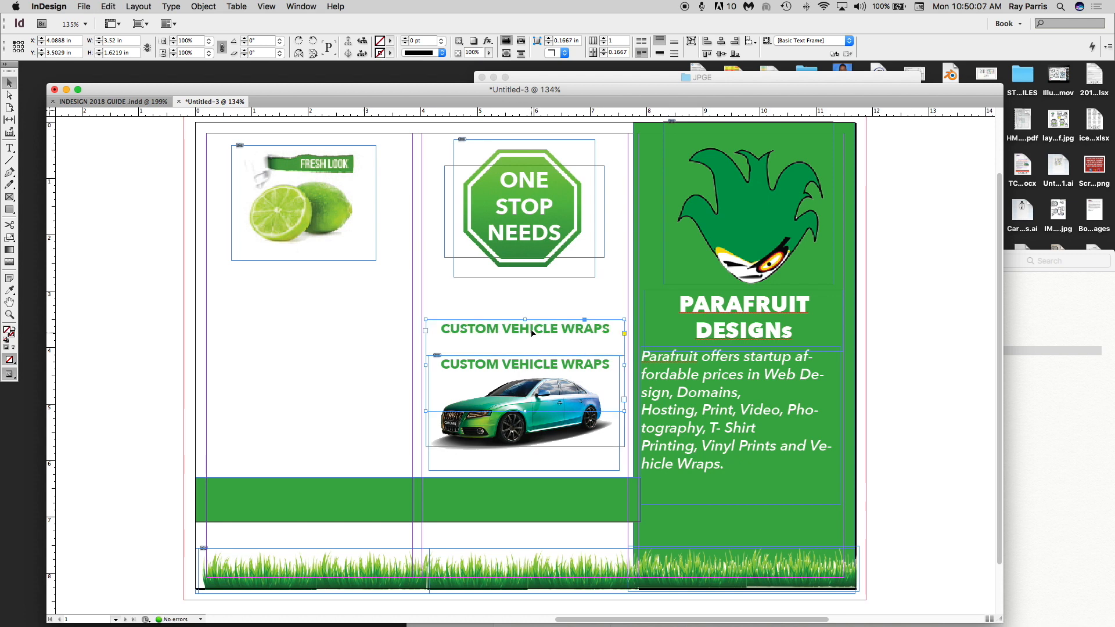
pyautogui.moveTo(530, 336); pyautogui.dragTo(330, 506)
pyautogui.doubleClick(334, 501)
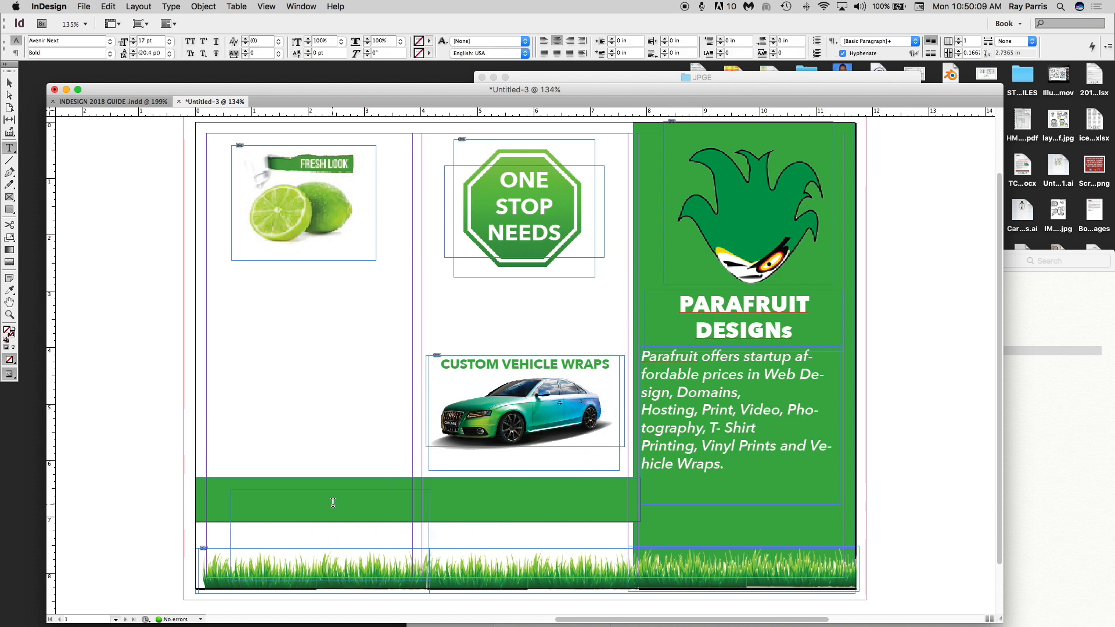
pyautogui.press('super+a')
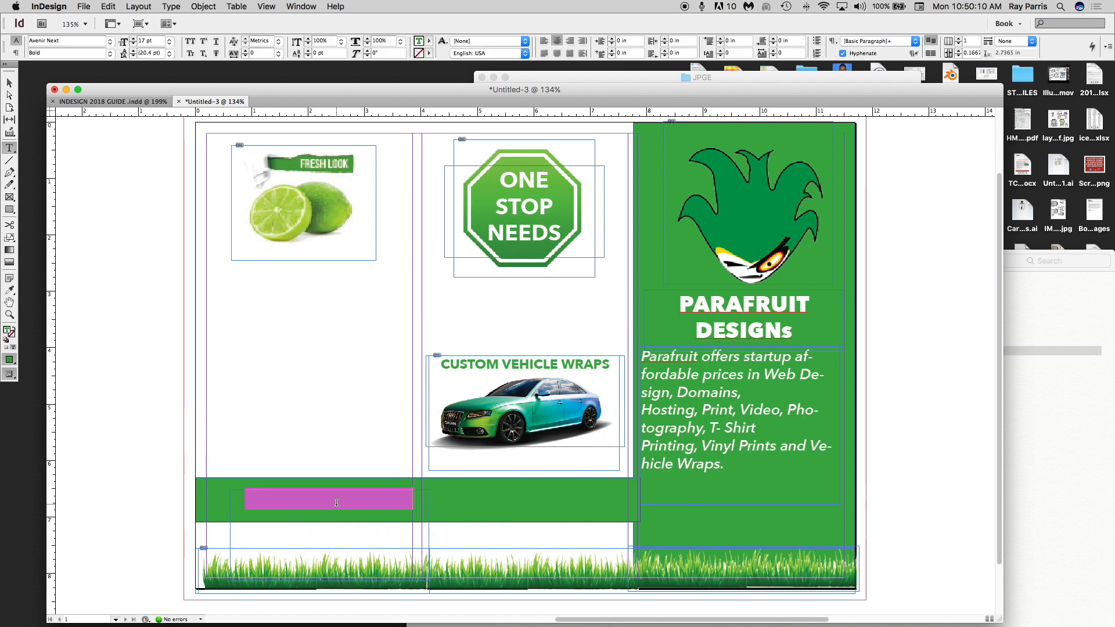
pyautogui.click(429, 42)
pyautogui.click(436, 88)
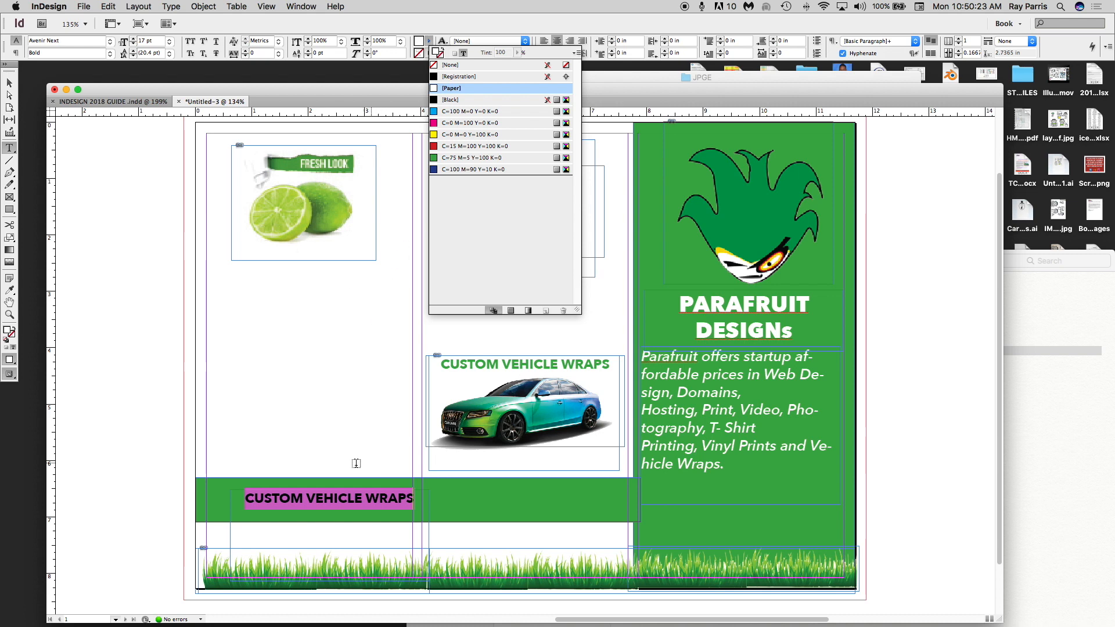
pyautogui.click(336, 488)
# - Replace the band heading's text with QUICK TURN AROUND
pyautogui.click(342, 499)
pyautogui.tripleClick(344, 499)
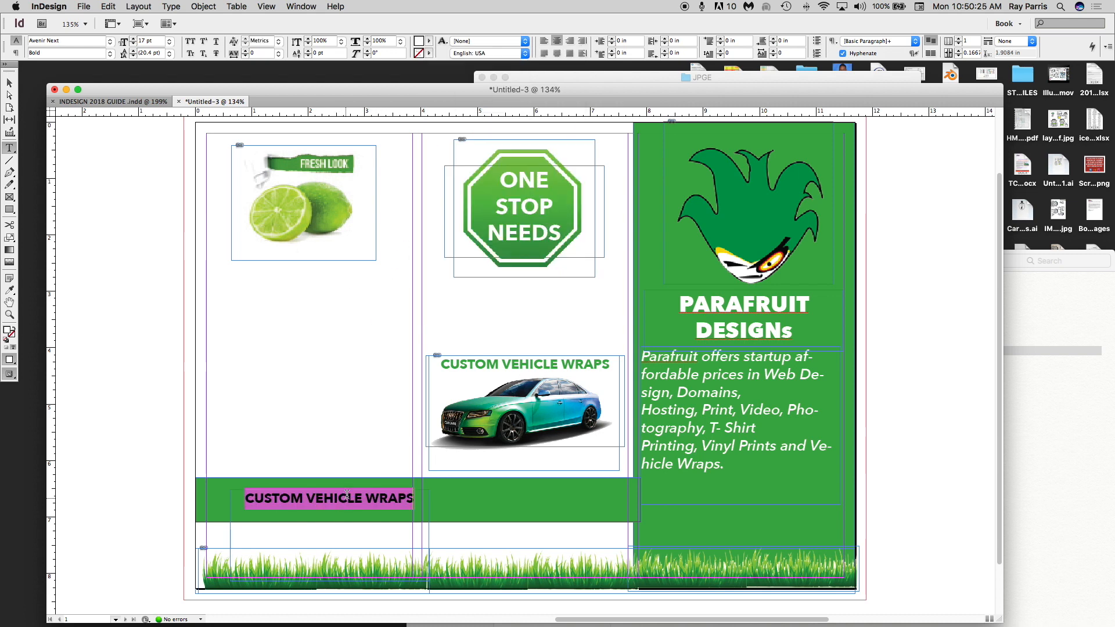
pyautogui.write('QUI')
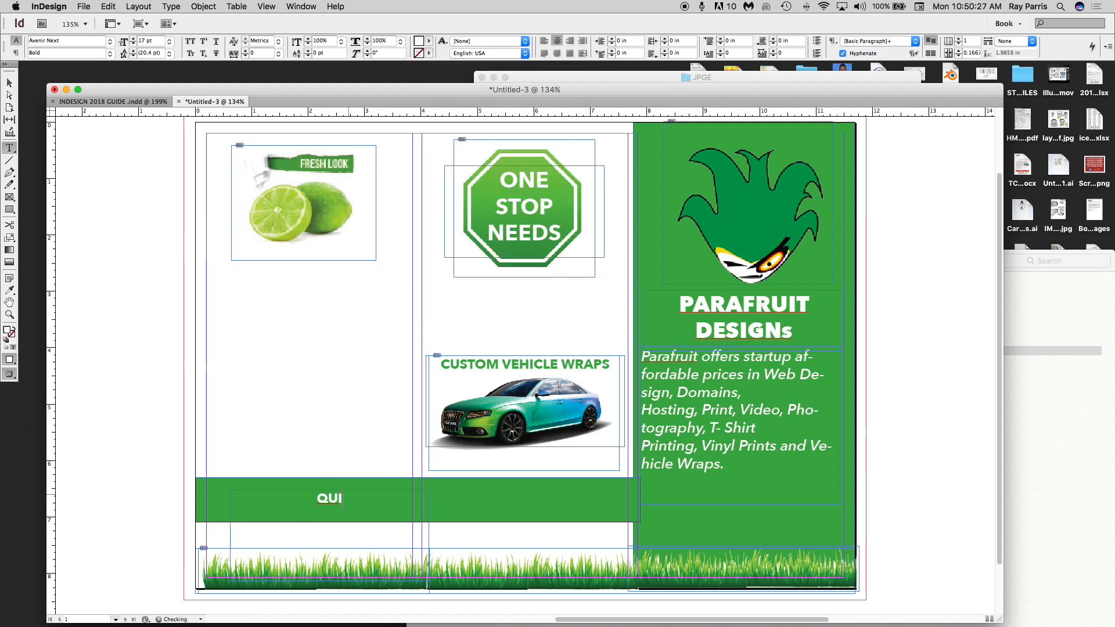
pyautogui.write('CK TURN A')
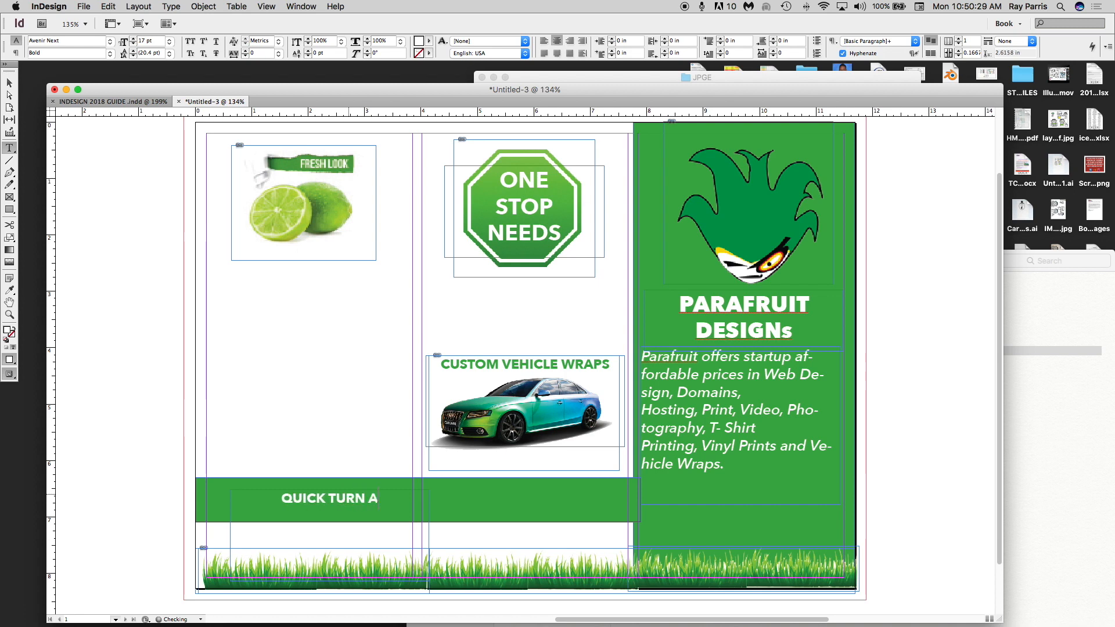
pyautogui.write('ROUND')
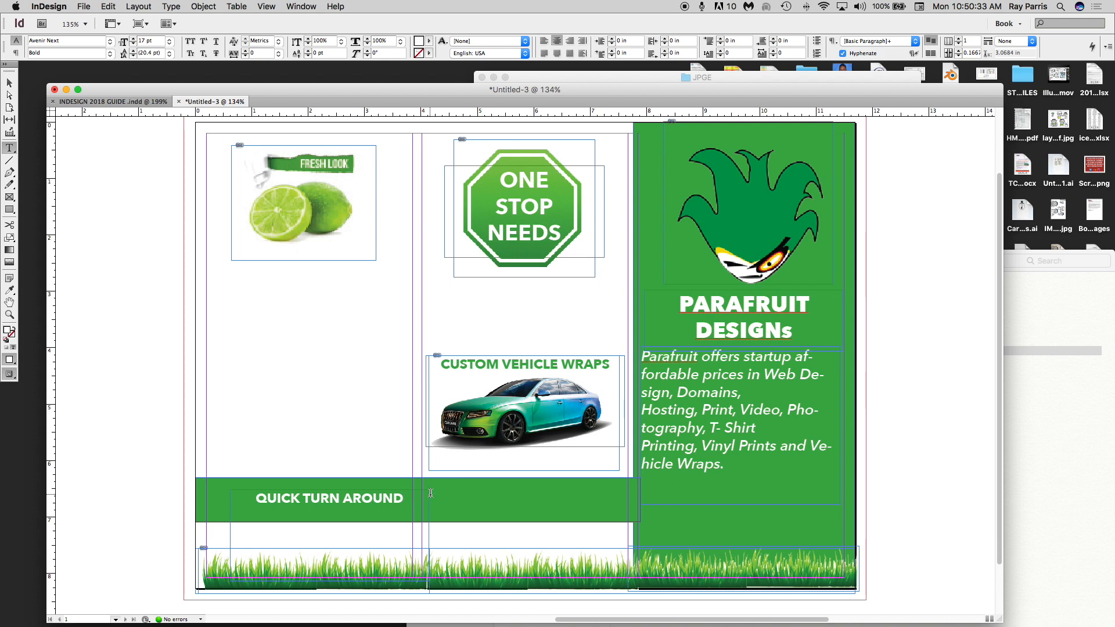
pyautogui.click(10, 83)
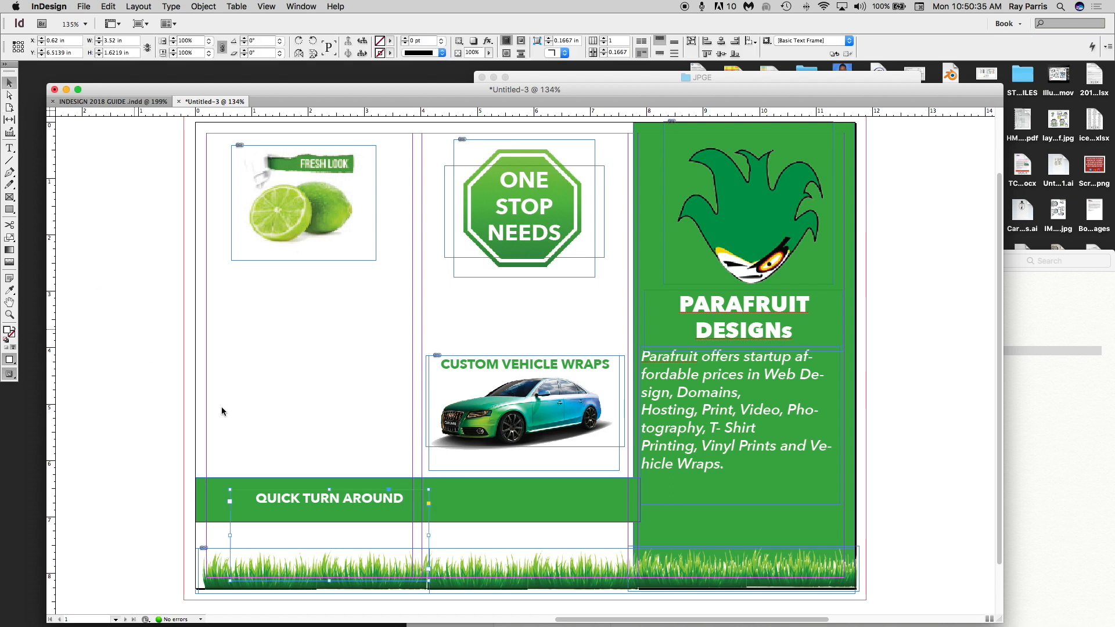
# - Set QUICK TURN AROUND to Avenir Next Medium Italic and shift it slightly left
pyautogui.doubleClick(394, 501)
pyautogui.press('super+a')
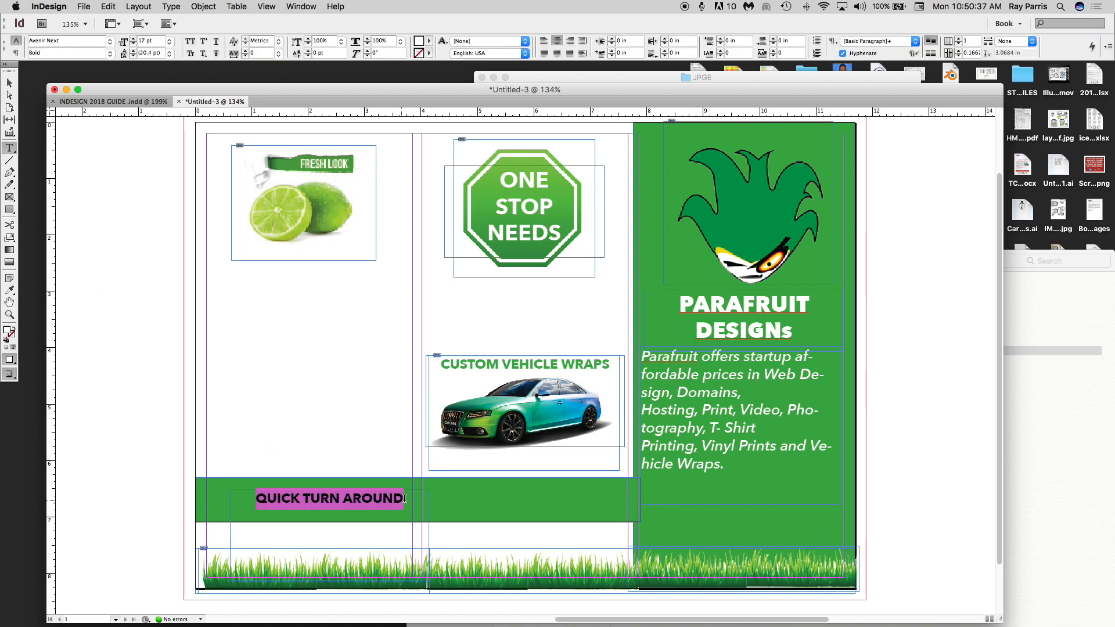
pyautogui.click(111, 44)
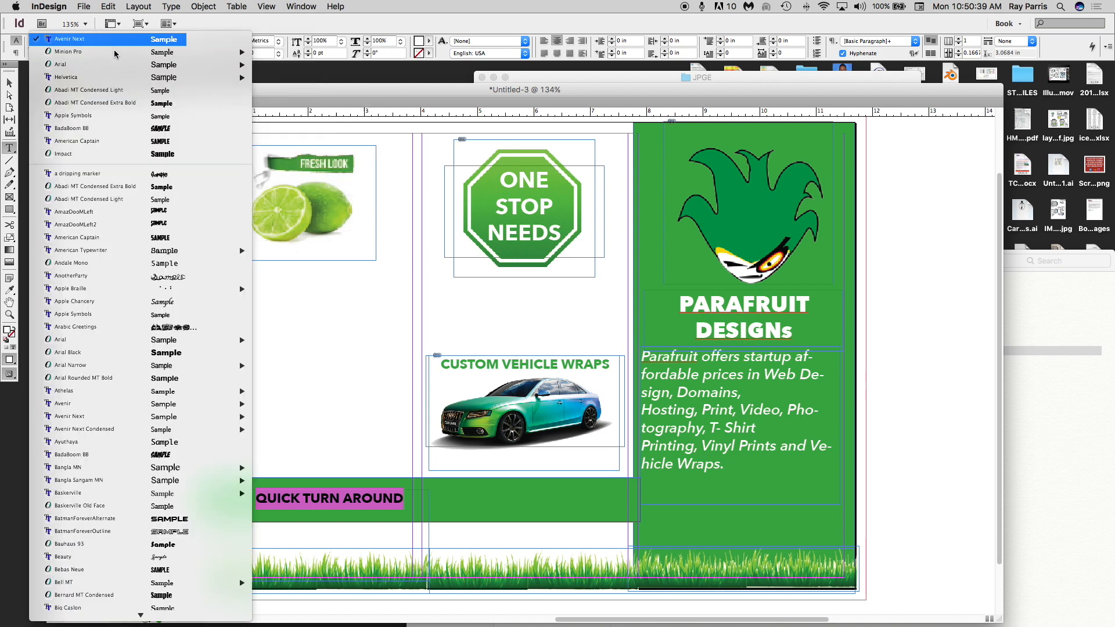
pyautogui.moveTo(126, 47)
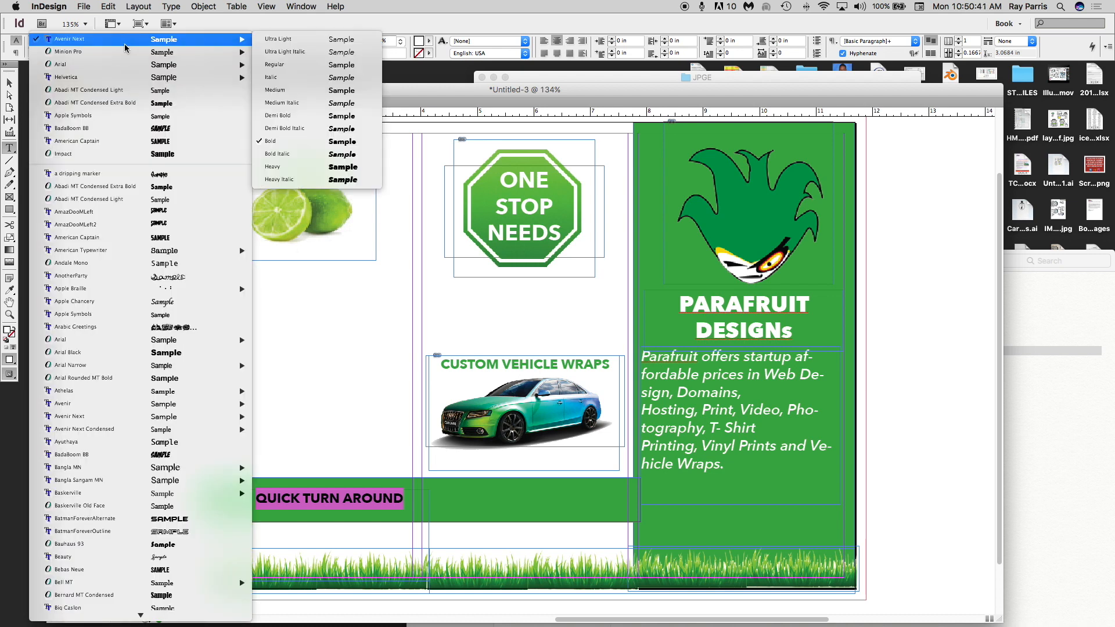
pyautogui.click(298, 102)
pyautogui.click(10, 84)
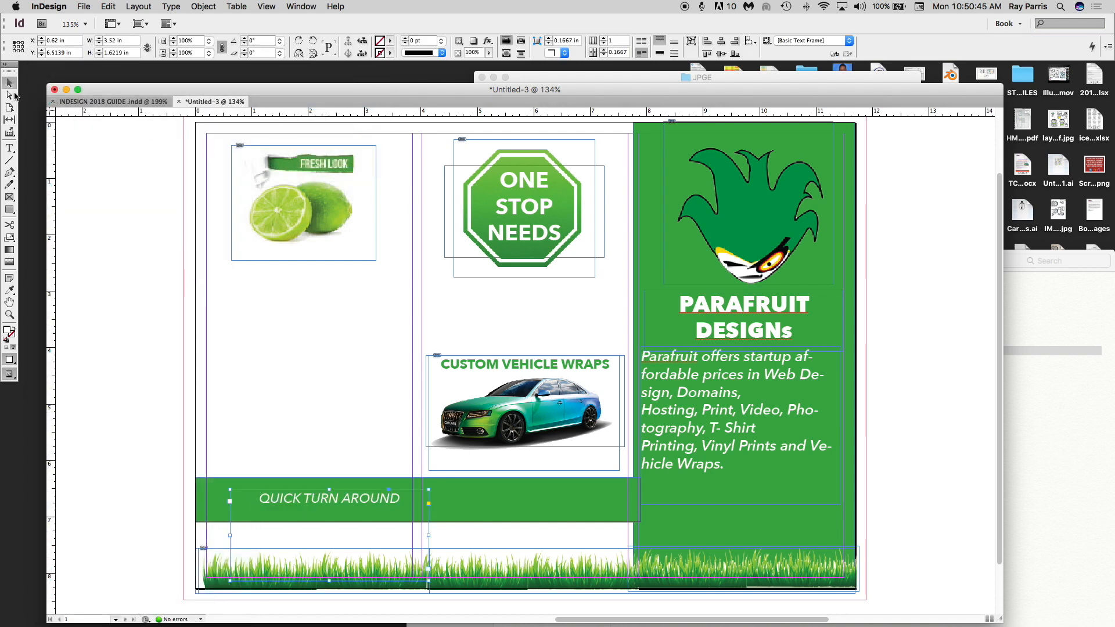
pyautogui.moveTo(328, 504); pyautogui.dragTo(317, 505)
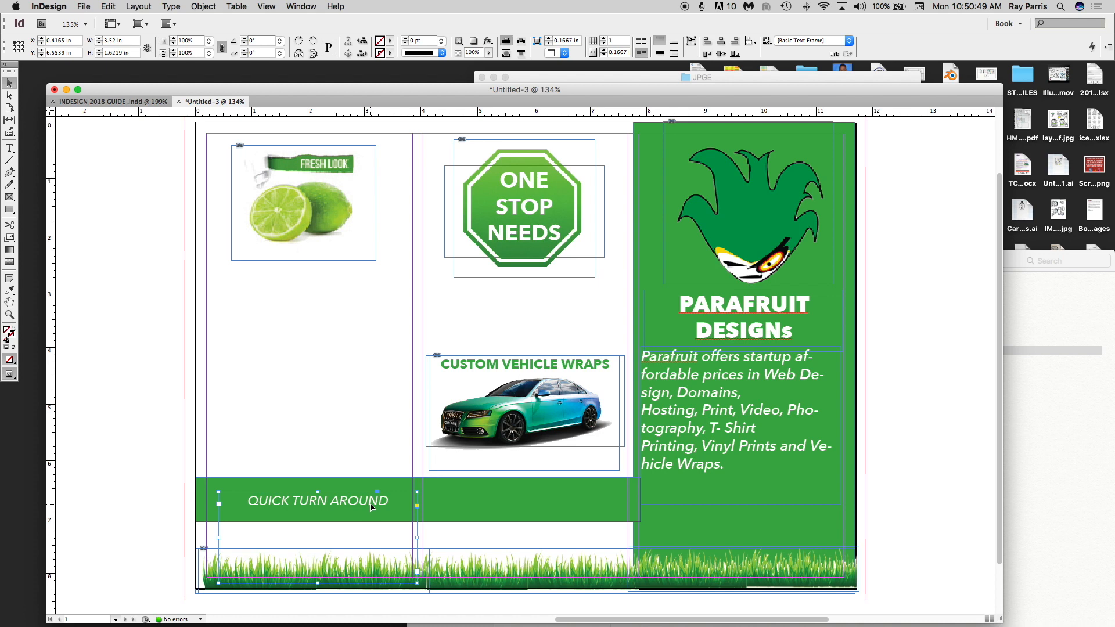
# - Duplicate the heading onto the bar's middle section and retype it as CONTACT US
pyautogui.press('super+c')
pyautogui.press('super+v')
pyautogui.moveTo(538, 333); pyautogui.dragTo(548, 505)
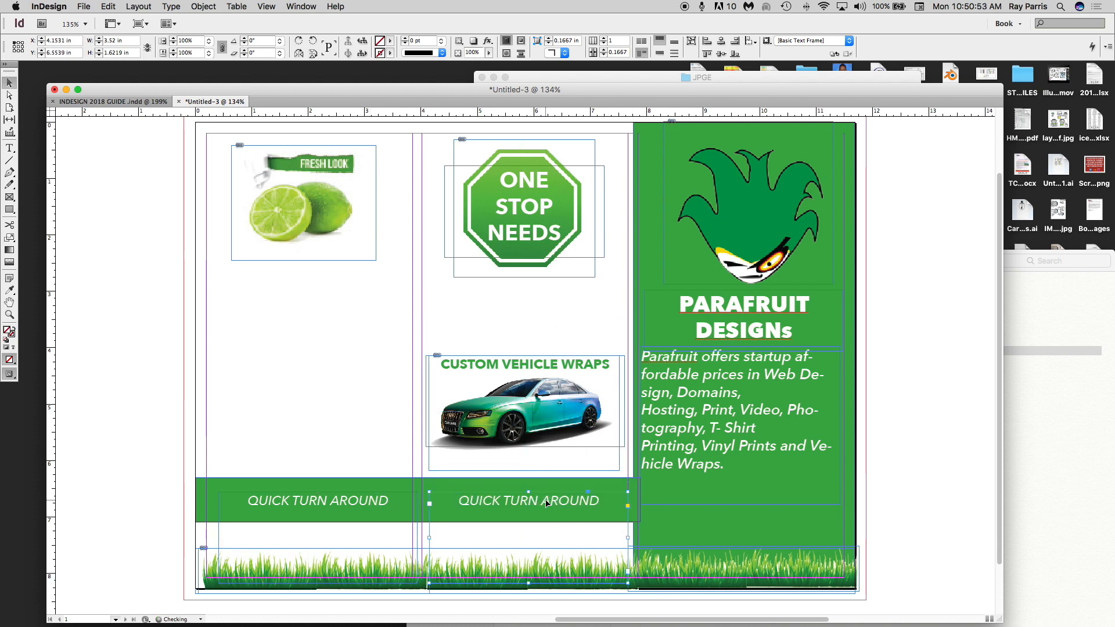
pyautogui.doubleClick(550, 505)
pyautogui.tripleClick(551, 501)
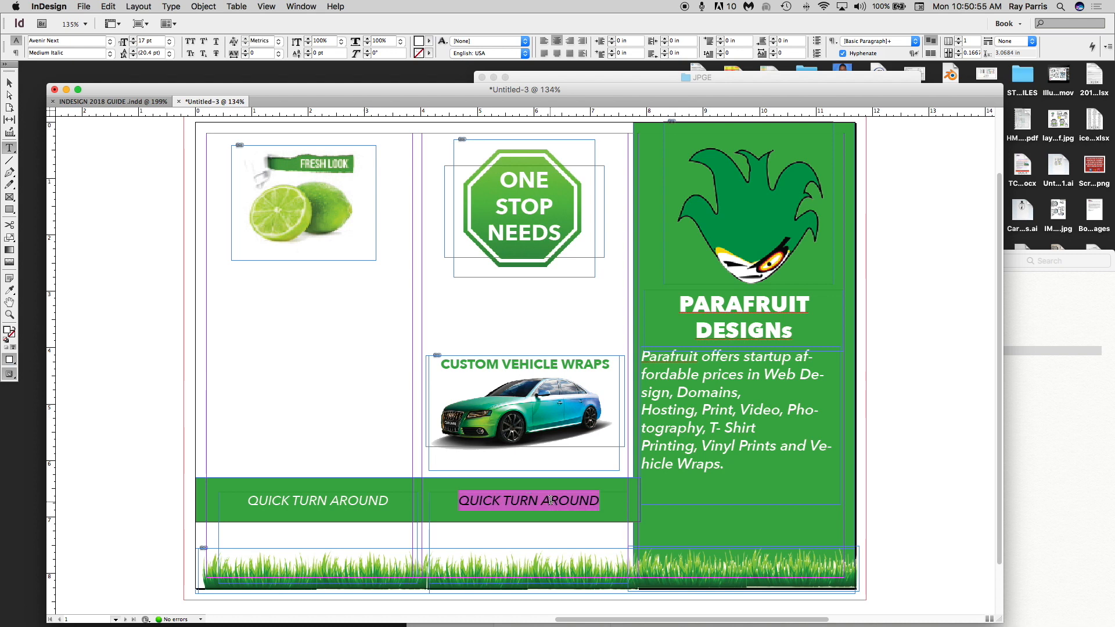
pyautogui.write('CONT')
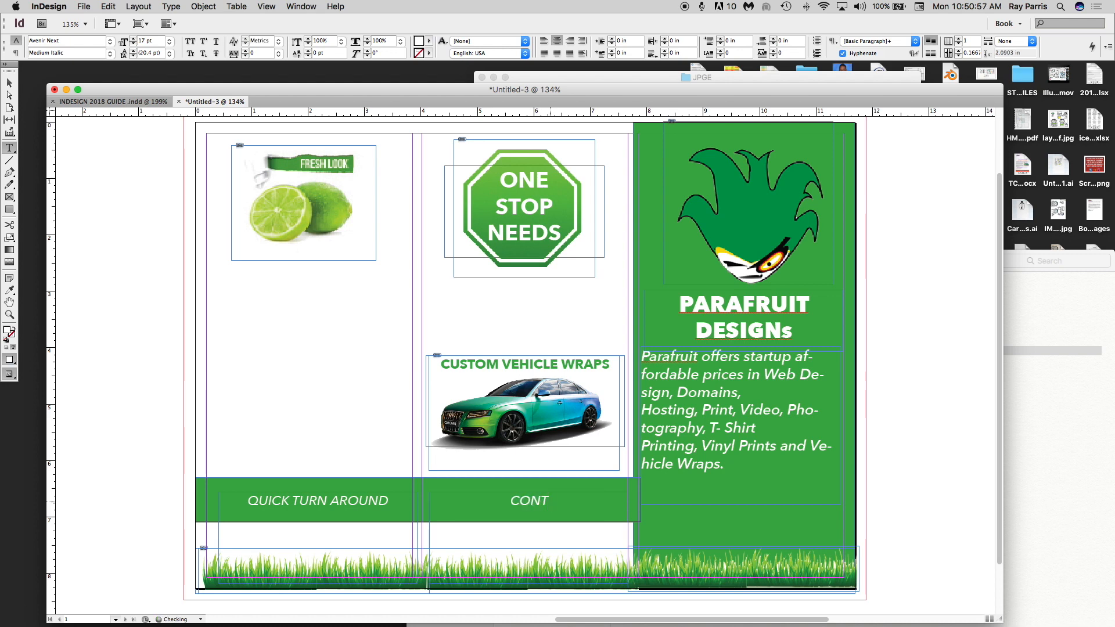
pyautogui.write('ACT US')
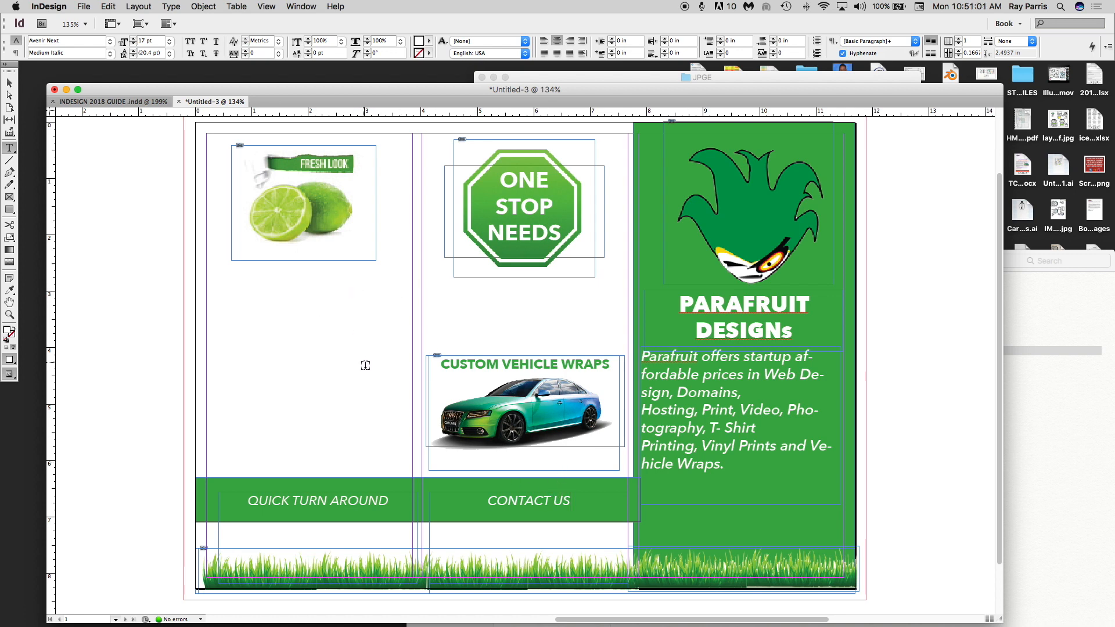
pyautogui.click(10, 85)
pyautogui.click(9, 209)
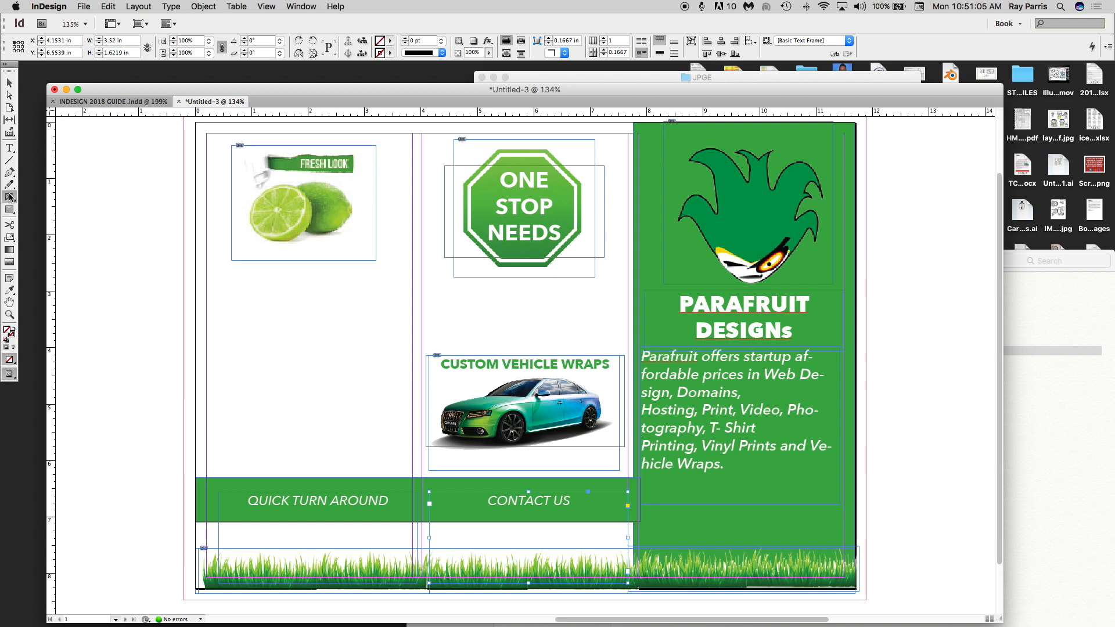
# - Draw a frame below the limes, place social.jpg, fit the frame to it and nudge it down
pyautogui.moveTo(215, 277); pyautogui.dragTo(262, 426)
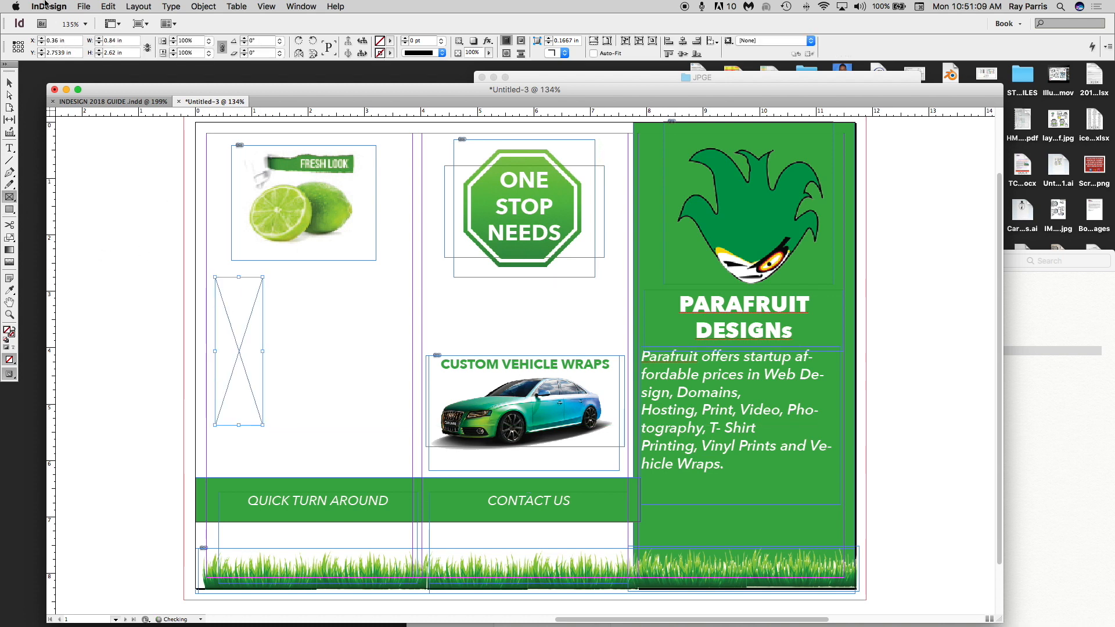
pyautogui.click(84, 7)
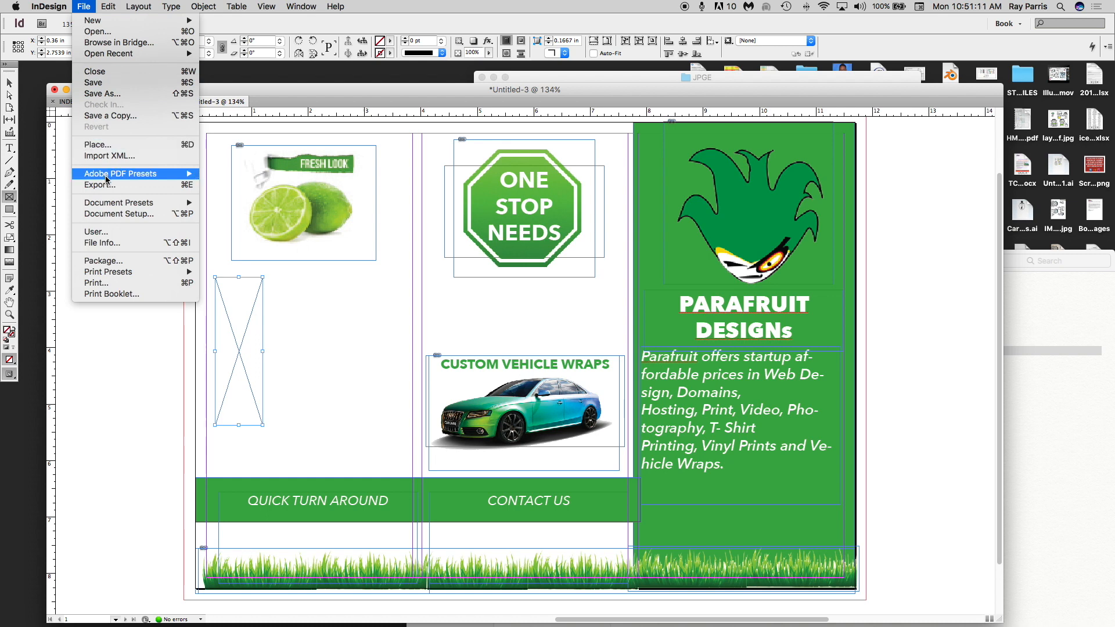
pyautogui.click(98, 144)
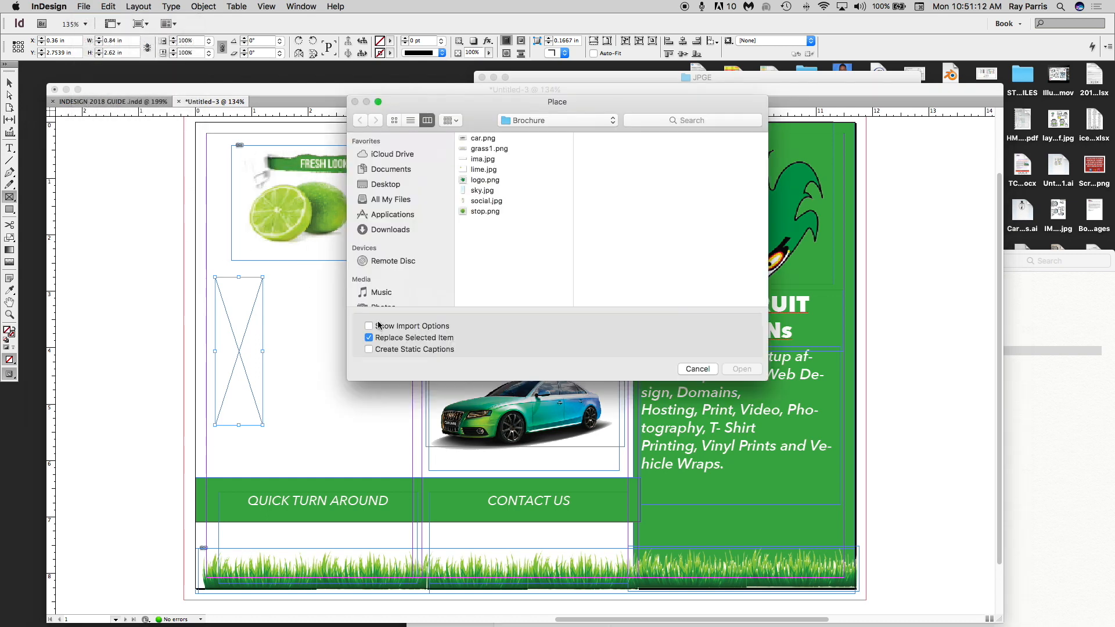
pyautogui.click(485, 201)
pyautogui.click(742, 369)
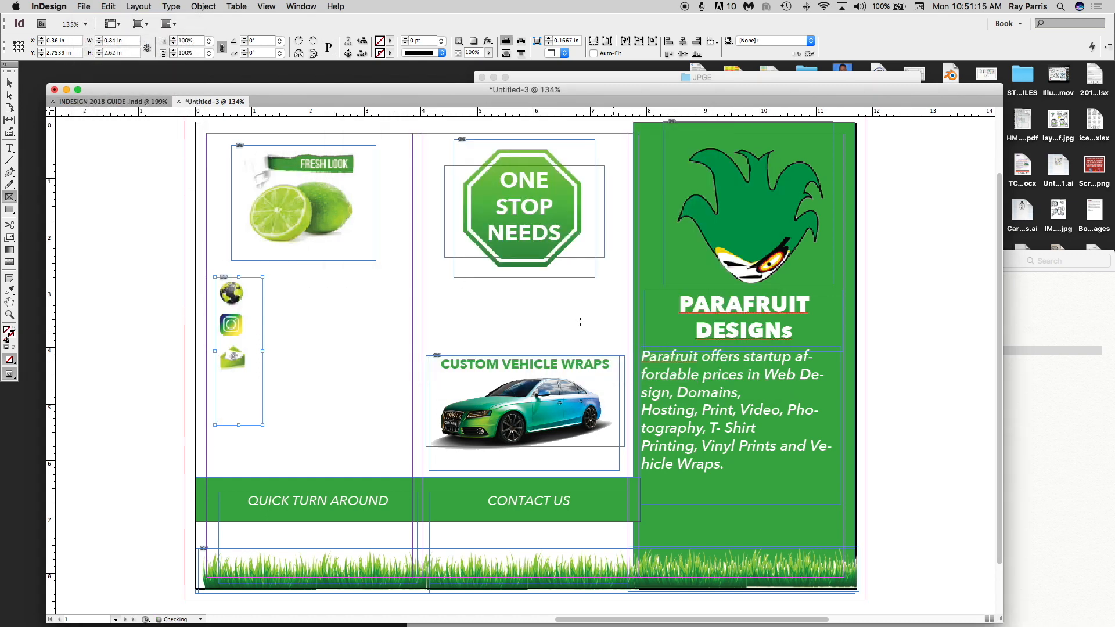
pyautogui.press('v')
pyautogui.doubleClick(261, 423)
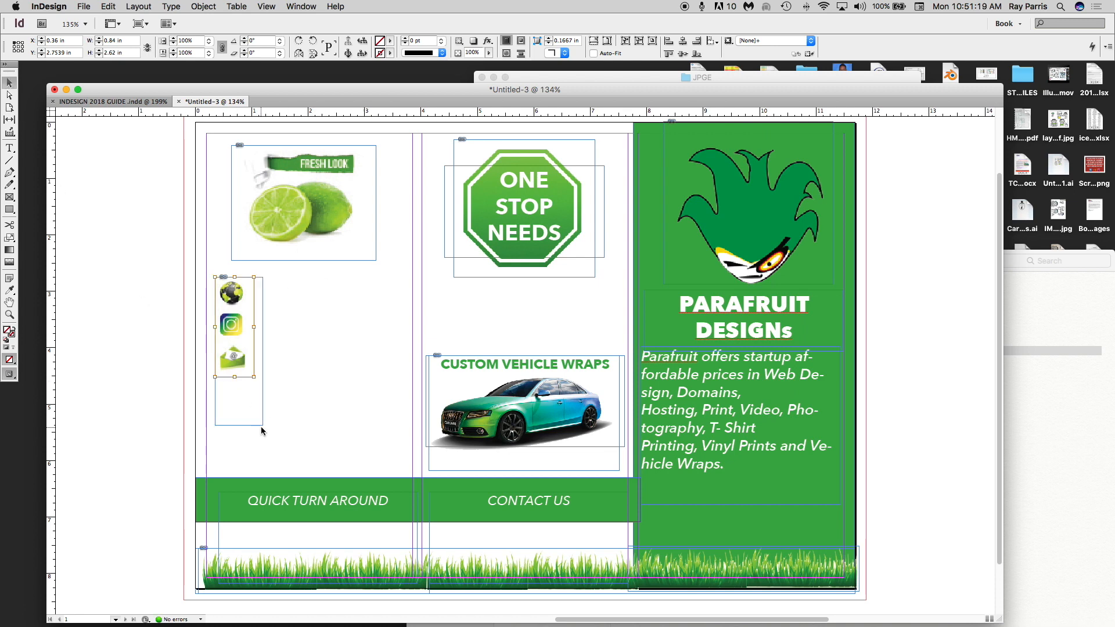
pyautogui.doubleClick(263, 426)
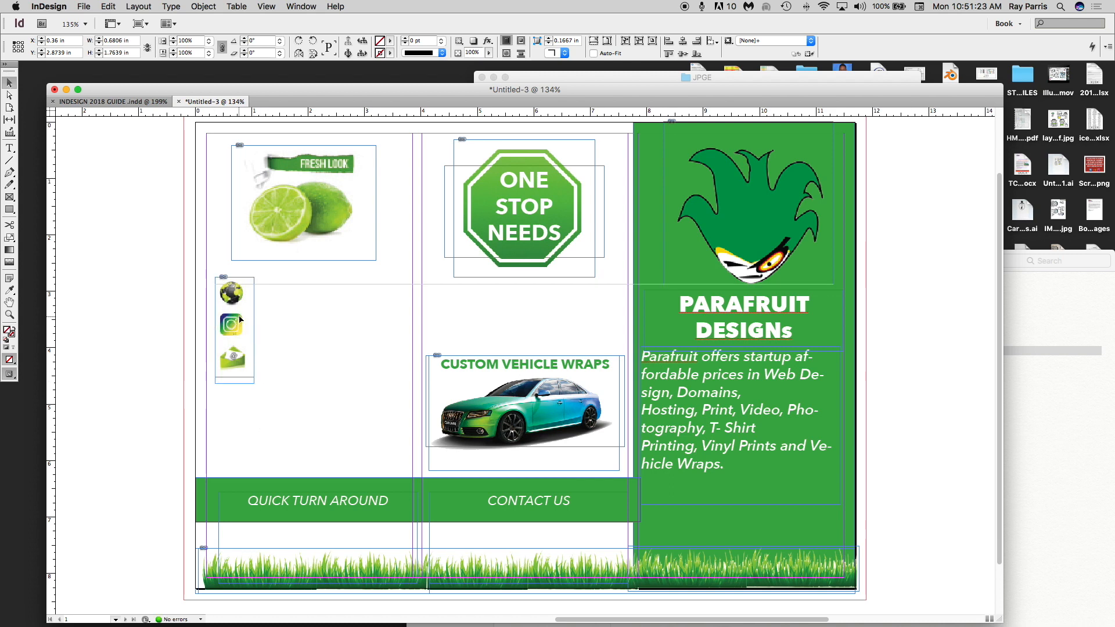
pyautogui.moveTo(239, 315); pyautogui.dragTo(239, 322)
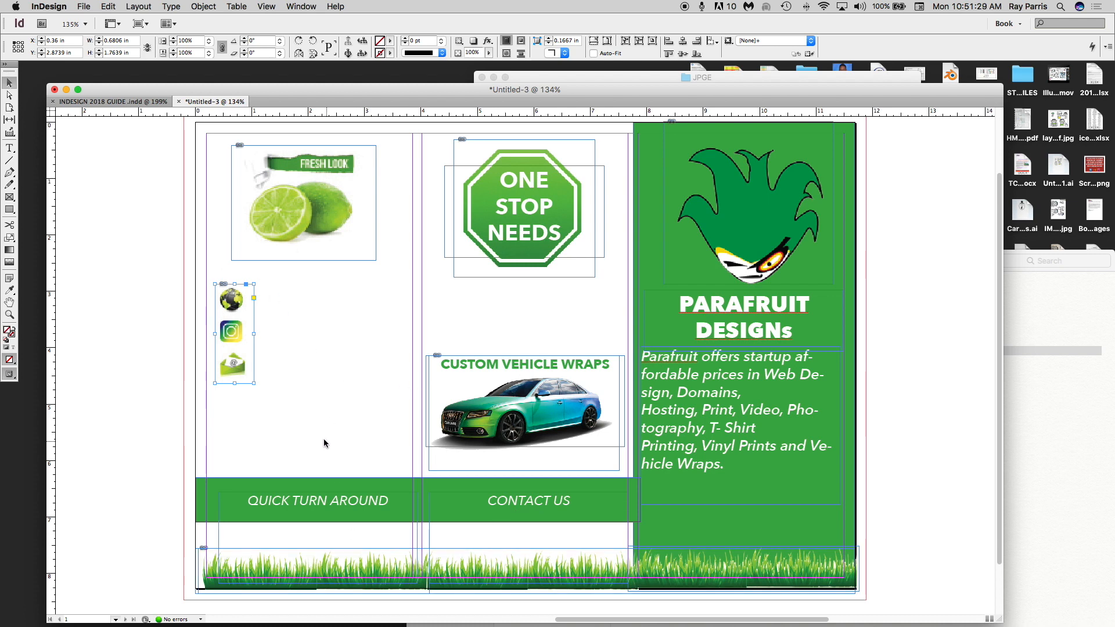
# - Place ima.jpg in a wide frame, widen it to show the RSS icon, and move it below the headings
pyautogui.click(10, 196)
pyautogui.moveTo(226, 418)
pyautogui.mouseDown()
pyautogui.moveTo(411, 485)
pyautogui.moveTo(407, 466)
pyautogui.mouseUp()
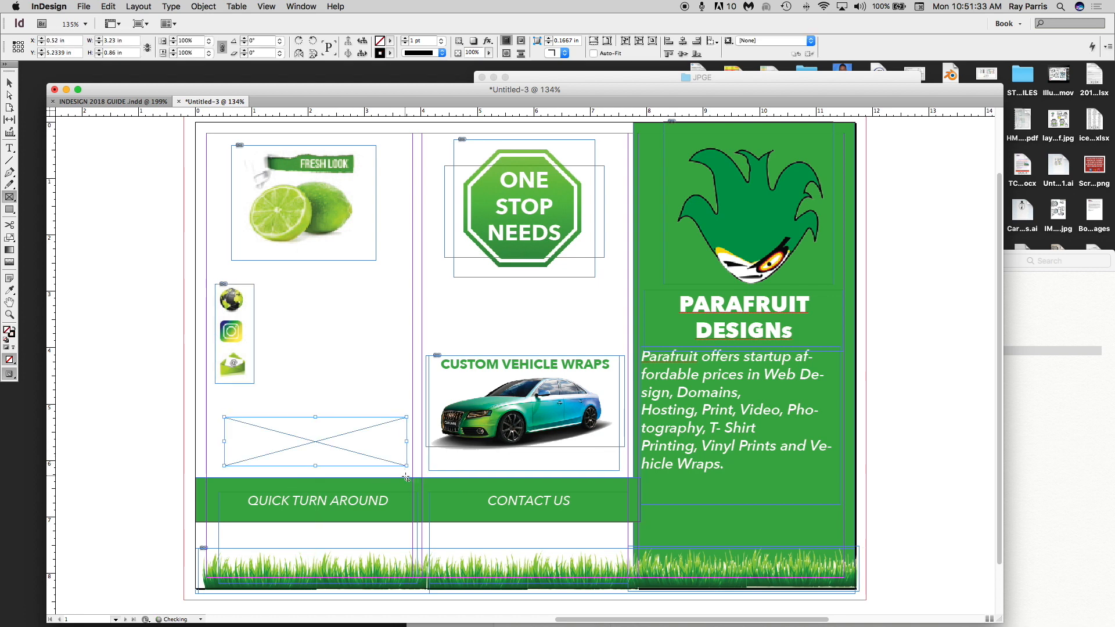
pyautogui.click(83, 7)
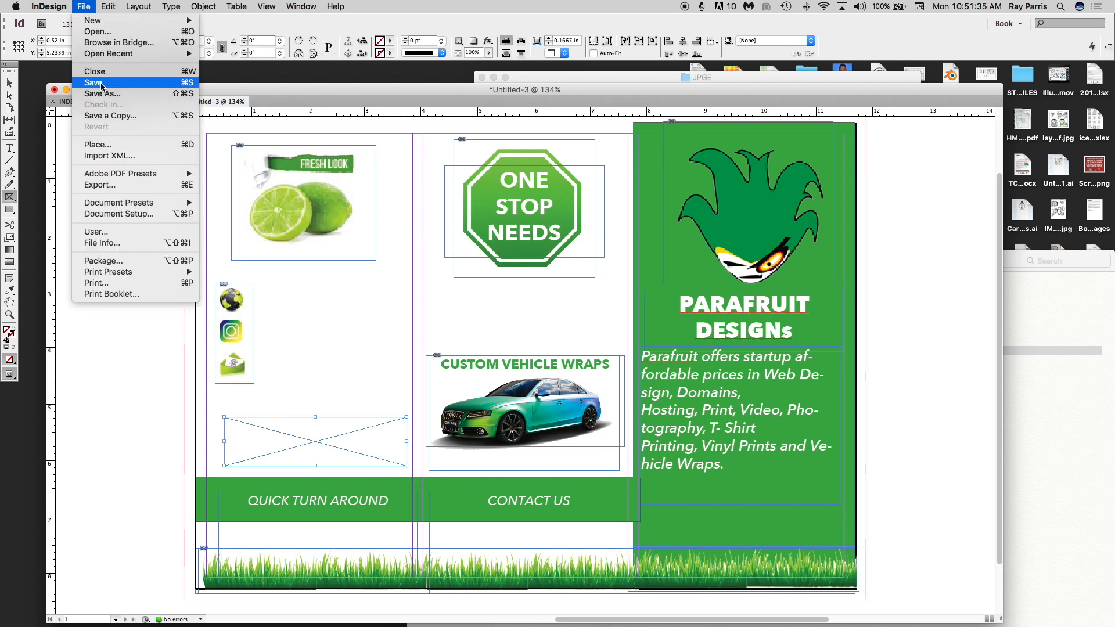
pyautogui.click(105, 144)
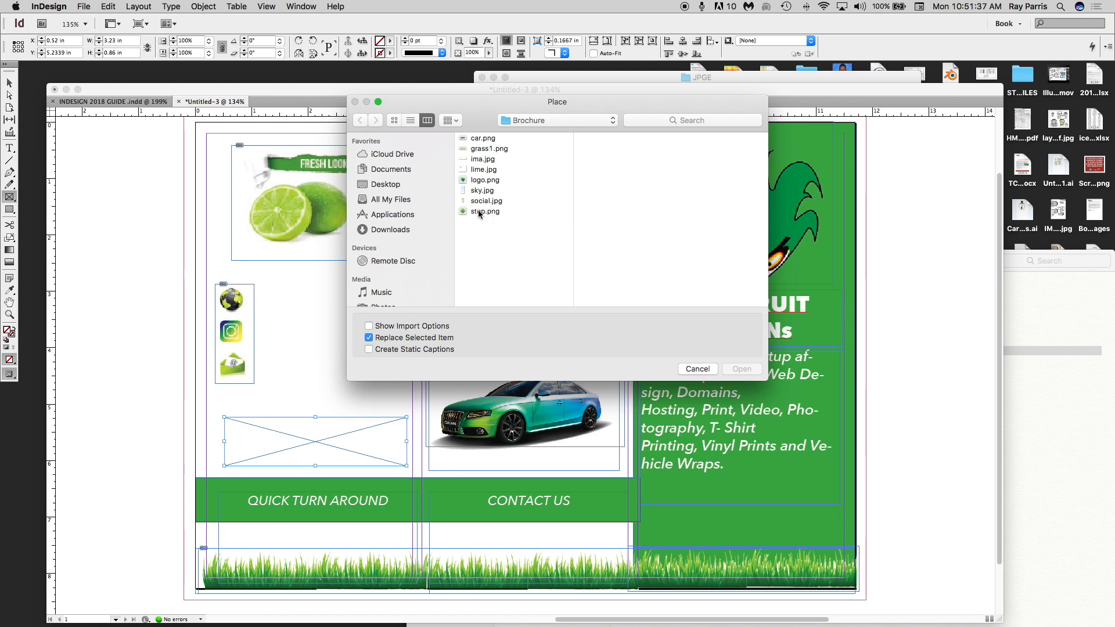
pyautogui.click(477, 169)
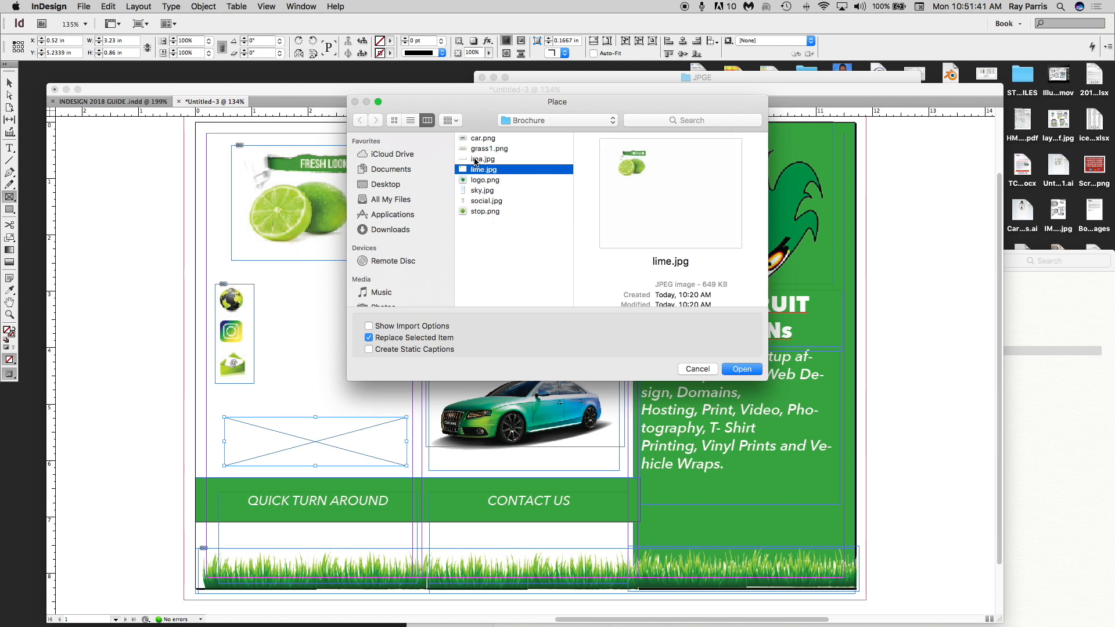
pyautogui.click(477, 159)
pyautogui.click(742, 368)
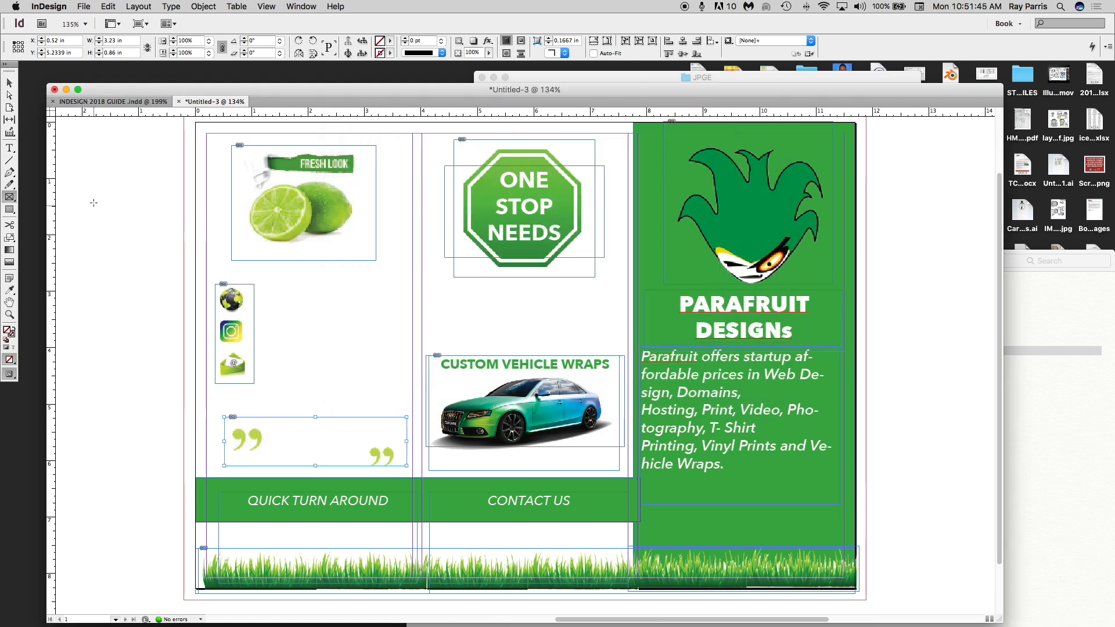
pyautogui.click(9, 83)
pyautogui.moveTo(406, 441); pyautogui.dragTo(553, 441)
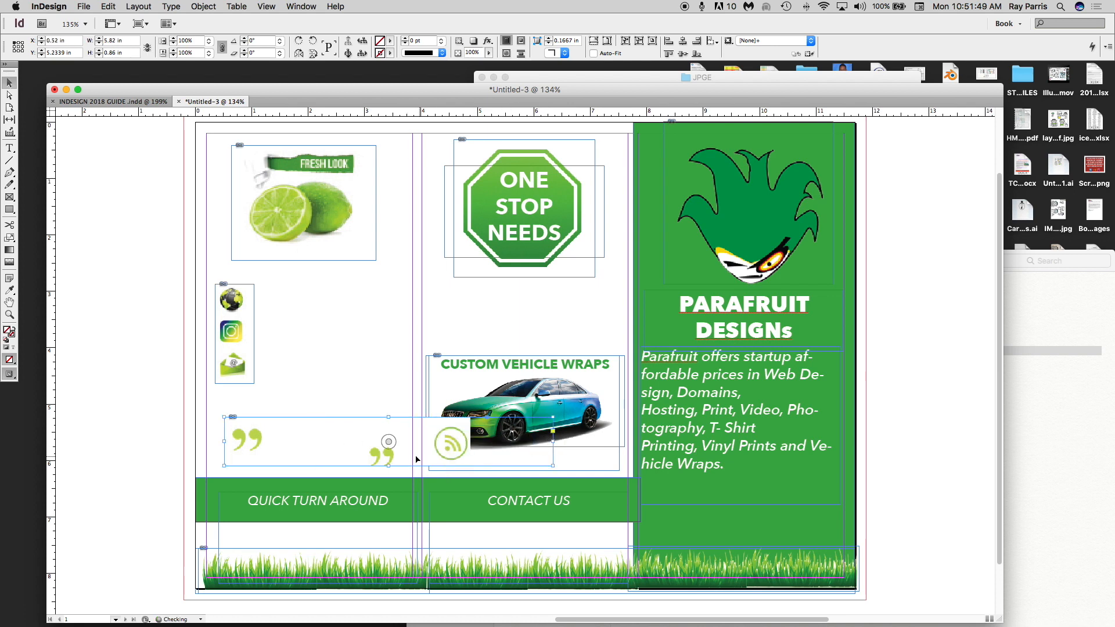
pyautogui.moveTo(389, 462); pyautogui.dragTo(422, 541)
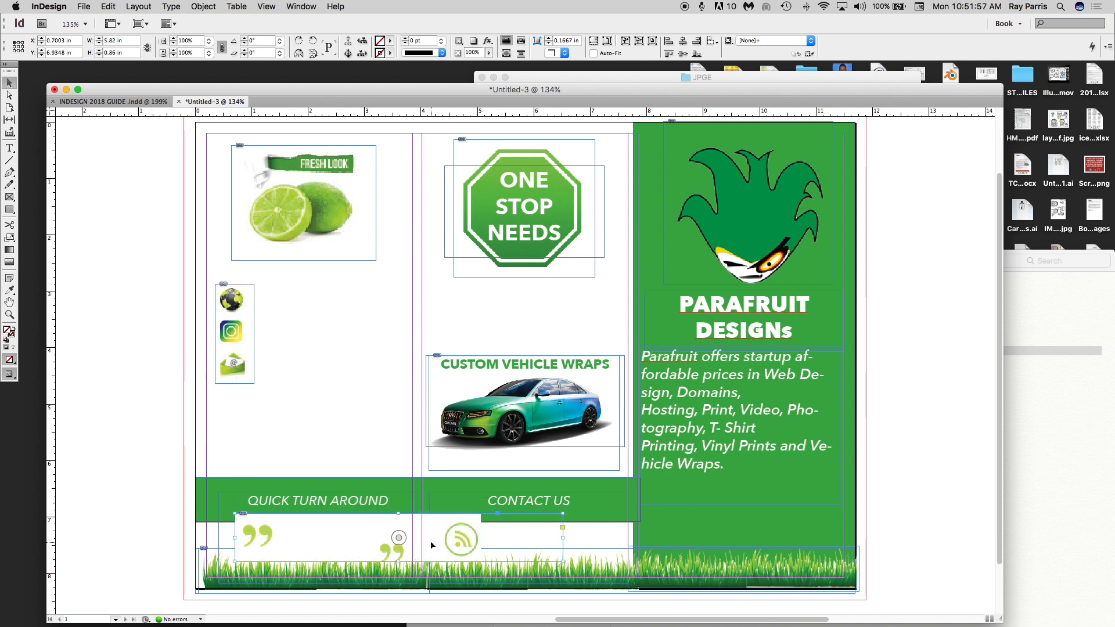
# - Send the ima.jpg quote graphic to the back with Object > Arrange, then nudge it up
pyautogui.click(203, 6)
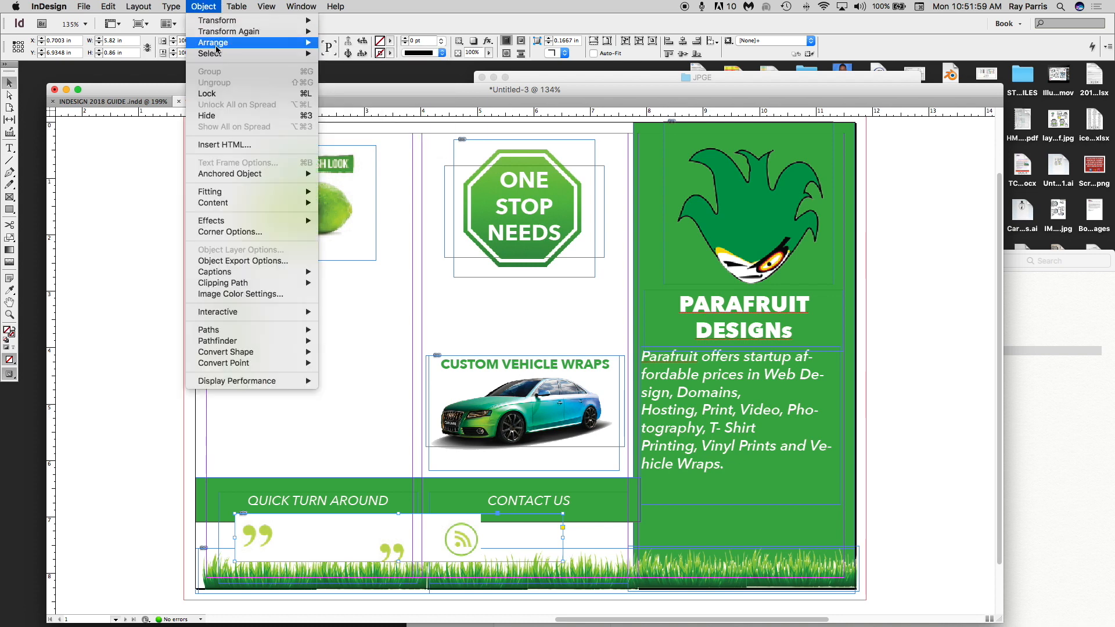
pyautogui.moveTo(217, 47)
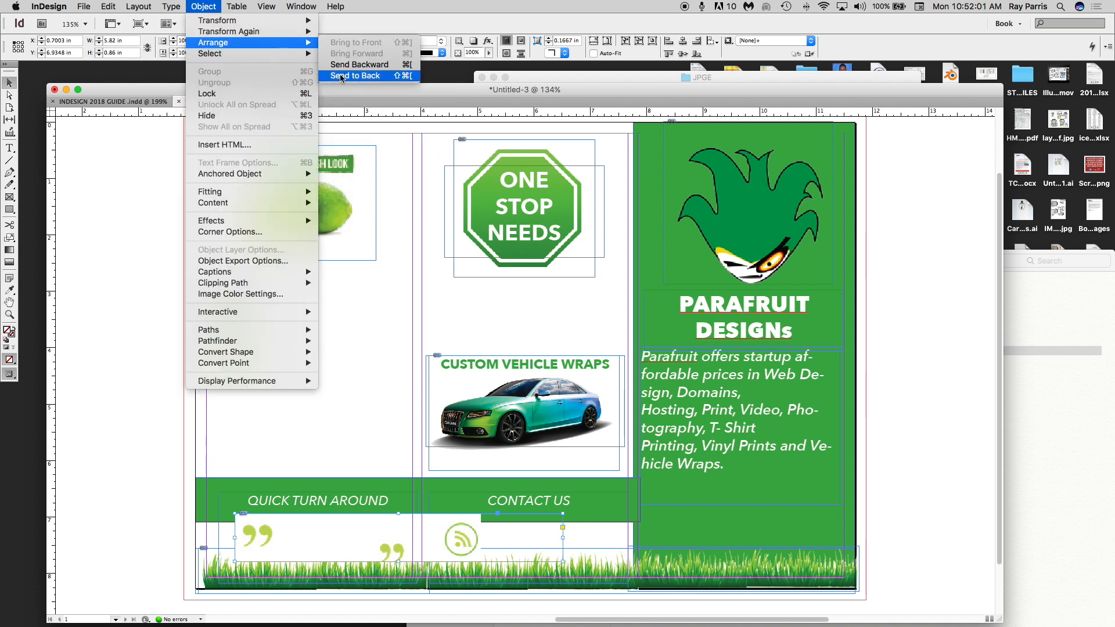
pyautogui.click(335, 77)
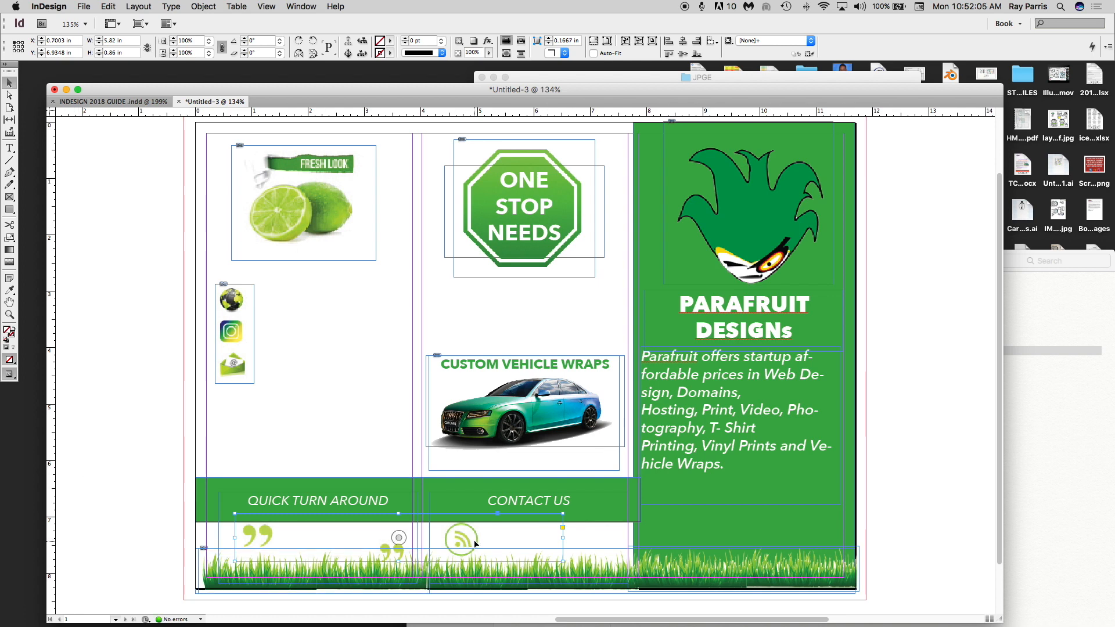
pyautogui.press('Up')
pyautogui.press('Up')
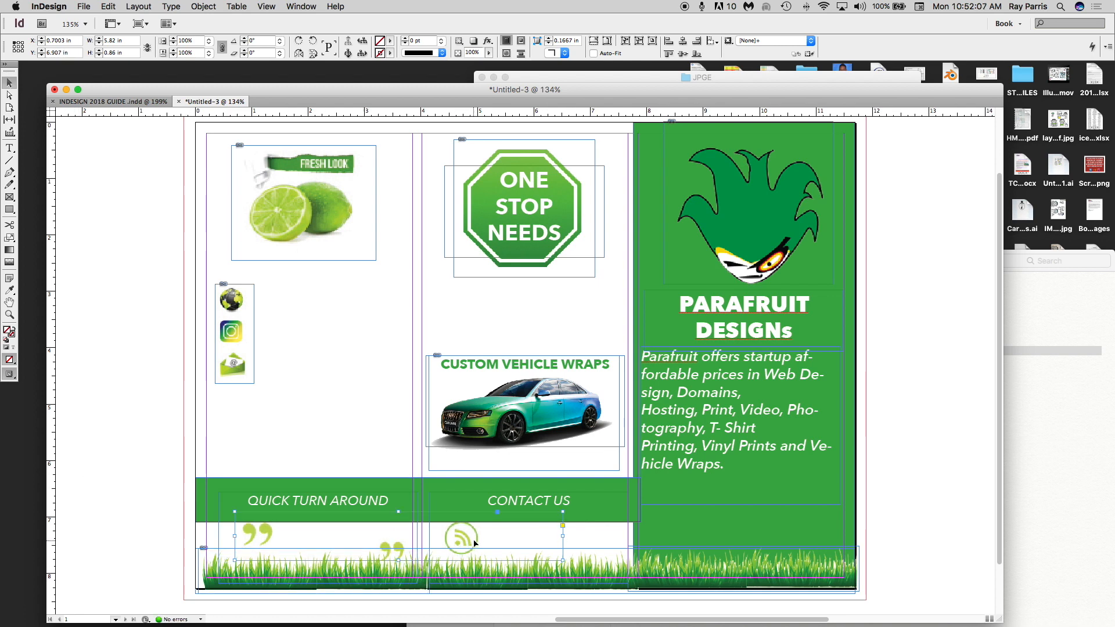
pyautogui.click(84, 411)
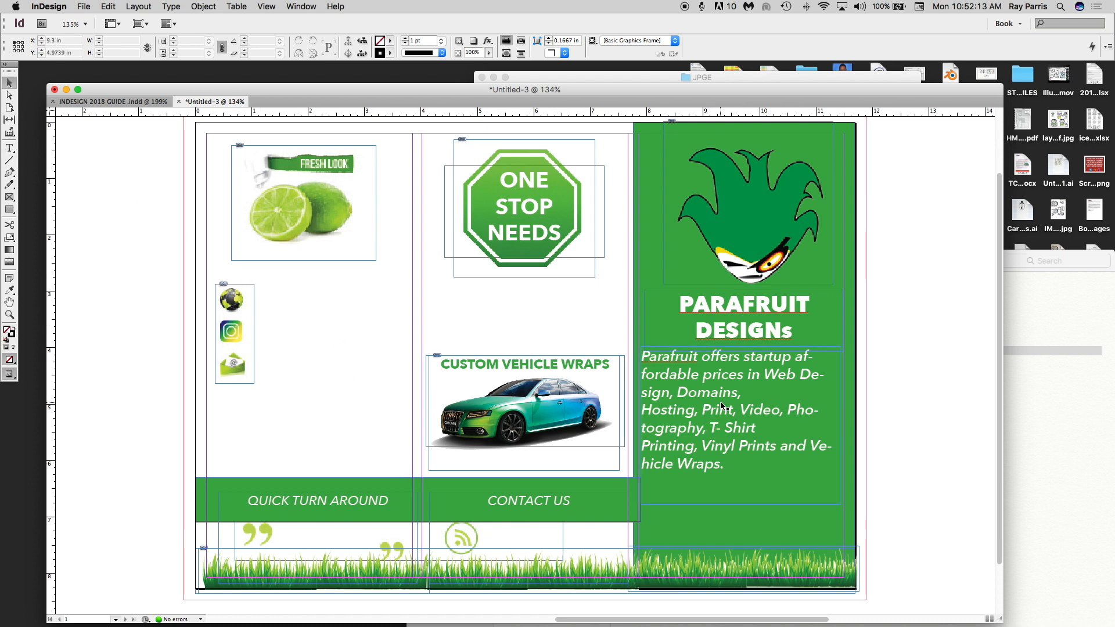
# - Paste a copy of the CUSTOM VEHICLE WRAPS heading beside the social icons and shrink its text to 11 pt
pyautogui.click(573, 369)
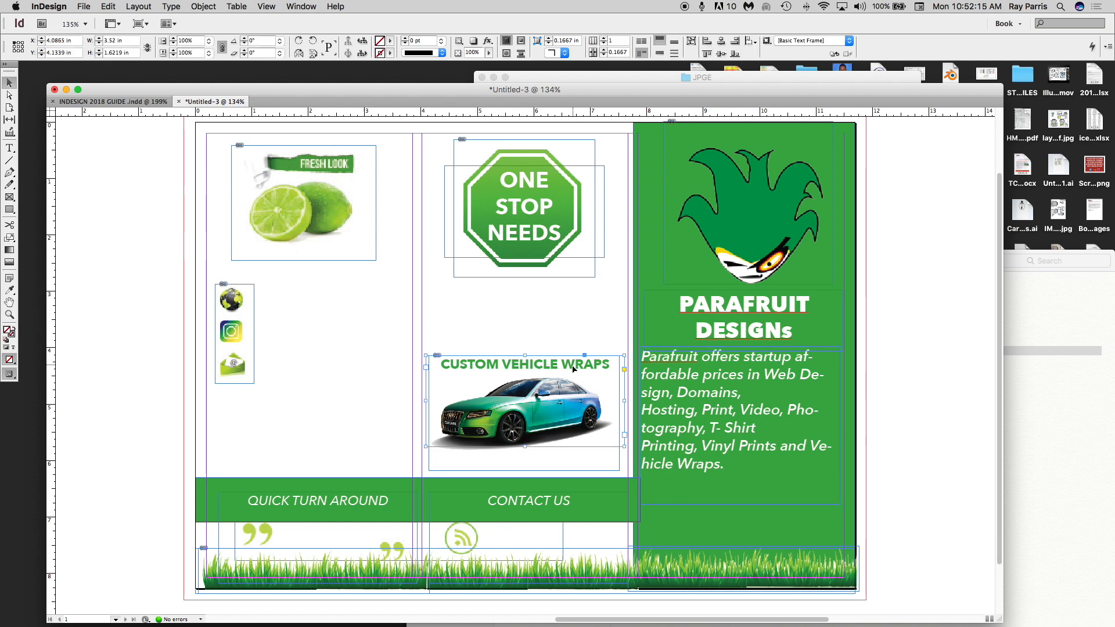
pyautogui.press('super+v')
pyautogui.moveTo(540, 331); pyautogui.dragTo(233, 292)
pyautogui.doubleClick(438, 299)
pyautogui.click(133, 44)
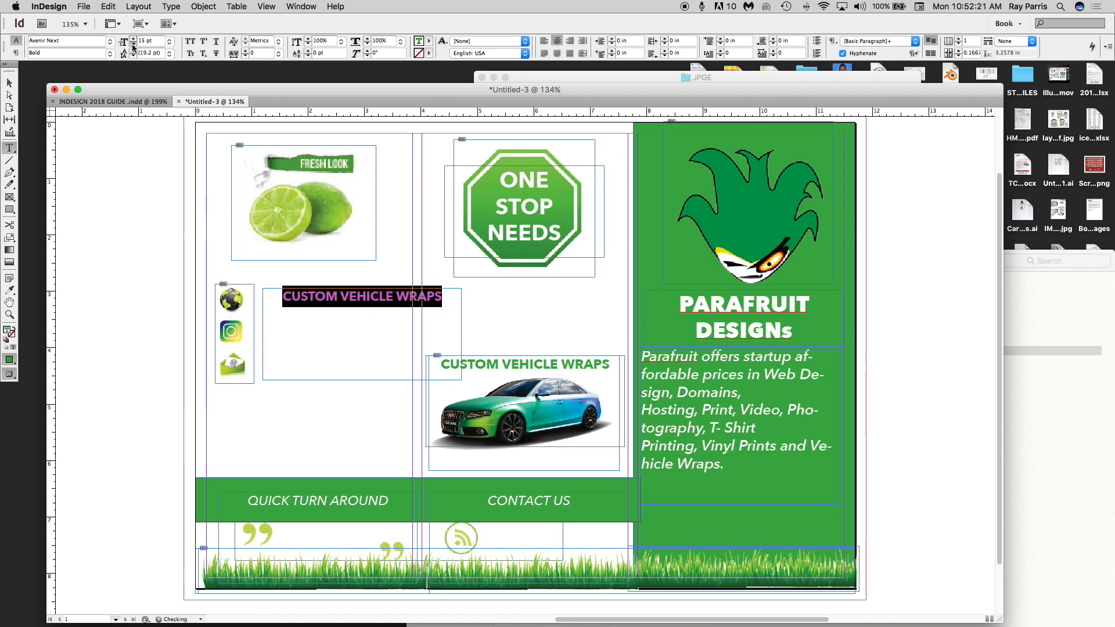
pyautogui.click(133, 44)
pyautogui.click(133, 45)
pyautogui.click(133, 44)
pyautogui.click(133, 44)
pyautogui.click(133, 44)
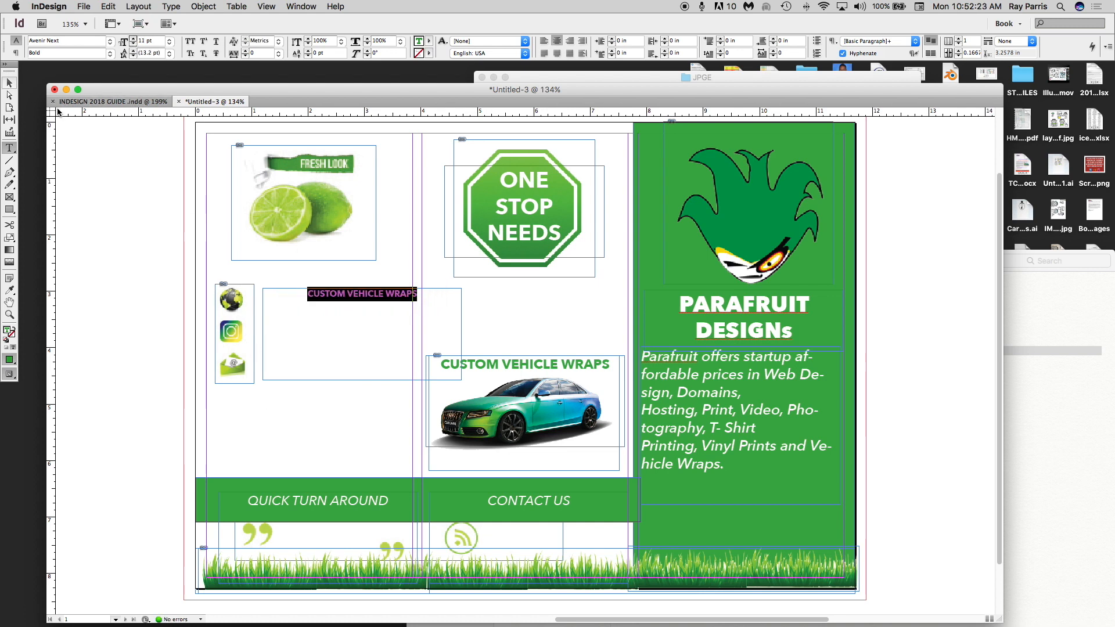
pyautogui.write('WWW')
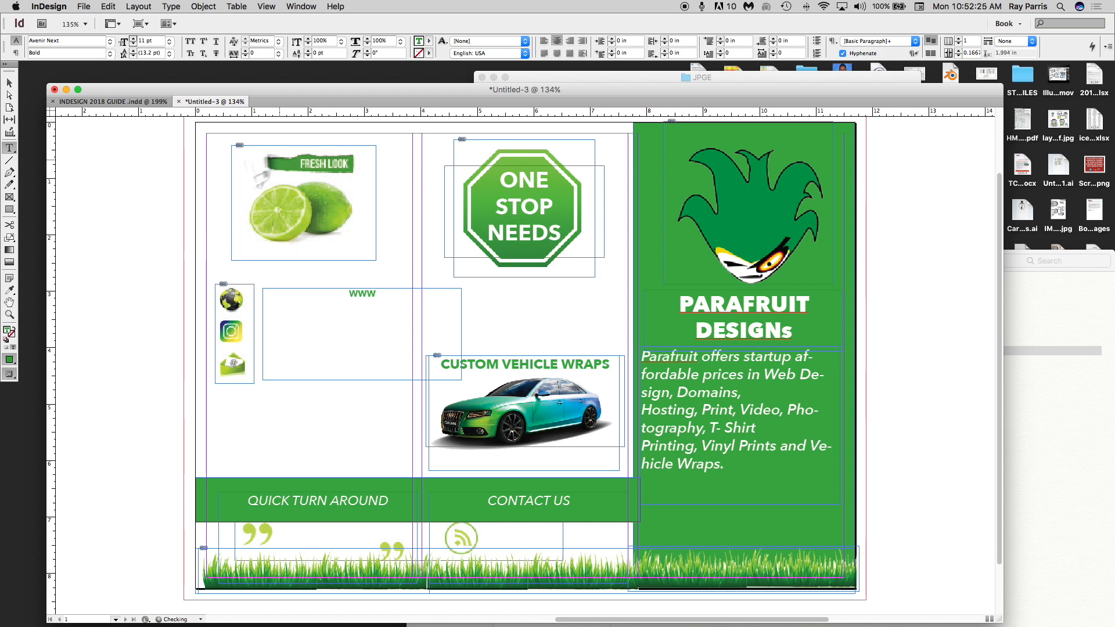
pyautogui.write('.PARAFRUIT')
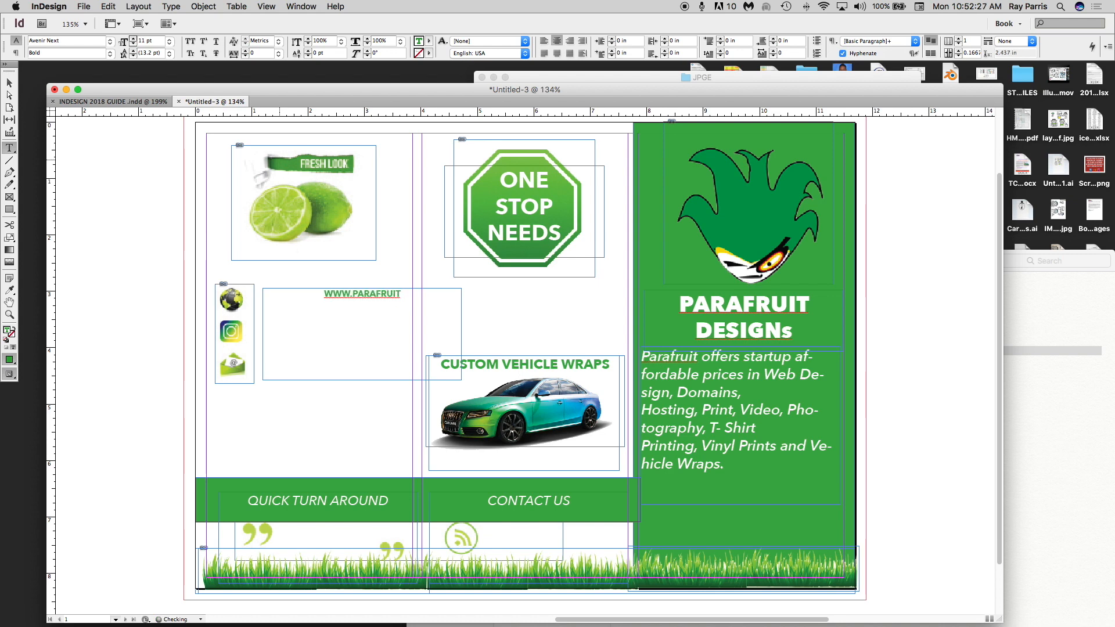
pyautogui.write('.COM')
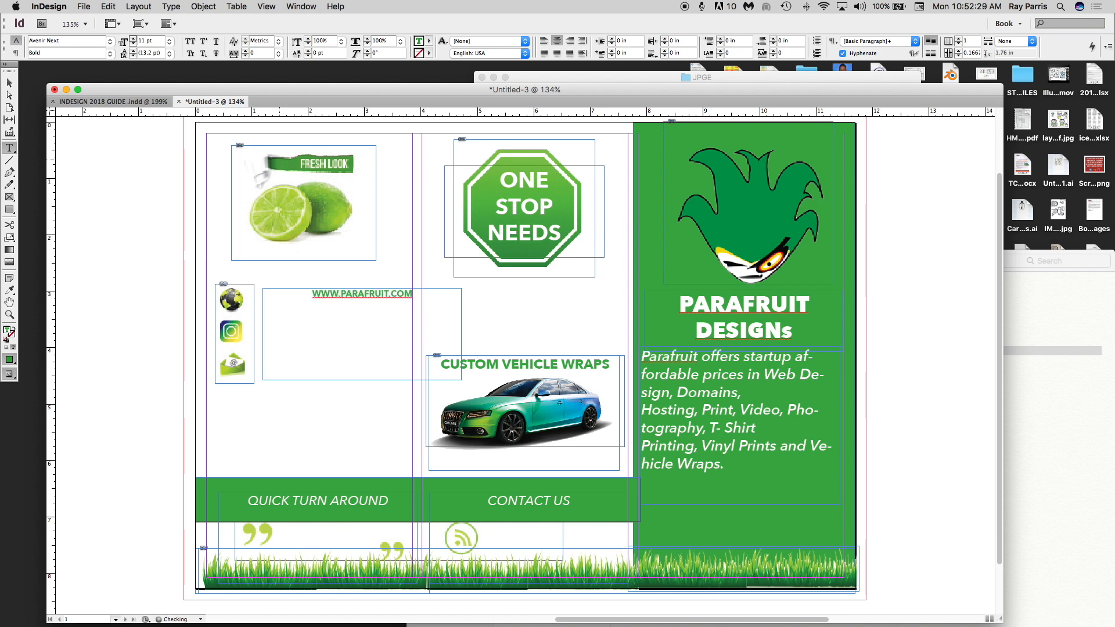
pyautogui.press('Return')
pyautogui.write('@PARAFRUIT_')
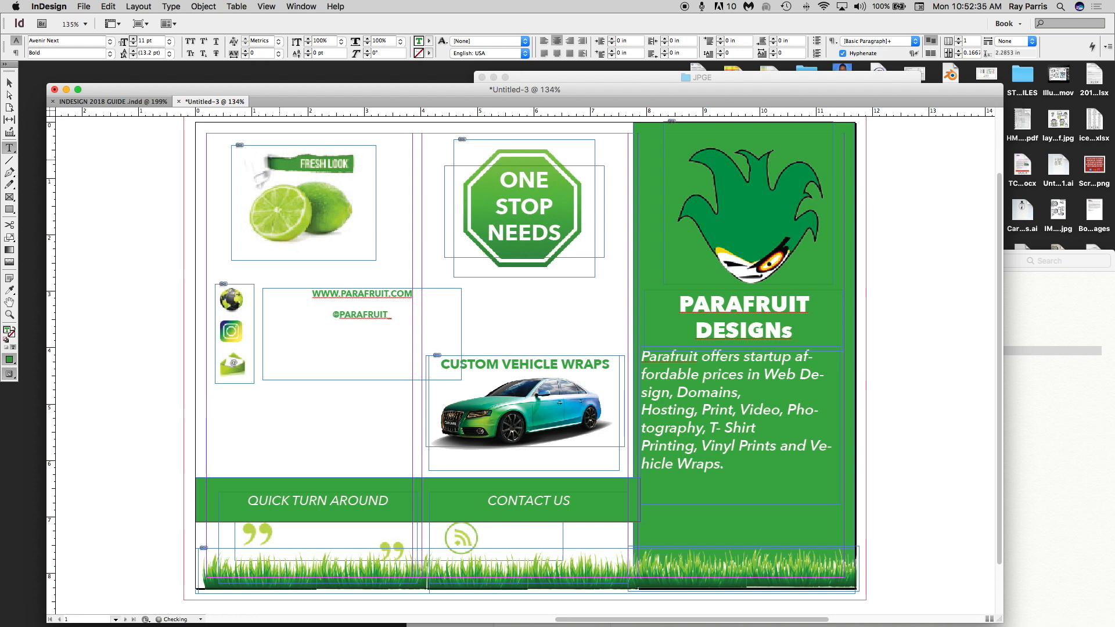
pyautogui.write('DESIGNS')
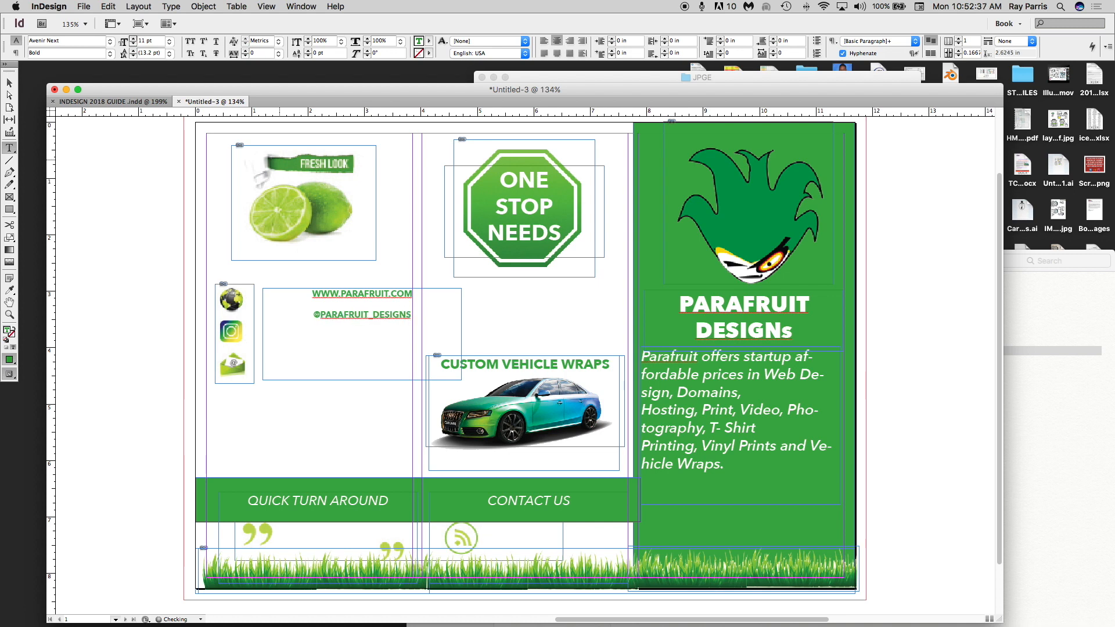
pyautogui.press('Return')
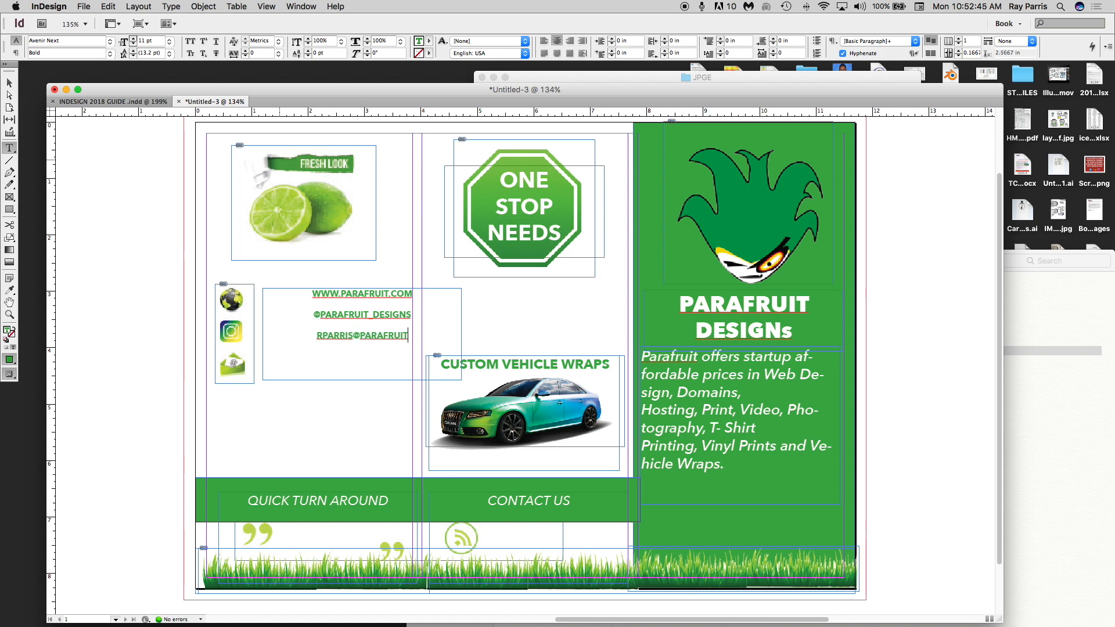
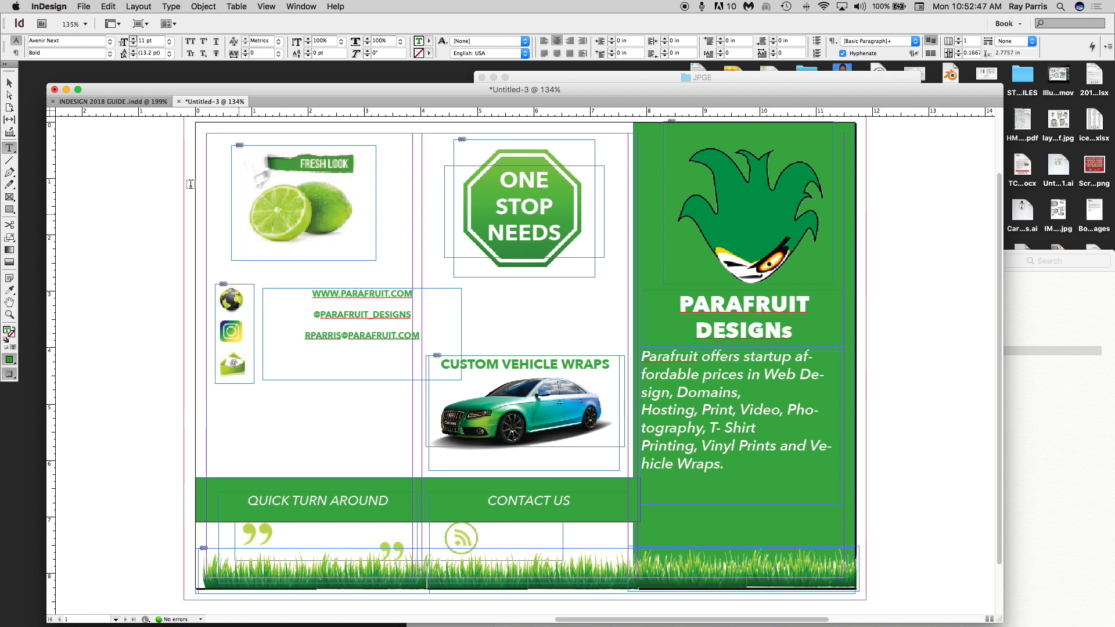
# - Add line breaks so each contact line sits level with its icon, and nudge the frame beside the icons
pyautogui.click(9, 83)
pyautogui.moveTo(338, 303); pyautogui.dragTo(305, 307)
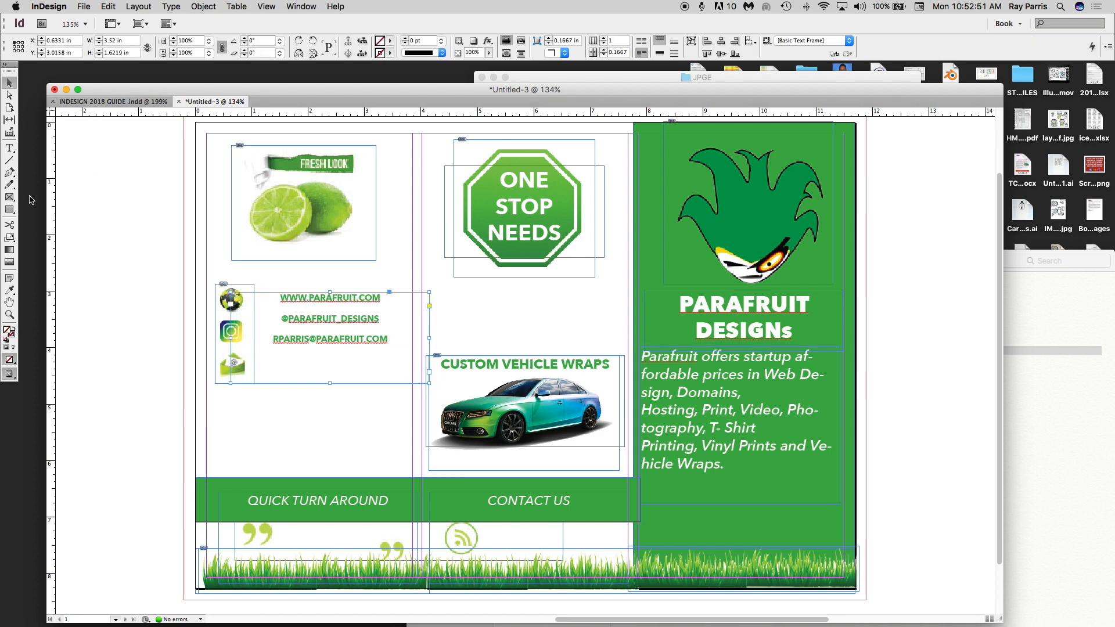
pyautogui.click(9, 148)
pyautogui.click(287, 298)
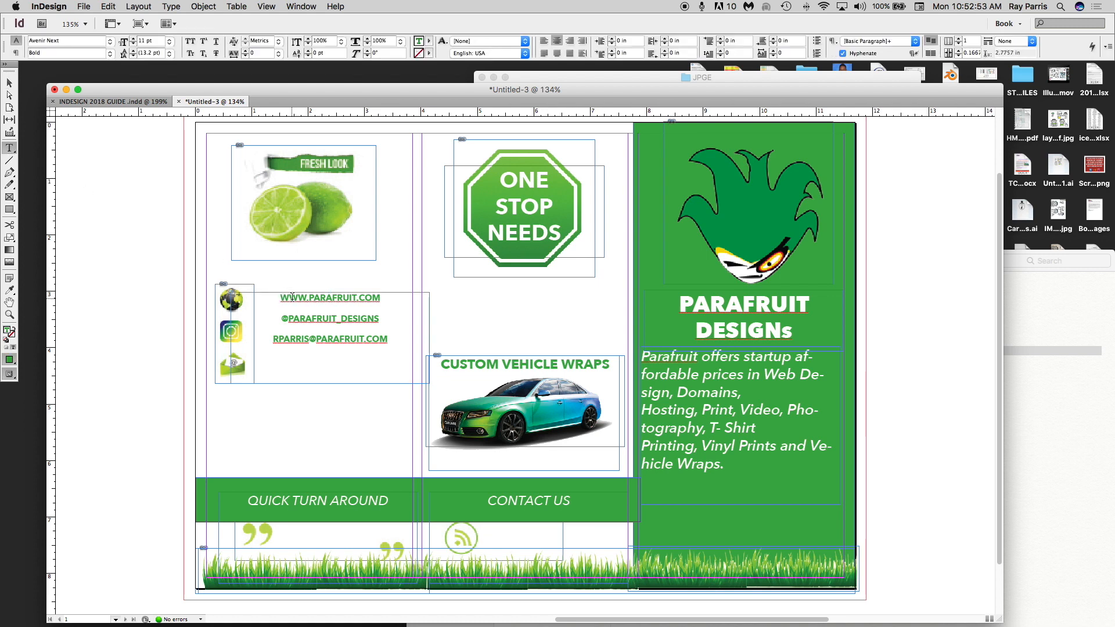
pyautogui.click(281, 319)
pyautogui.press('Return')
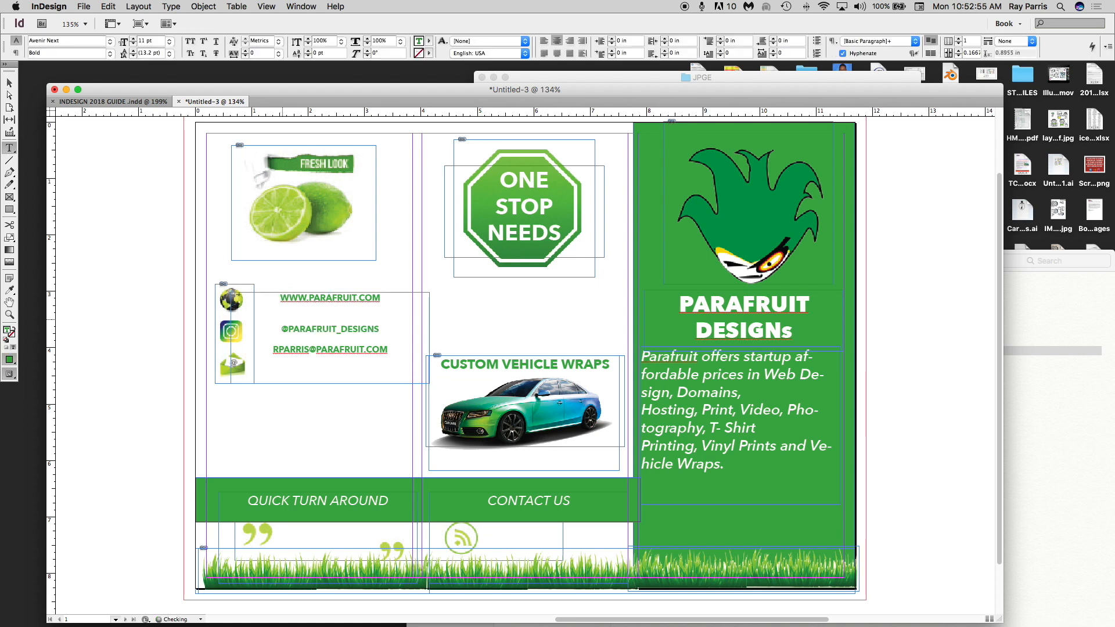
pyautogui.click(273, 350)
pyautogui.press('Return')
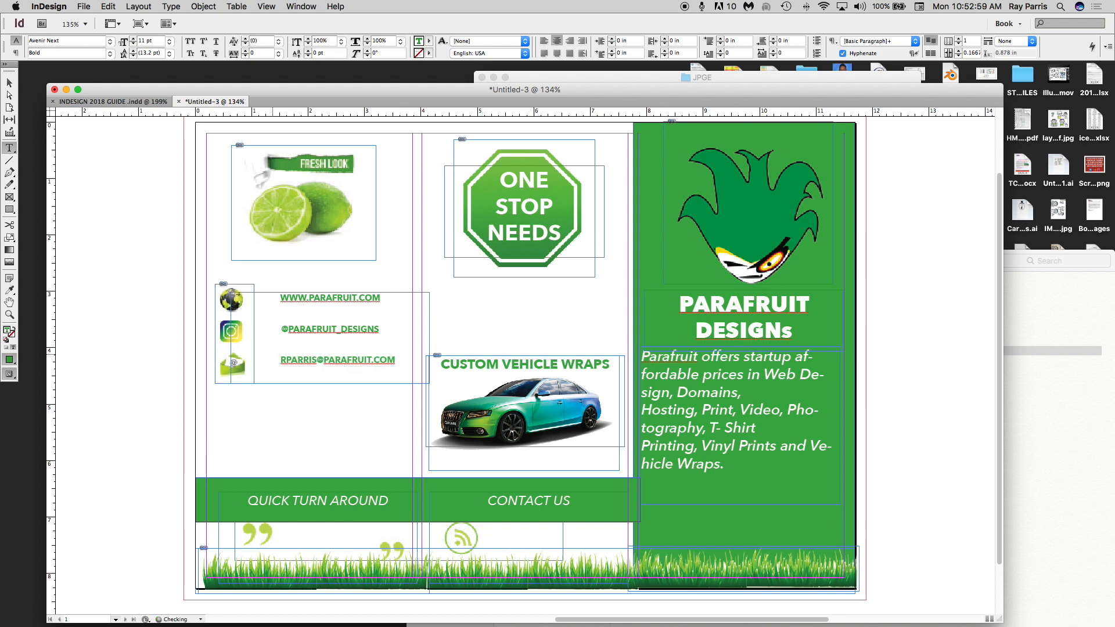
pyautogui.click(9, 83)
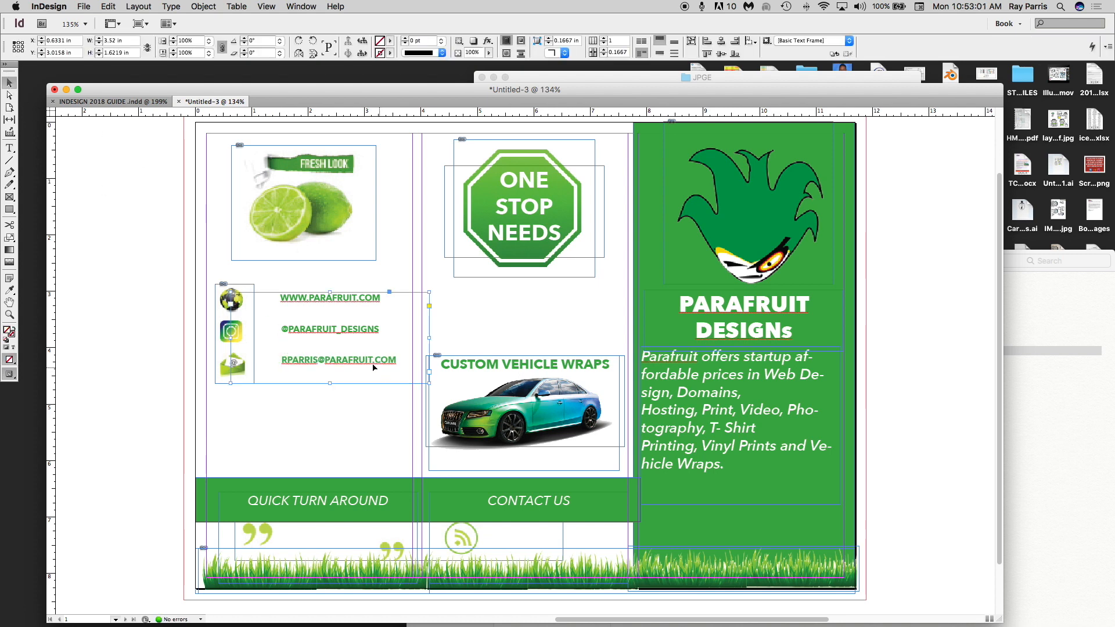
pyautogui.moveTo(353, 335); pyautogui.dragTo(300, 333)
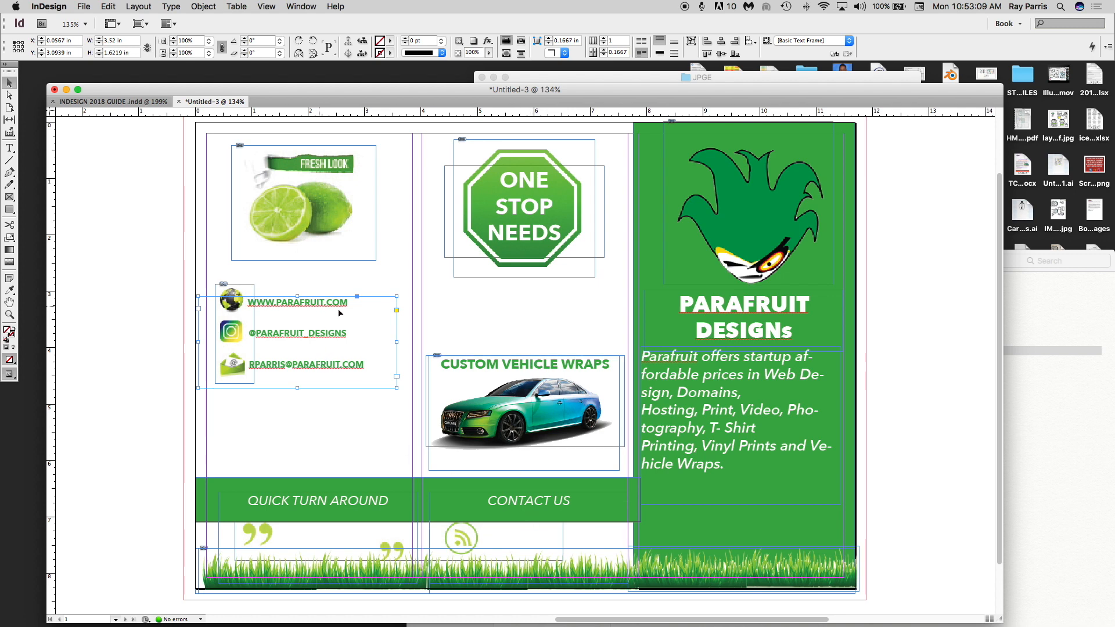
pyautogui.click(522, 367)
# - Paste another copy of the heading and replace its text with the contact phone number
pyautogui.press('super+c')
pyautogui.press('super+v')
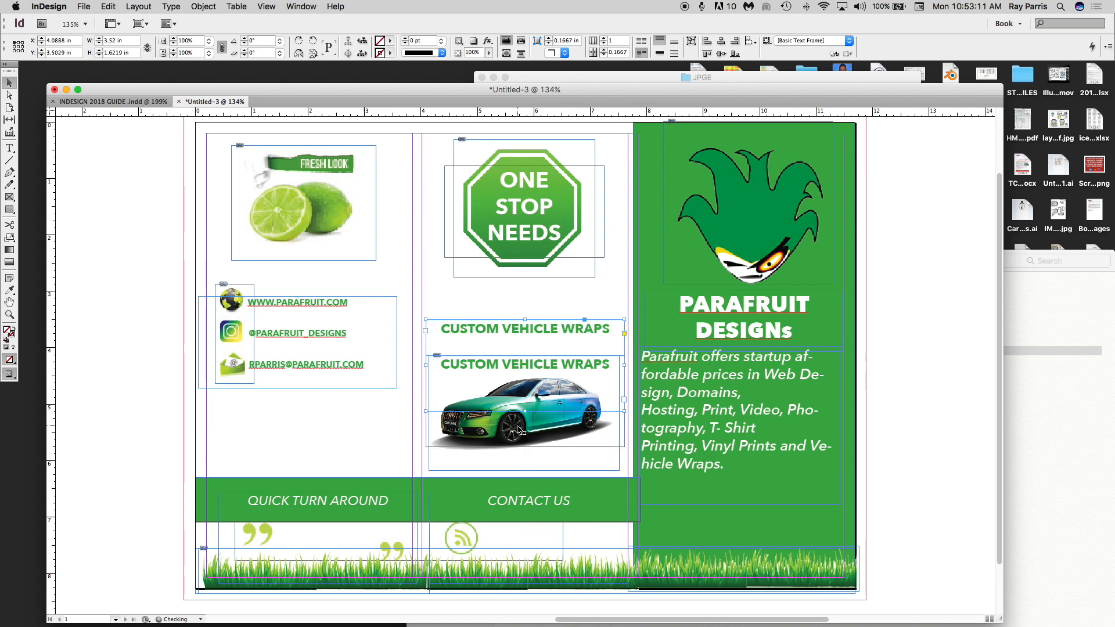
pyautogui.doubleClick(532, 331)
pyautogui.press('super+a')
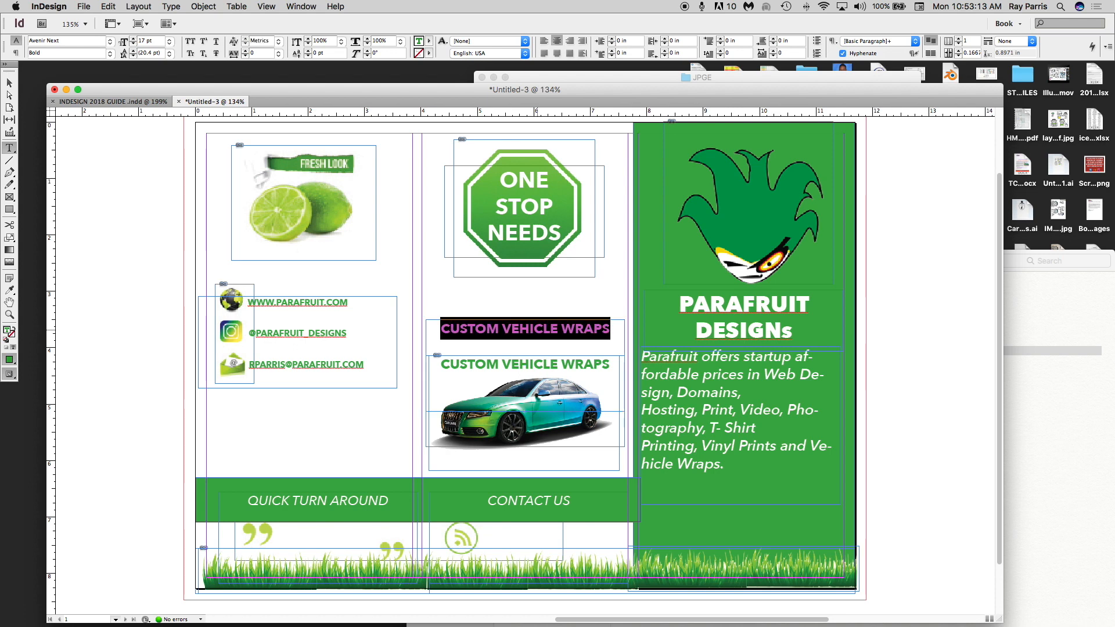
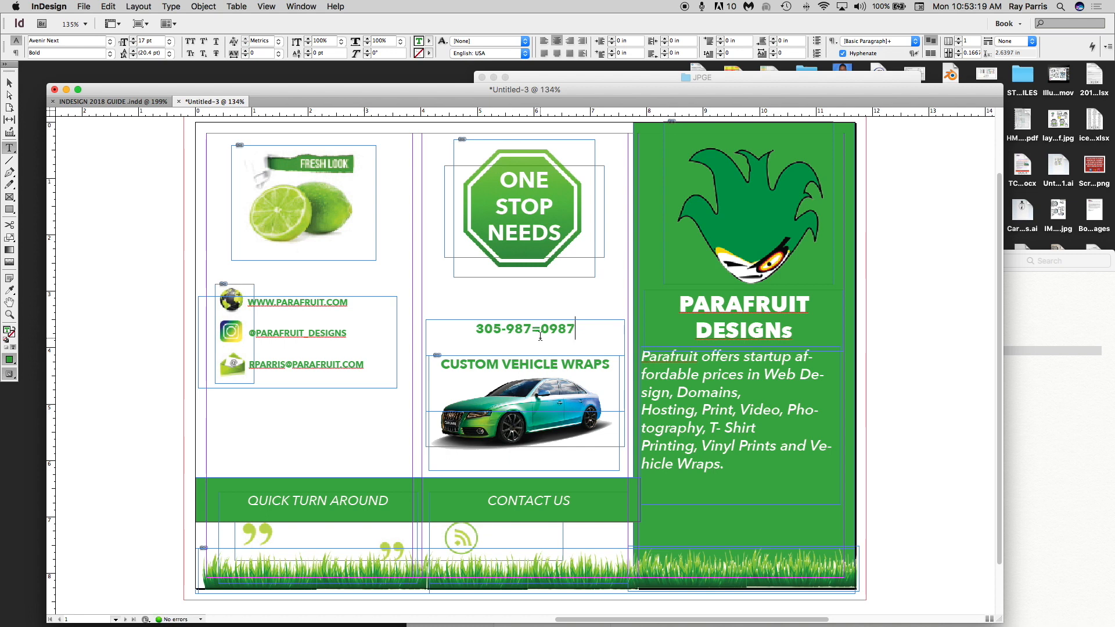
pyautogui.click(541, 331)
pyautogui.press('BackSpace')
pyautogui.write('_')
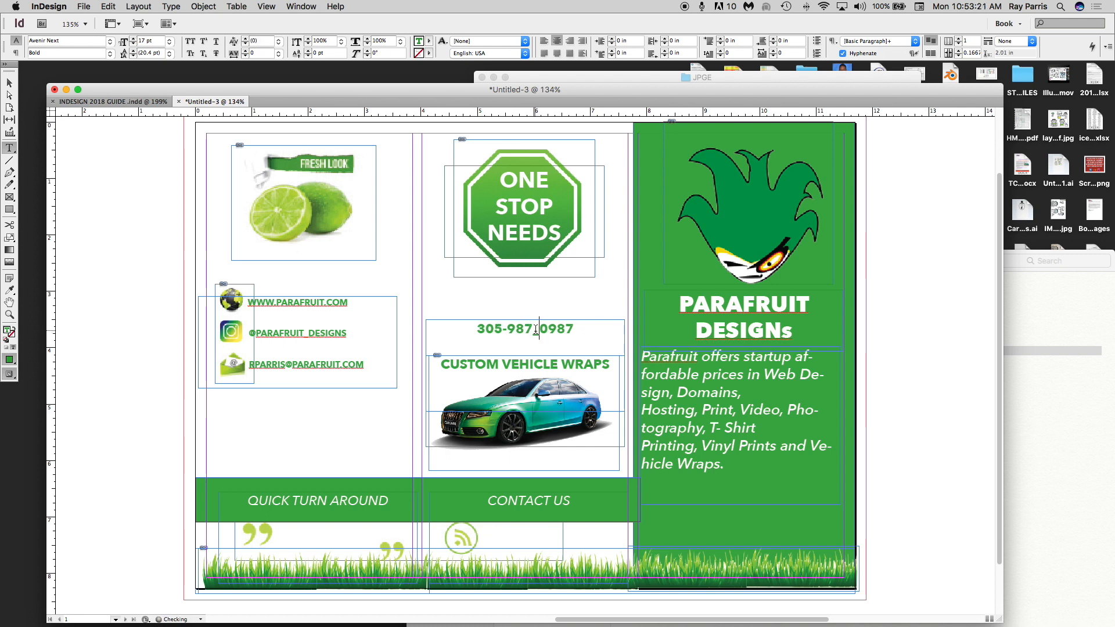
pyautogui.press('BackSpace')
pyautogui.write('-')
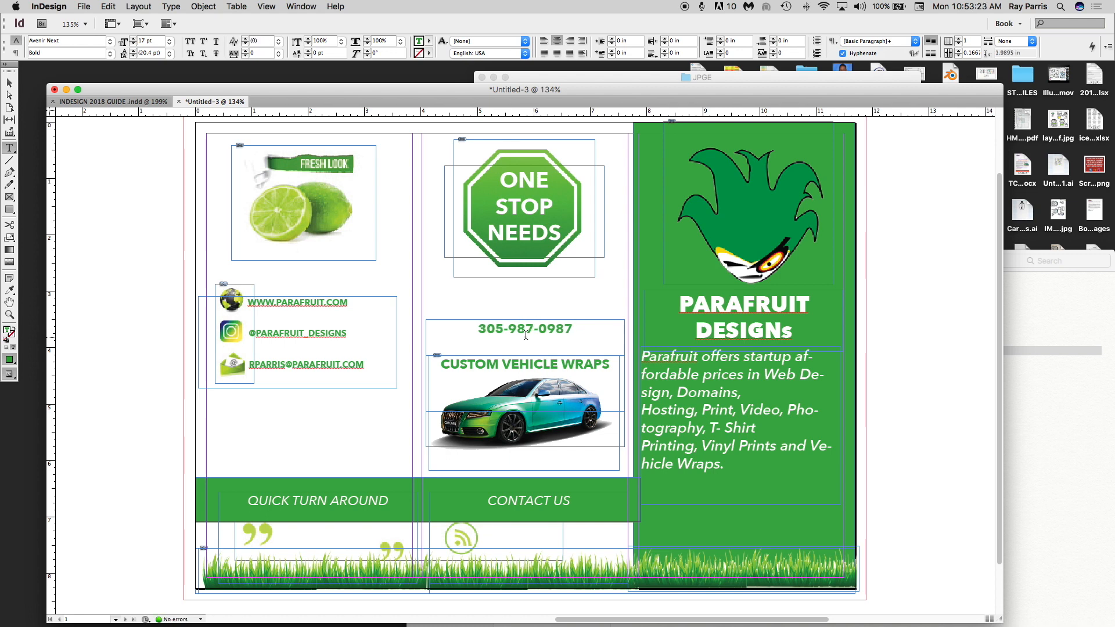
pyautogui.press('Escape')
# - Move the phone number frame beside the RSS icon under CONTACT US
pyautogui.click(529, 402)
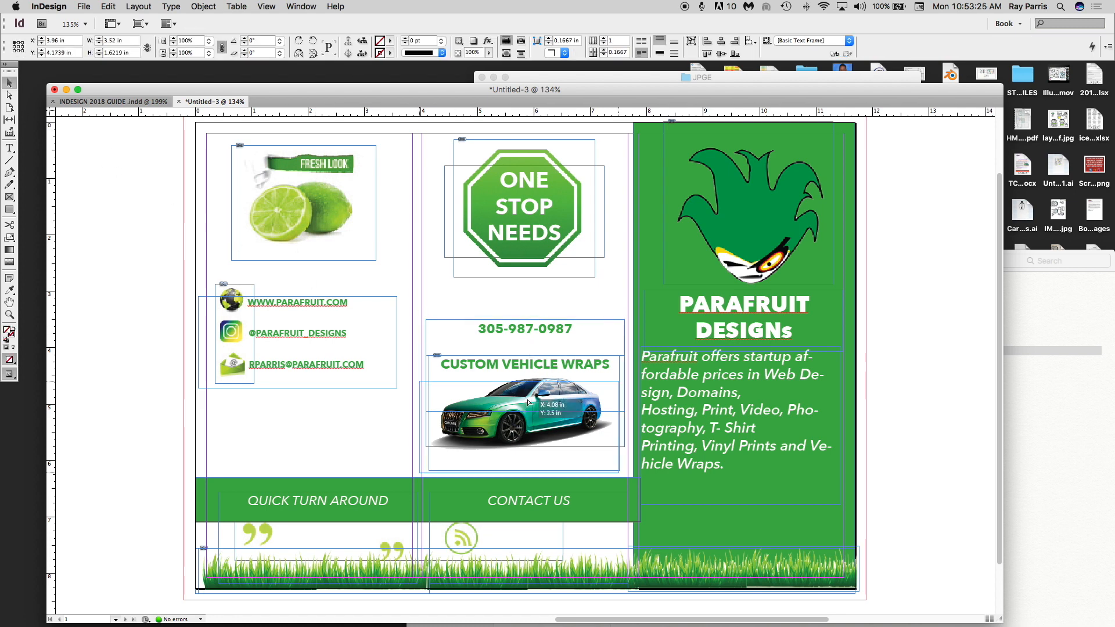
pyautogui.moveTo(529, 402); pyautogui.dragTo(545, 540)
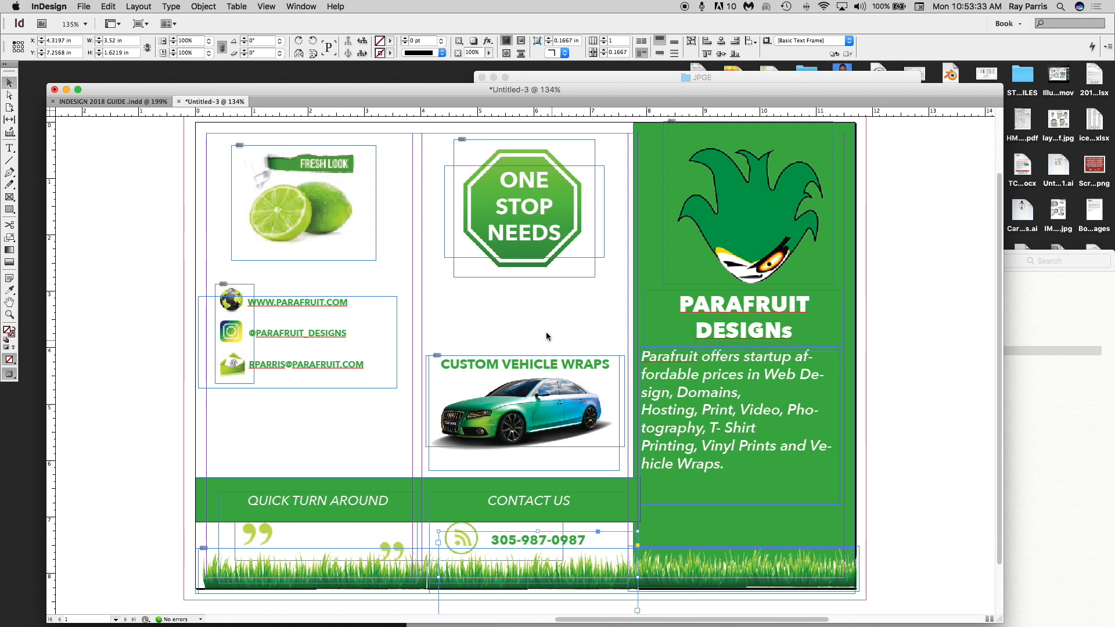
pyautogui.click(432, 297)
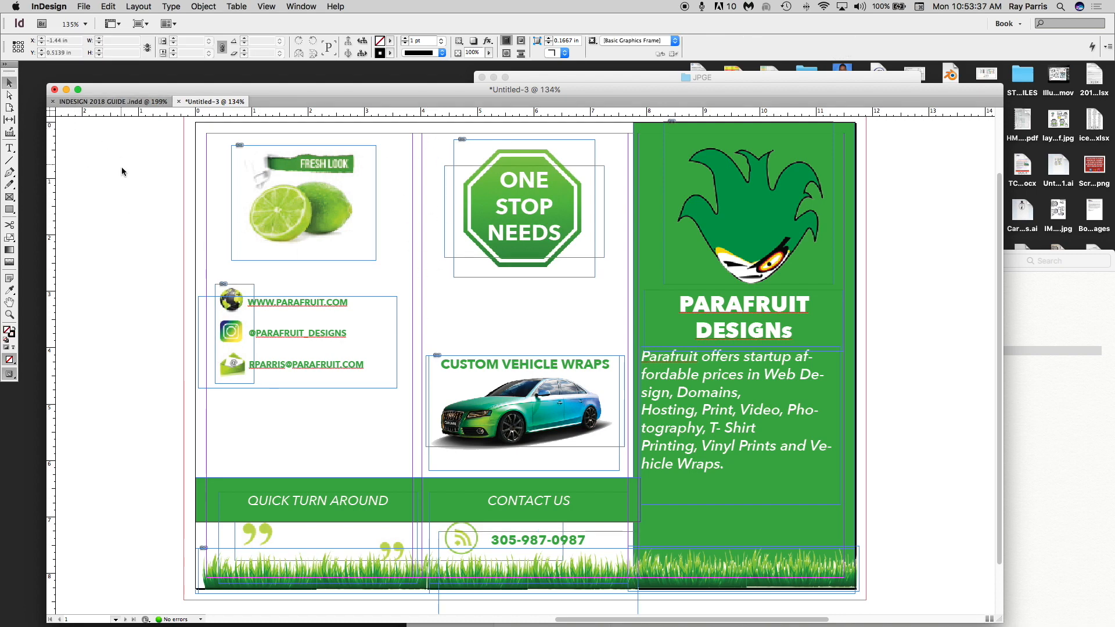
# - Draw a tall frame on the pasteboard beside the page and place sky.jpg into it
pyautogui.hscroll(-5, 123, 172)
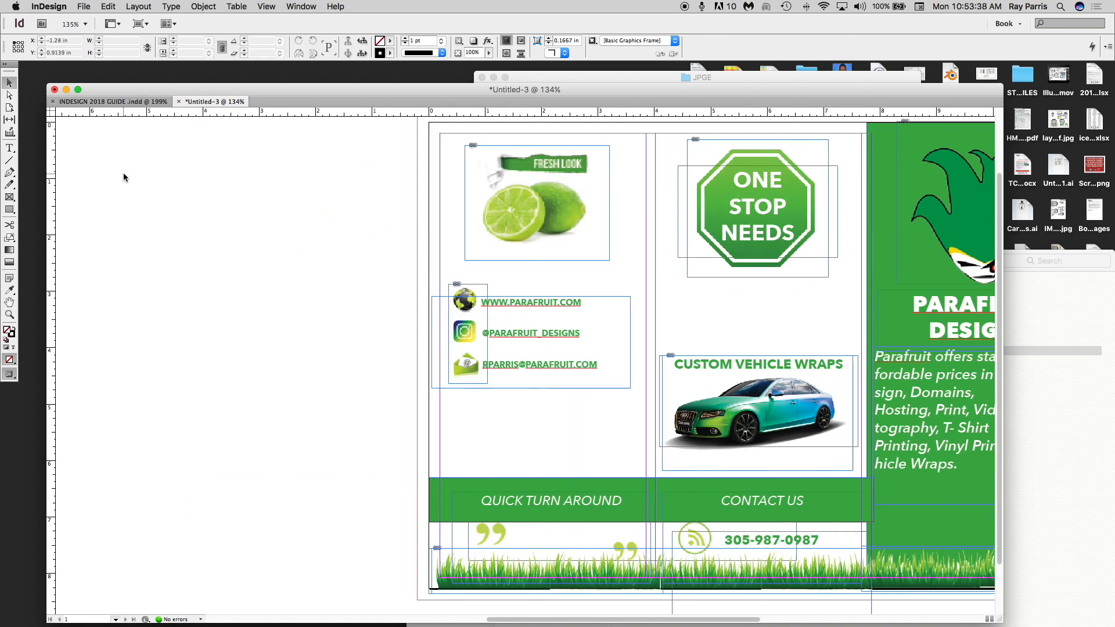
pyautogui.click(10, 197)
pyautogui.moveTo(174, 125); pyautogui.dragTo(396, 592)
pyautogui.click(82, 7)
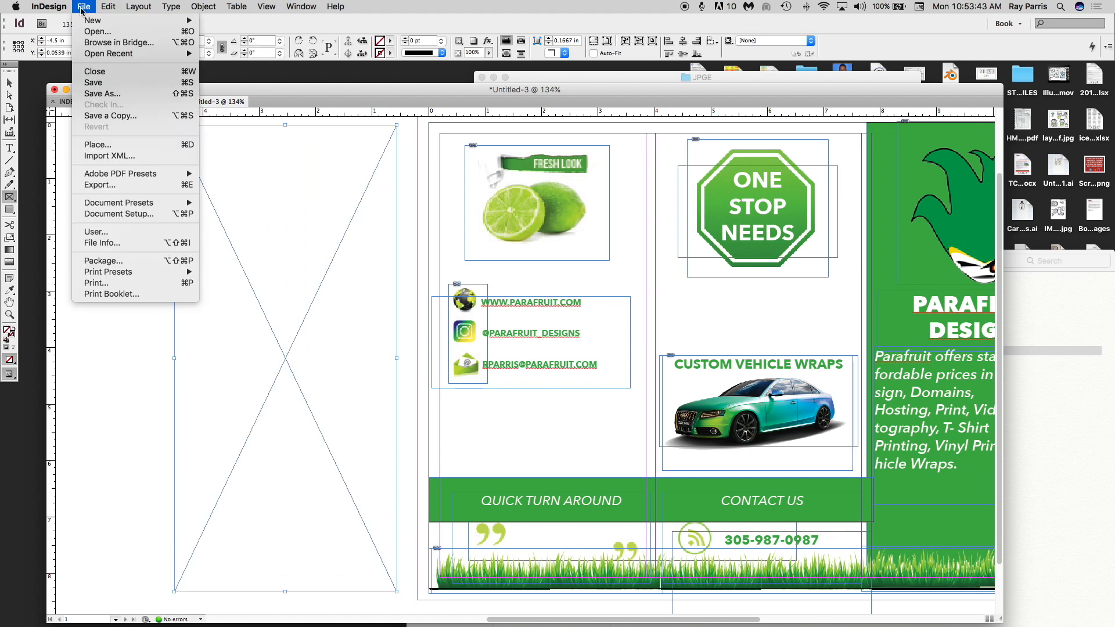
pyautogui.click(102, 144)
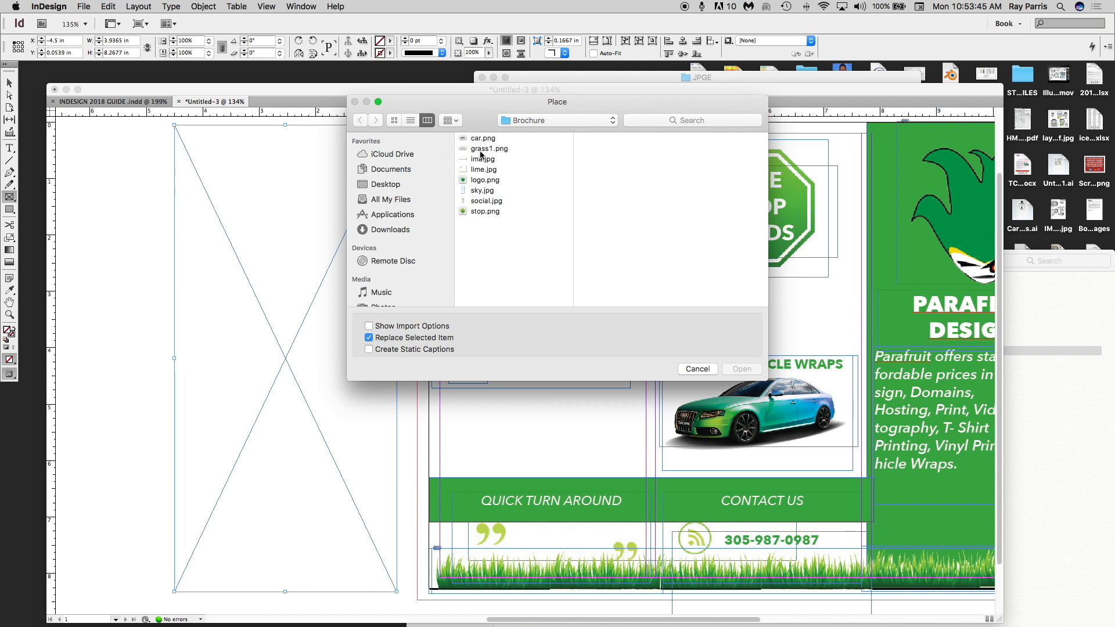
pyautogui.click(482, 190)
pyautogui.click(741, 369)
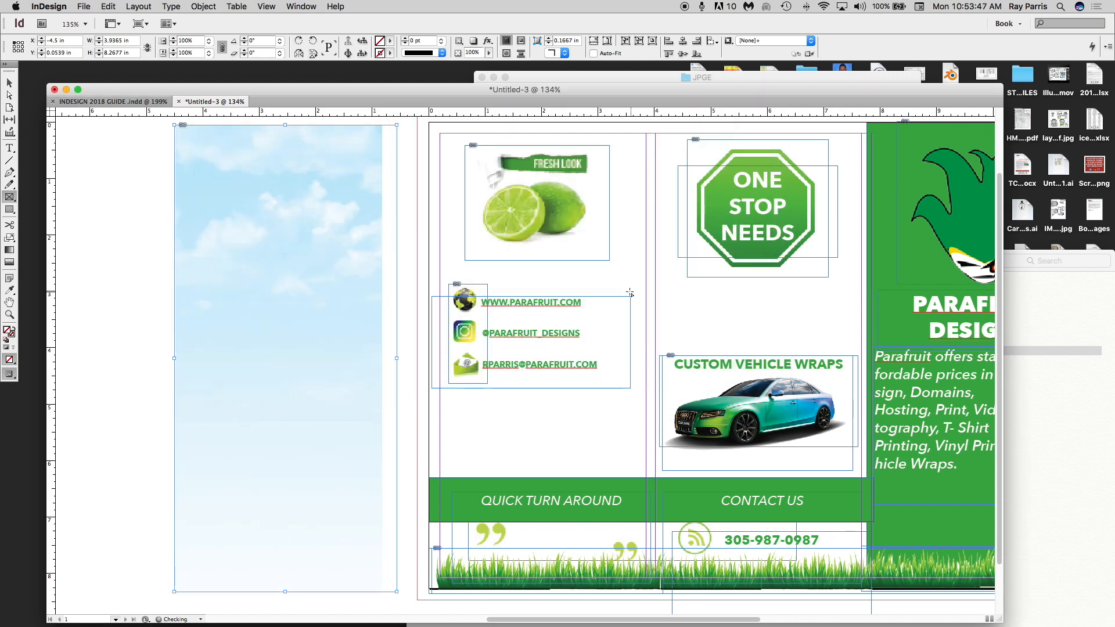
pyautogui.click(7, 83)
pyautogui.hscroll(3, 326, 237)
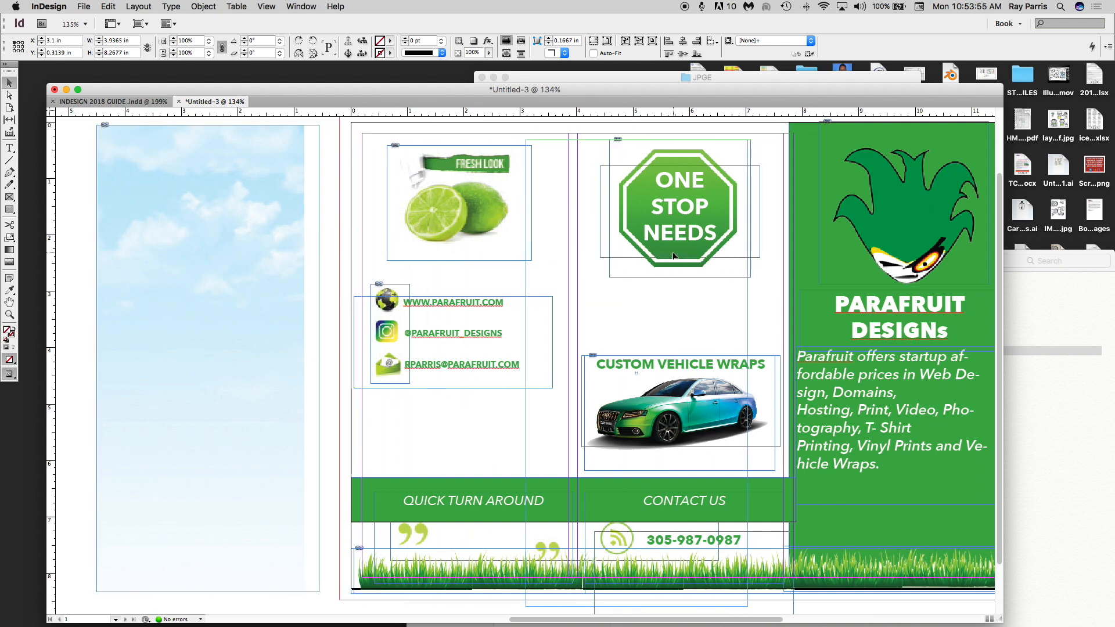
# - Move the sky frame onto the middle panel and line it up with the panel
pyautogui.moveTo(250, 243); pyautogui.dragTo(674, 257)
pyautogui.hscroll(8, 666, 256)
pyautogui.moveTo(456, 219); pyautogui.dragTo(478, 219)
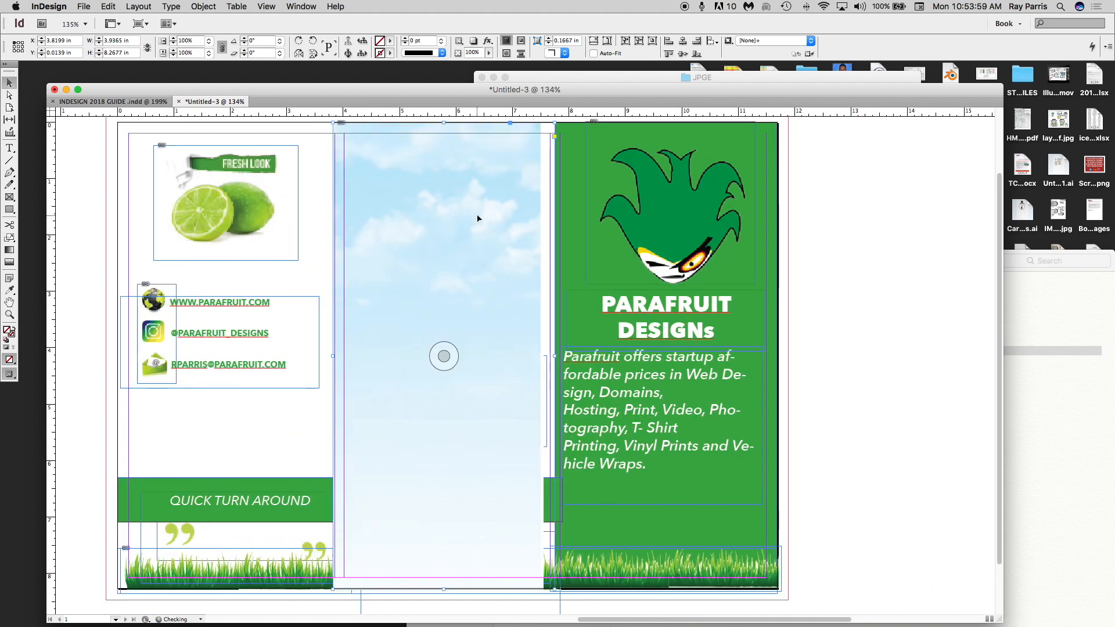
pyautogui.moveTo(505, 329); pyautogui.dragTo(493, 266)
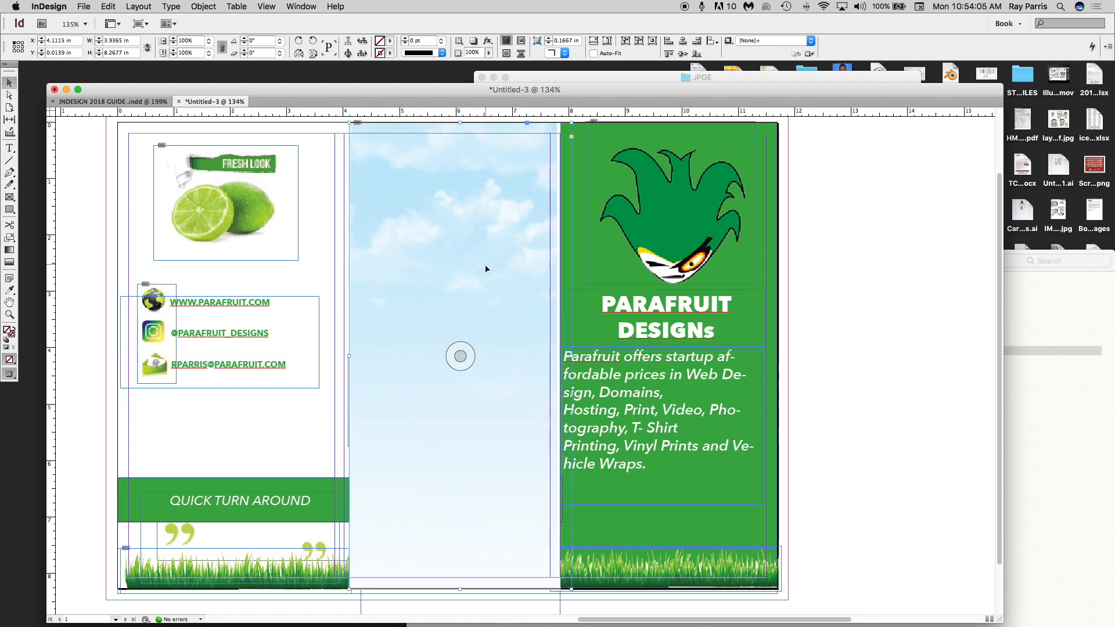
# - Send the sky frame to the back and stretch its left edge to the panel
pyautogui.click(203, 6)
pyautogui.moveTo(212, 34)
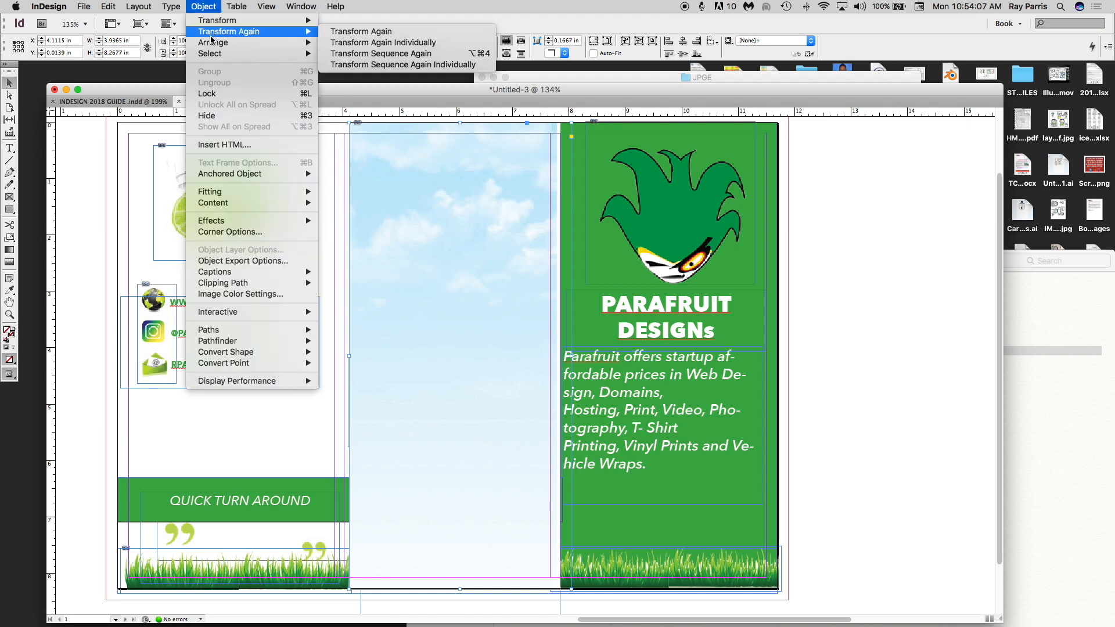
pyautogui.click(367, 76)
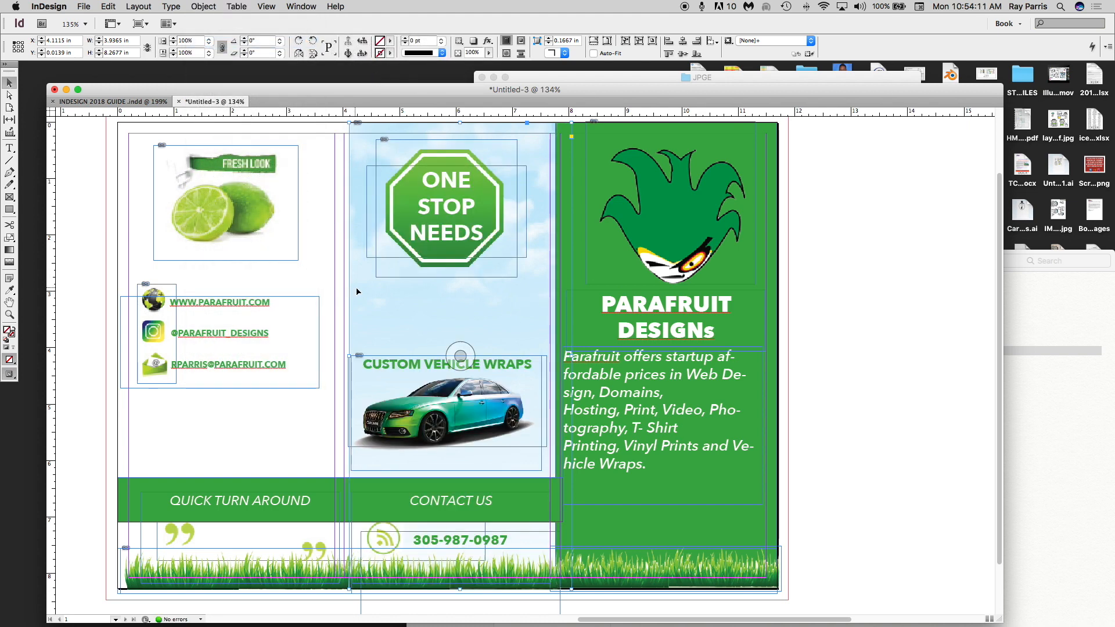
pyautogui.moveTo(352, 358); pyautogui.dragTo(345, 363)
pyautogui.doubleClick(375, 332)
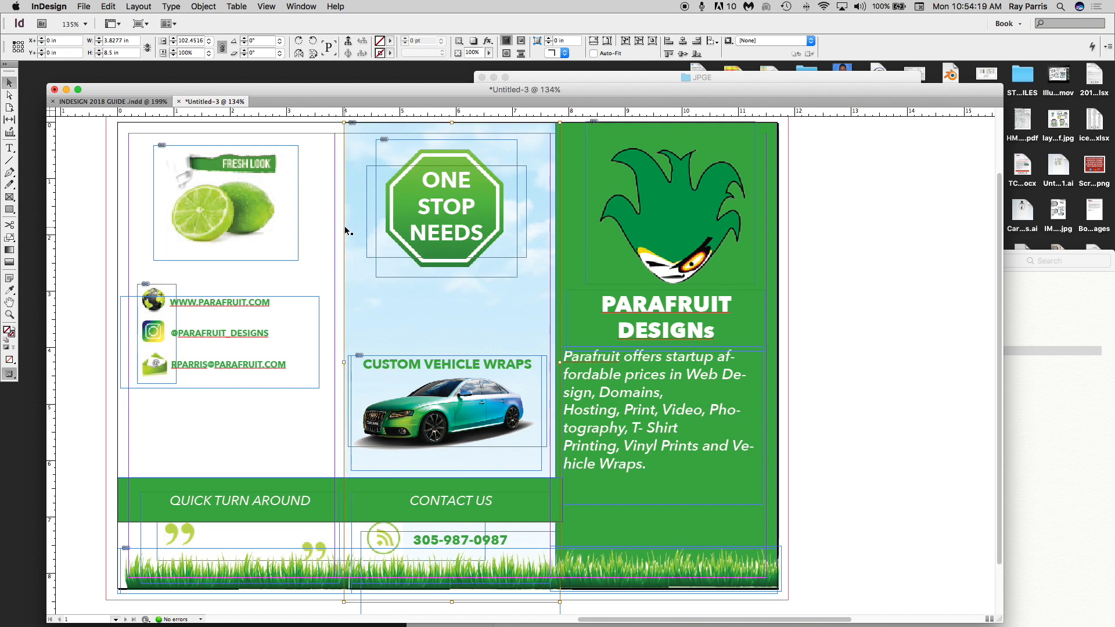
pyautogui.click(900, 367)
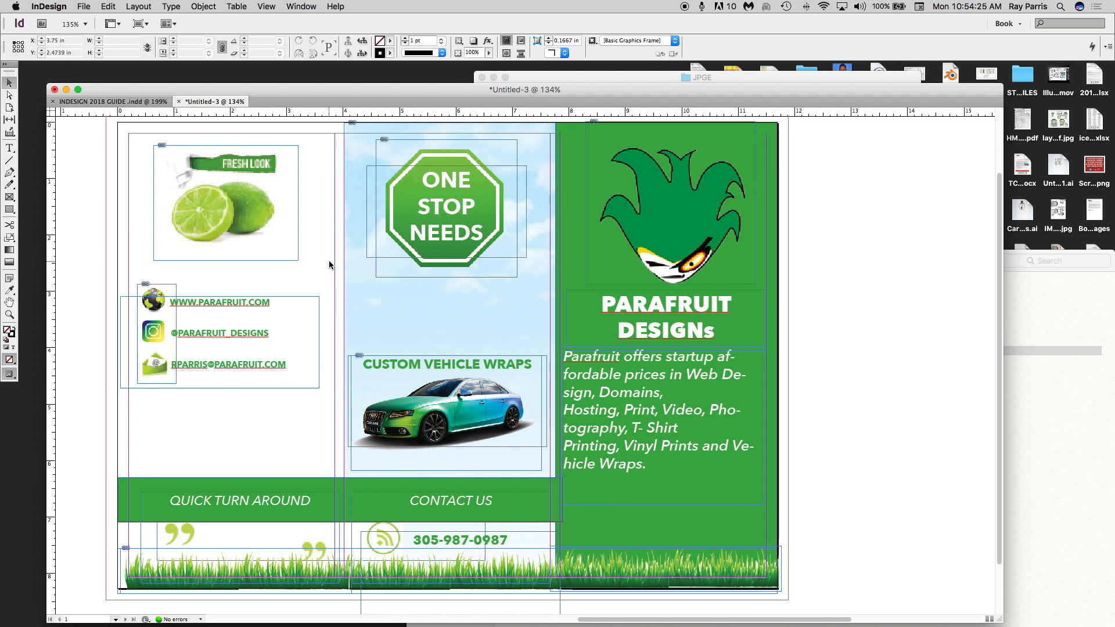
# - Switch to Preview mode and set the green QUICK TURN AROUND bar's stroke to None
pyautogui.press('w')
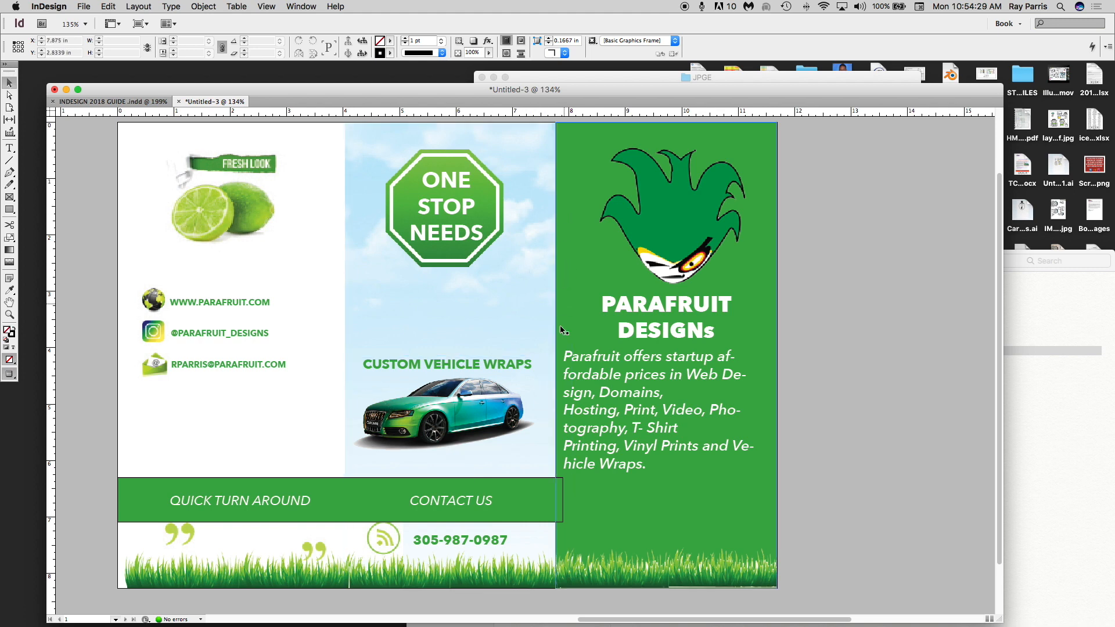
pyautogui.click(549, 483)
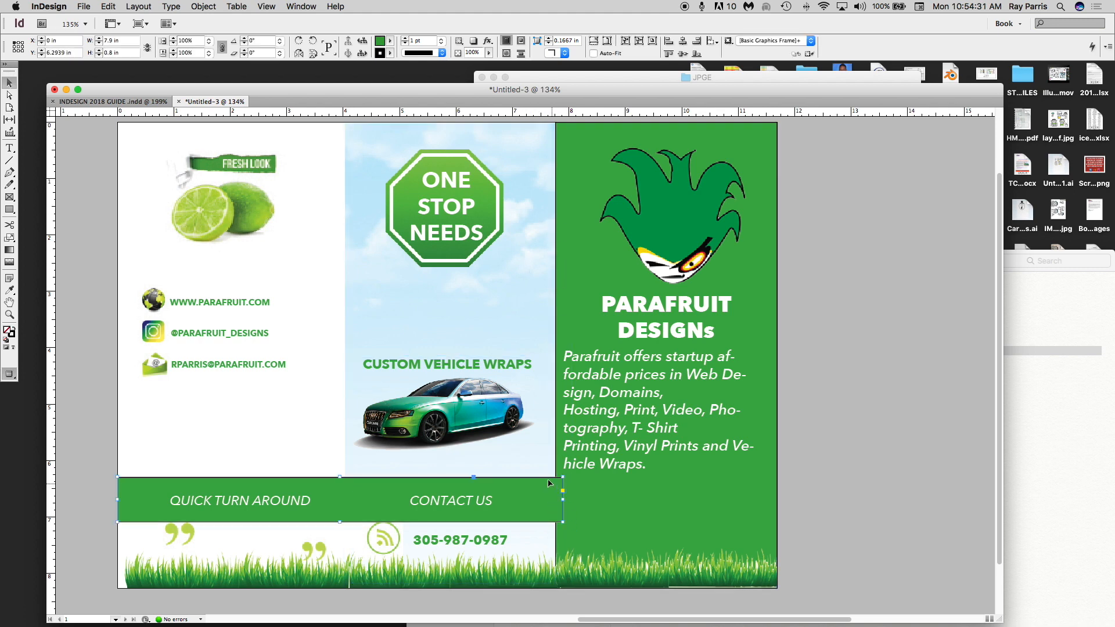
pyautogui.click(389, 56)
pyautogui.click(412, 79)
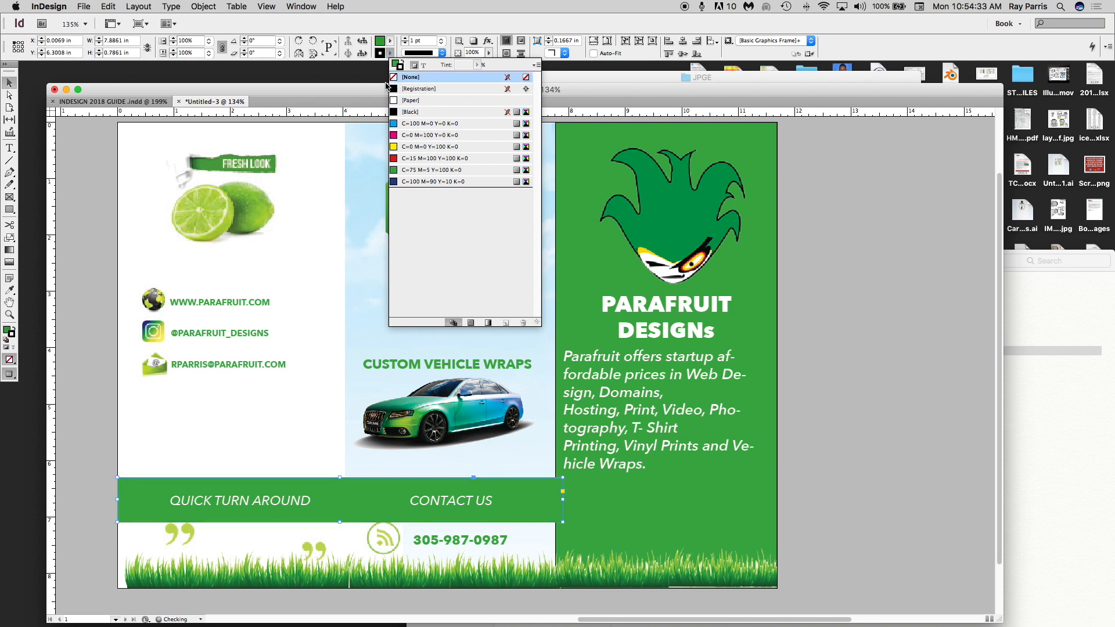
# - Set the large green right-hand panel's stroke to None
pyautogui.click(586, 252)
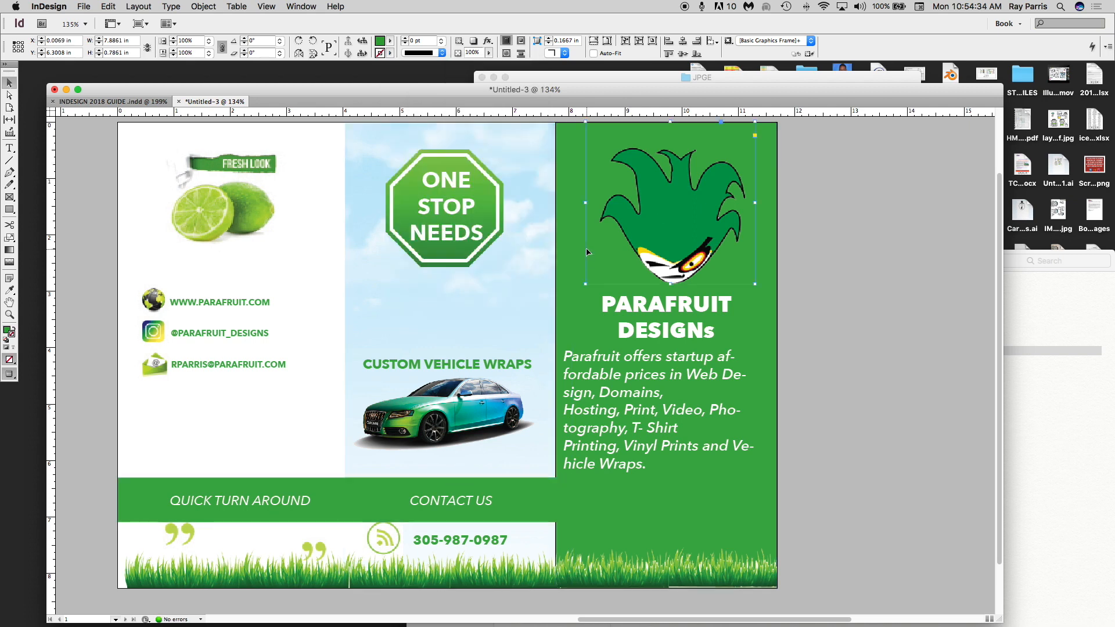
pyautogui.click(560, 306)
pyautogui.click(391, 53)
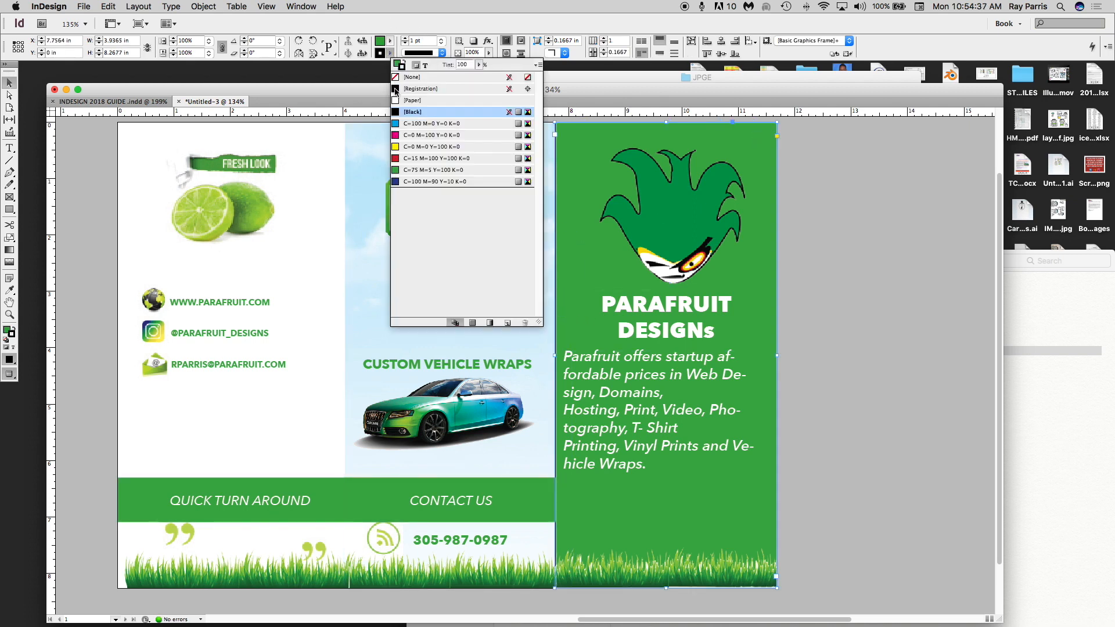
pyautogui.click(411, 77)
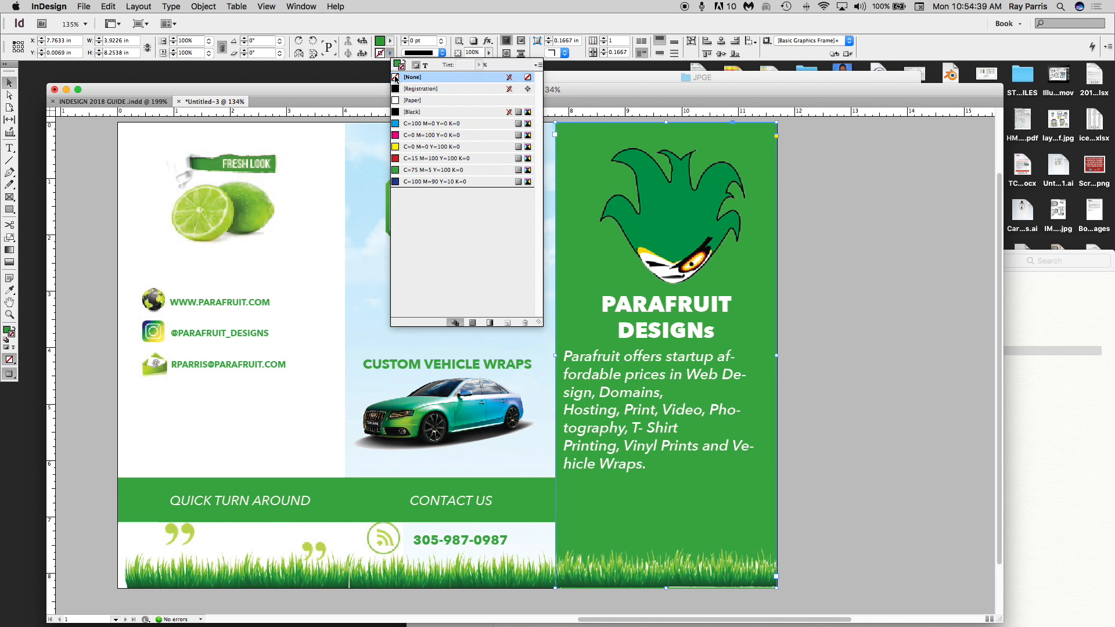
pyautogui.click(800, 292)
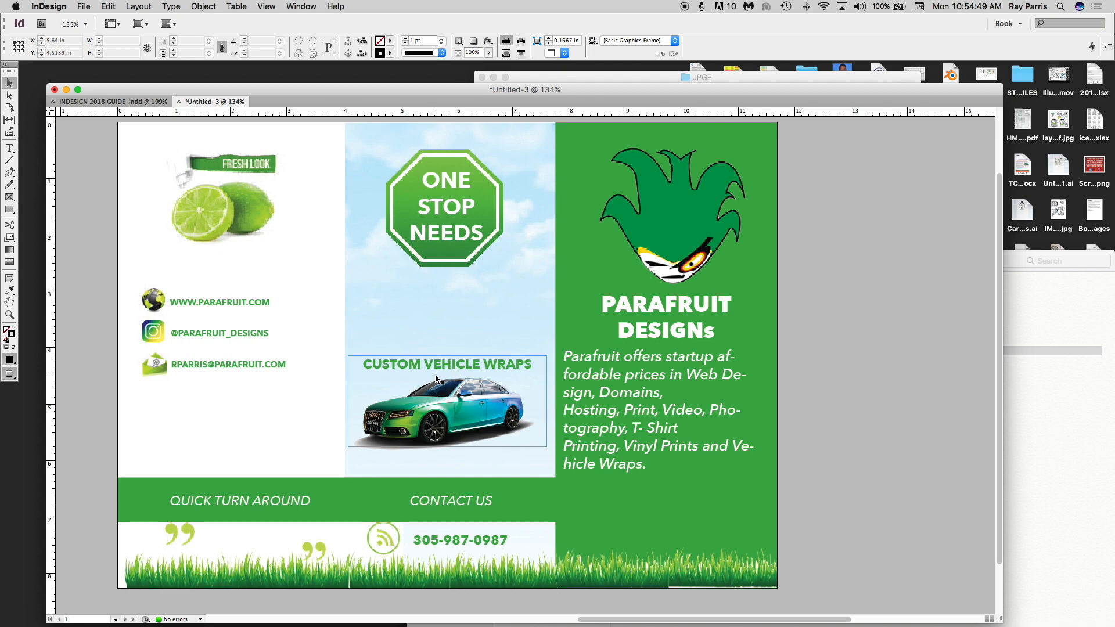
pyautogui.scroll(-3, 392, 375)
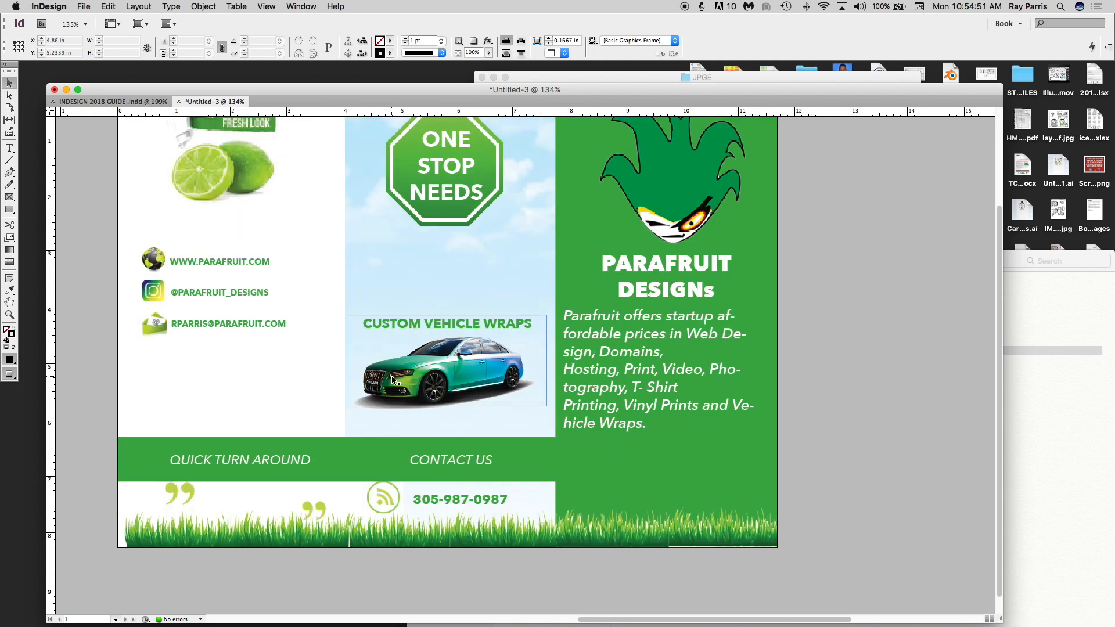
pyautogui.scroll(6, 396, 367)
pyautogui.click(842, 77)
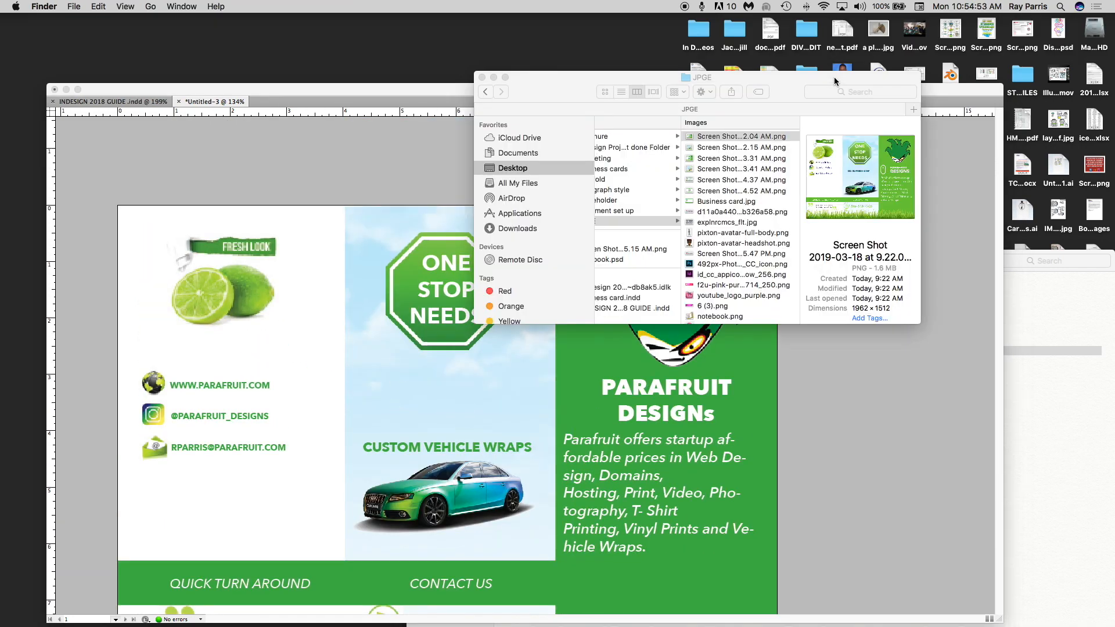
pyautogui.click(705, 148)
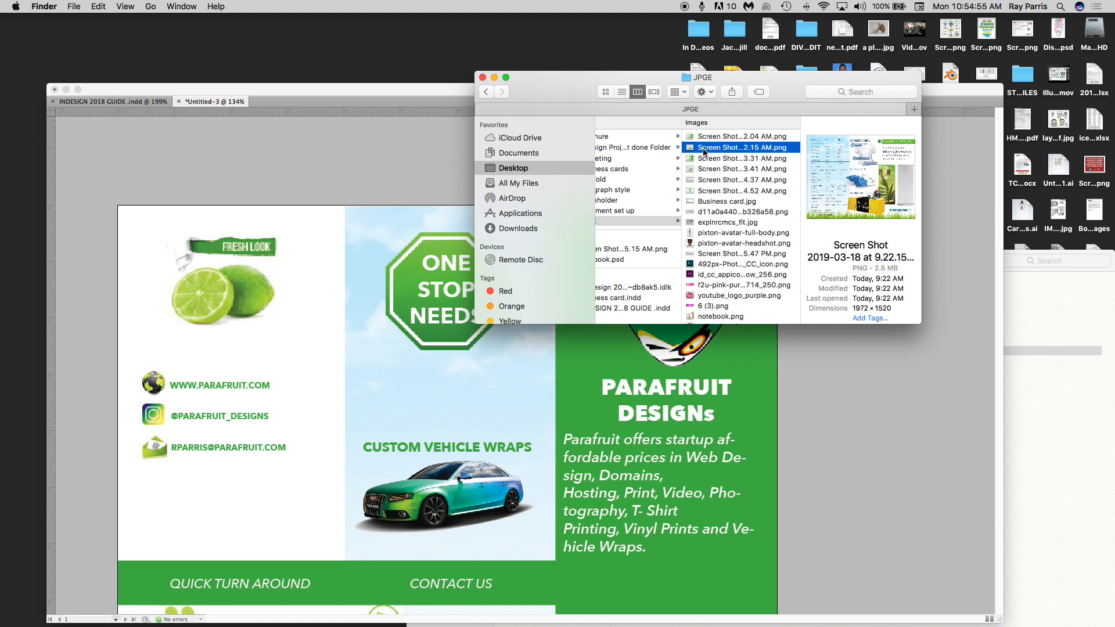
pyautogui.press('space')
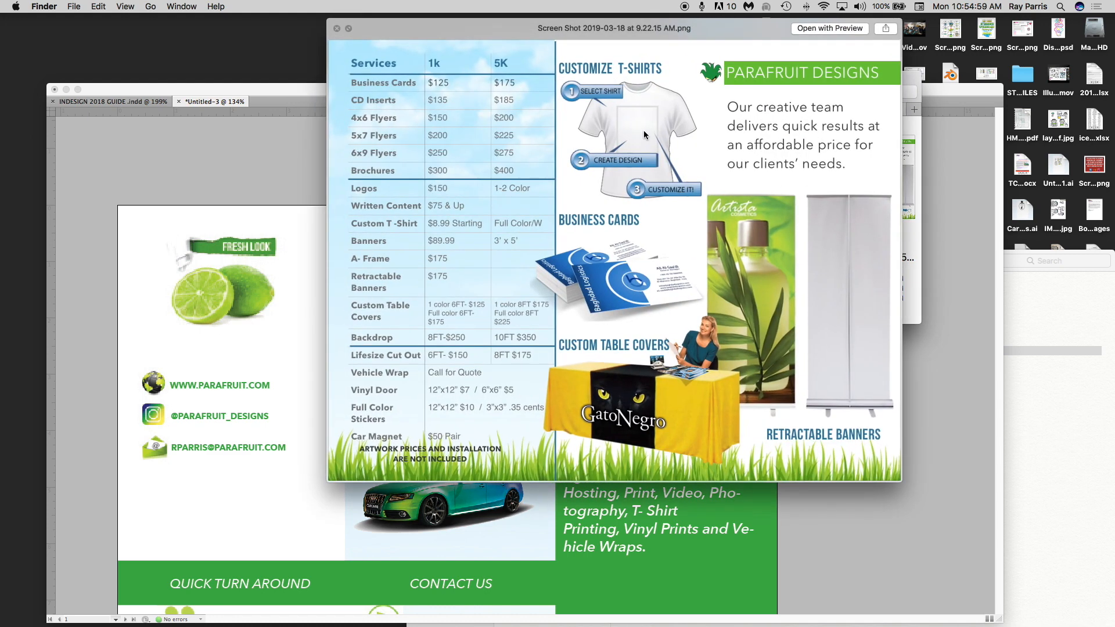
pyautogui.press('space')
pyautogui.click(263, 155)
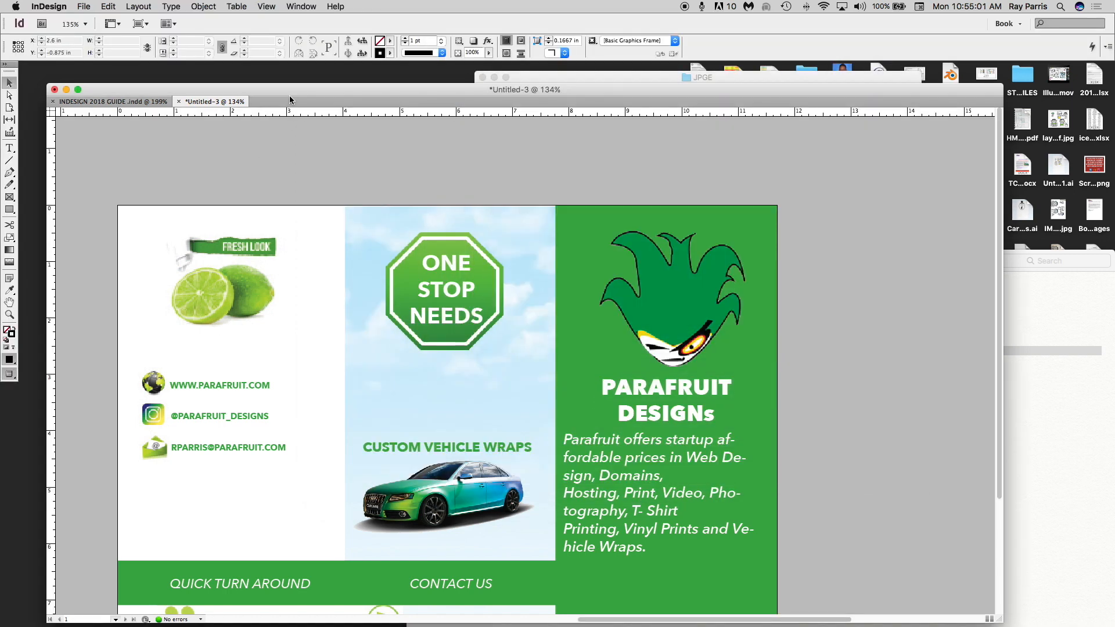
pyautogui.moveTo(290, 100); pyautogui.dragTo(284, 88)
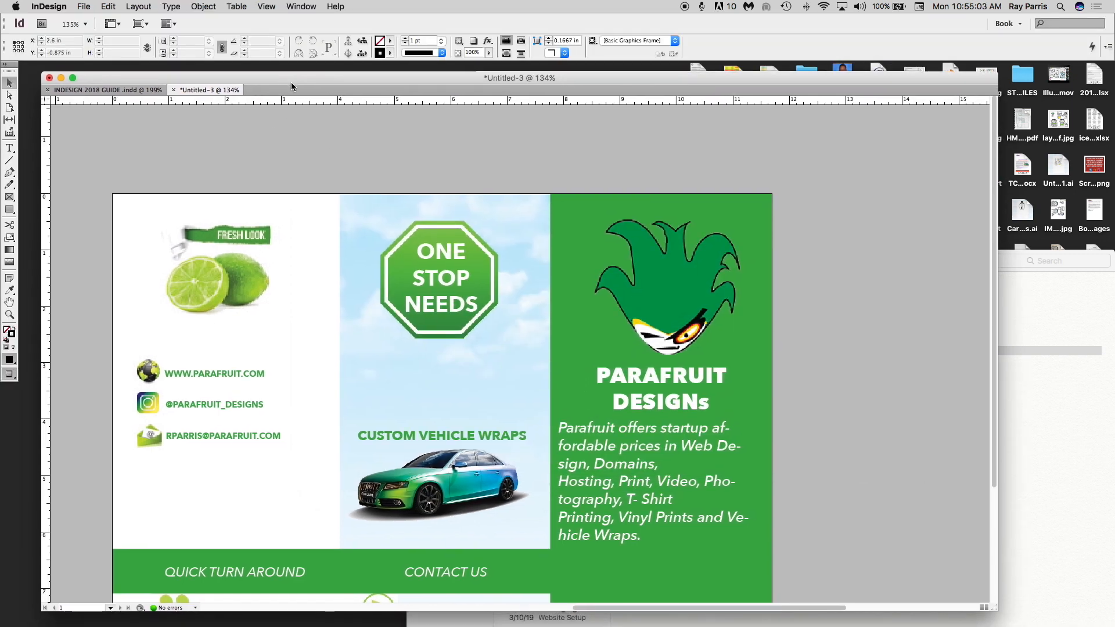